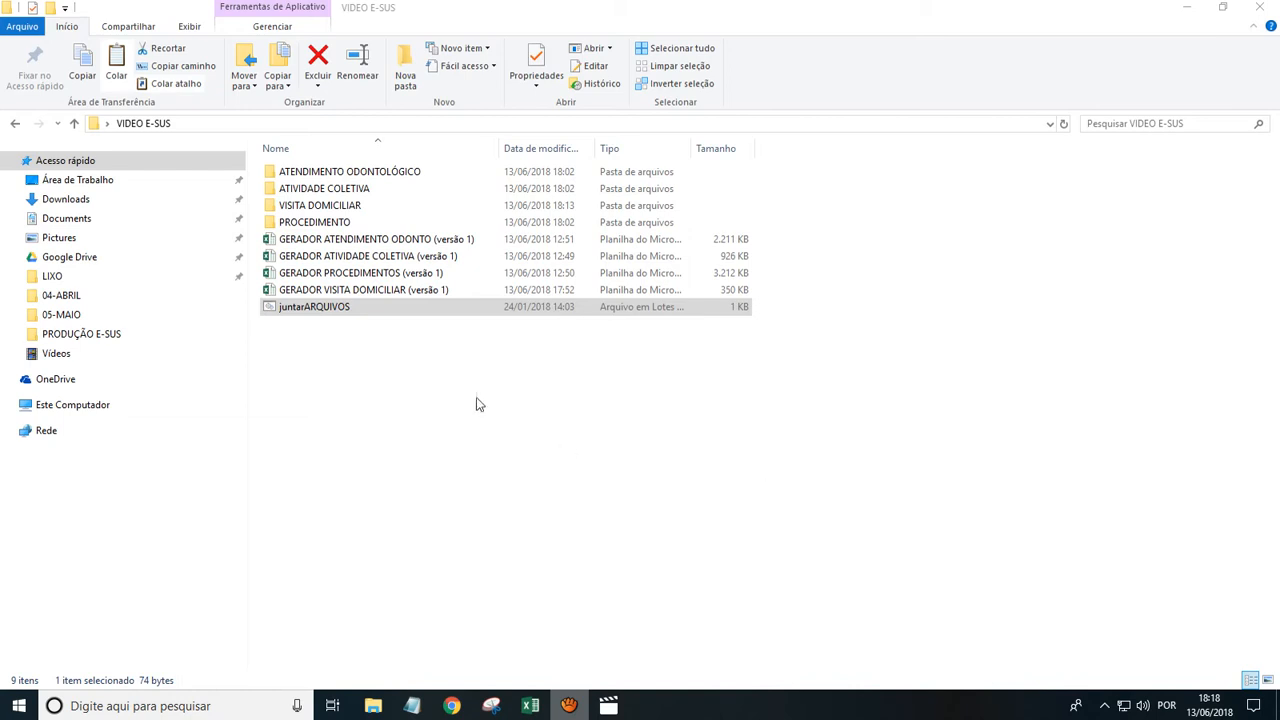
# Step: Look over the four GERADOR spreadsheets and the juntarARQUIVOS batch file in the VIDEO E-SUS folder
pyautogui.moveTo(303, 344); pyautogui.dragTo(368, 233)
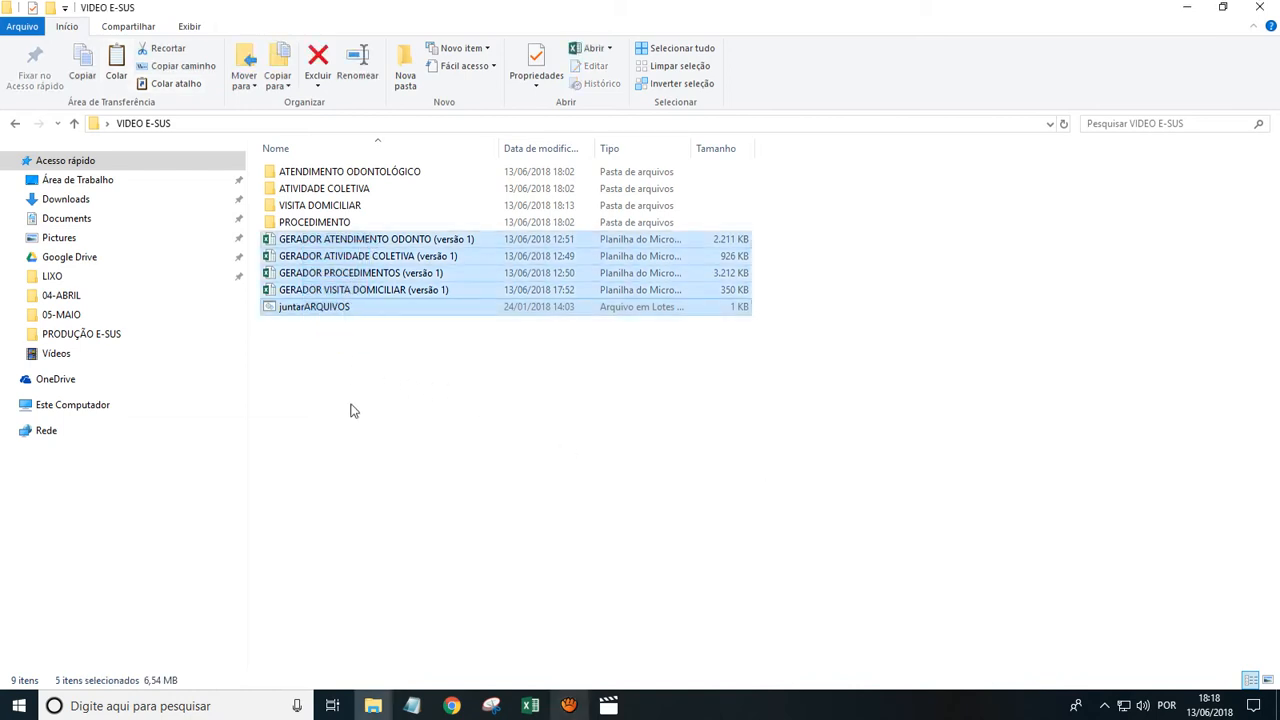
pyautogui.click(330, 359)
pyautogui.moveTo(268, 347); pyautogui.dragTo(372, 240)
pyautogui.click(372, 256)
pyautogui.press('Down')
pyautogui.press('Down')
pyautogui.press('Up')
pyautogui.click(372, 257)
pyautogui.click(372, 241)
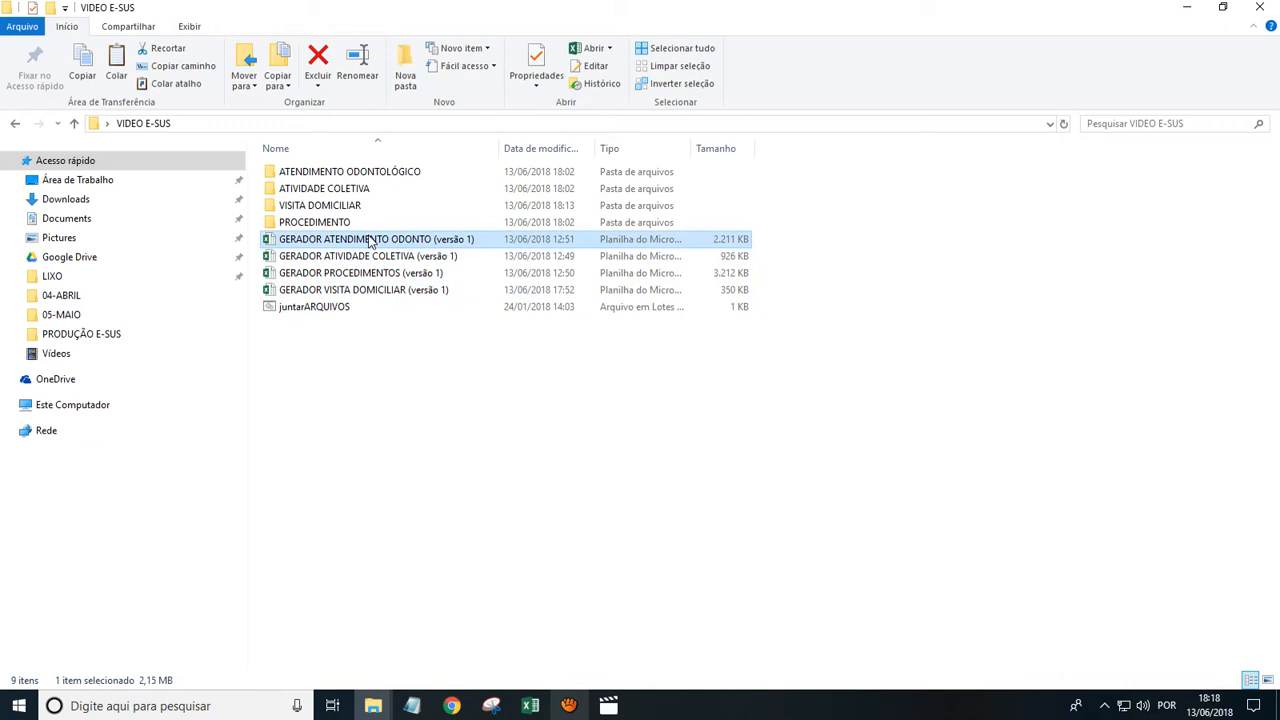
pyautogui.click(368, 256)
pyautogui.click(369, 276)
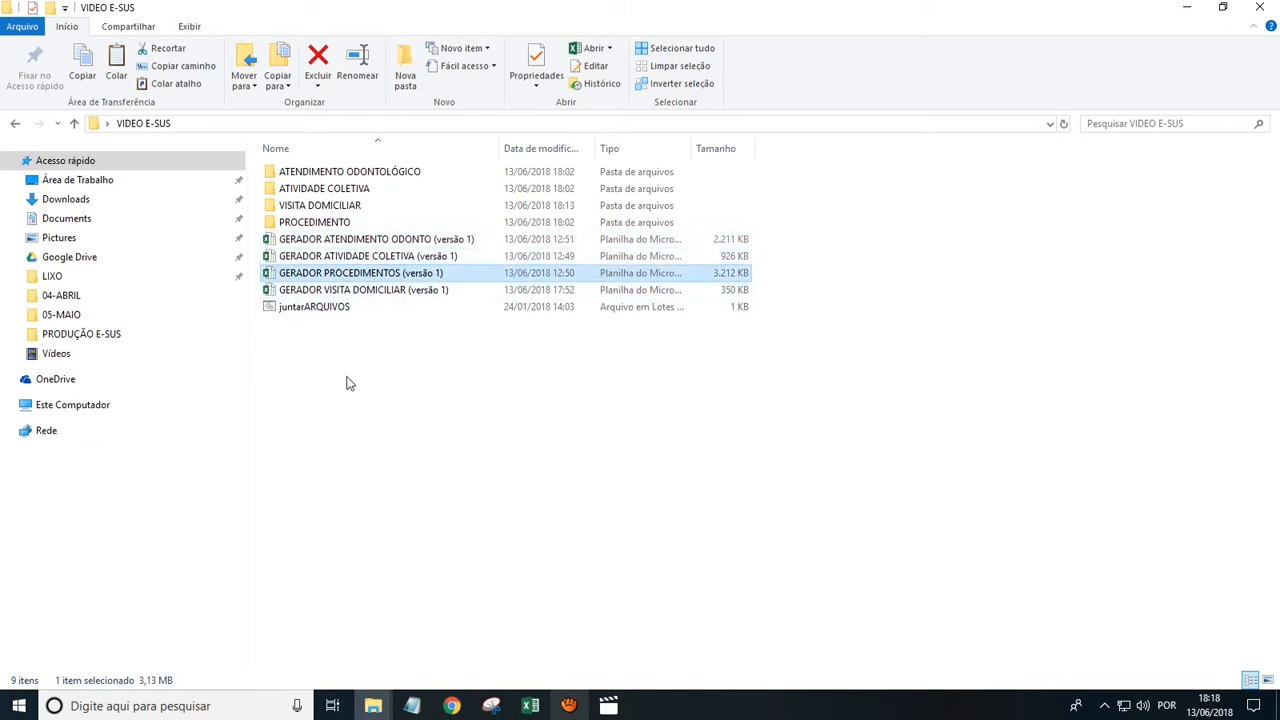
pyautogui.click(337, 290)
pyautogui.click(332, 273)
pyautogui.click(333, 257)
pyautogui.click(345, 240)
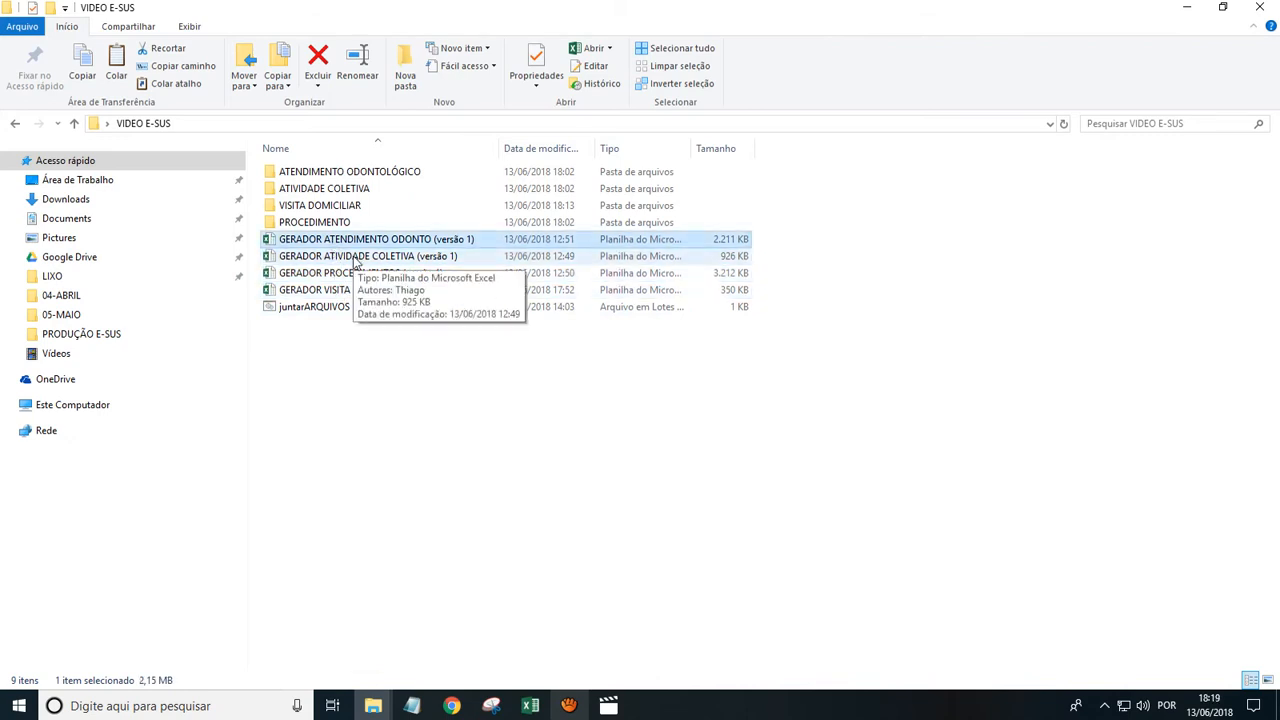
pyautogui.click(296, 309)
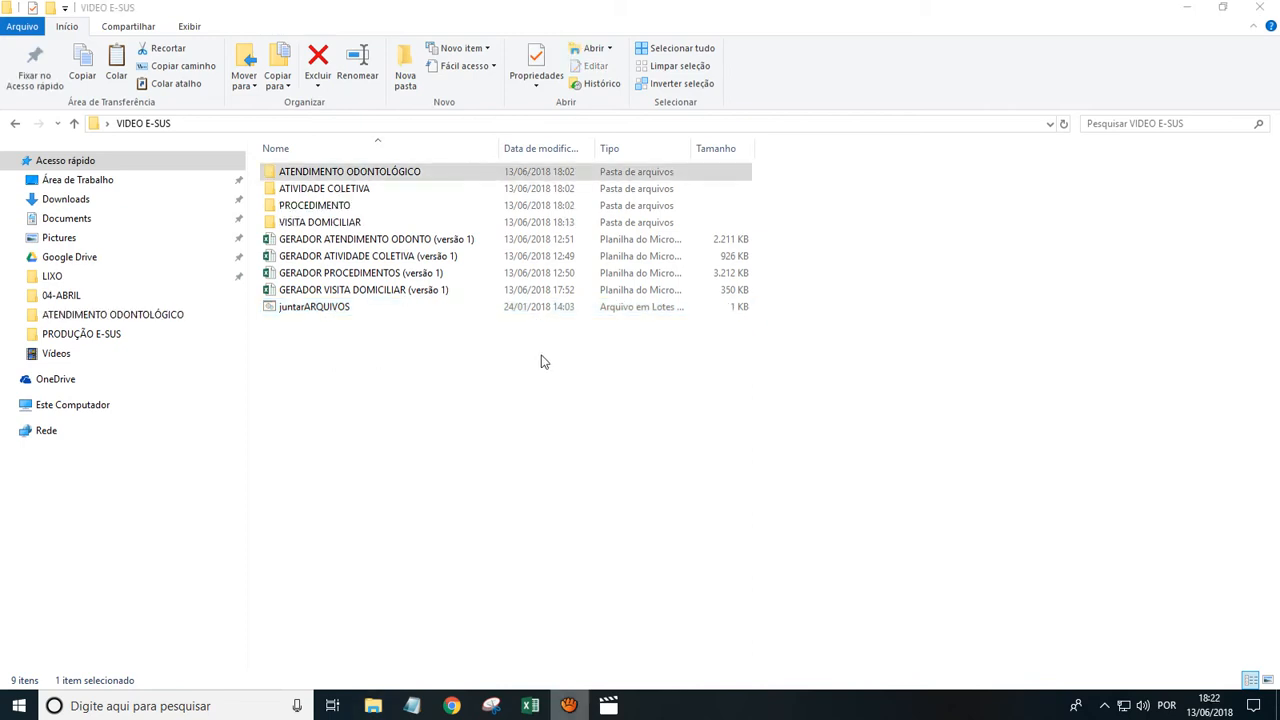
# Step: Look over the ATENDIMENTO ODONTOLÓGICO, ATIVIDADE COLETIVA, PROCEDIMENTO and VISITA DOMICILIAR folders
pyautogui.moveTo(705, 220); pyautogui.dragTo(252, 165)
pyautogui.click(354, 449)
pyautogui.click(283, 171)
pyautogui.click(295, 193)
pyautogui.click(288, 205)
pyautogui.click(288, 221)
pyautogui.click(288, 205)
pyautogui.click(290, 189)
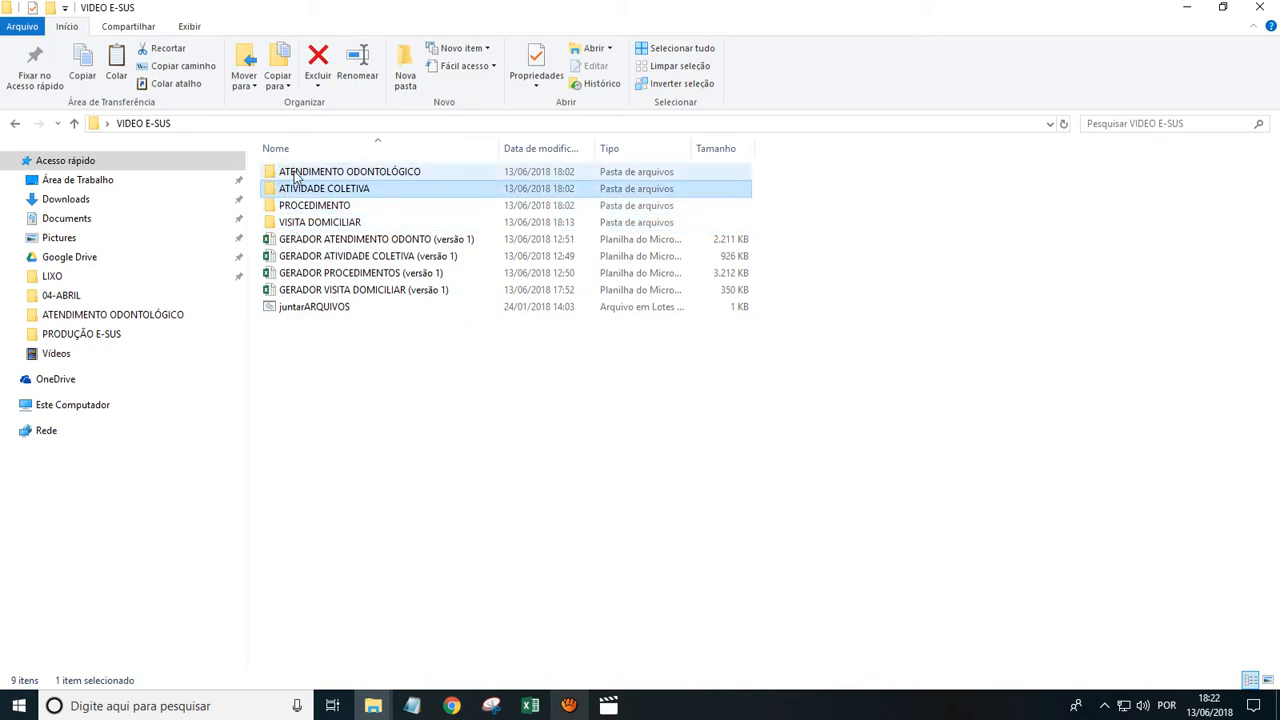
# Step: Open Rel01 from the ATENDIMENTO ODONTOLÓGICO folder and examine its report title, period and professional rows
pyautogui.doubleClick(293, 176)
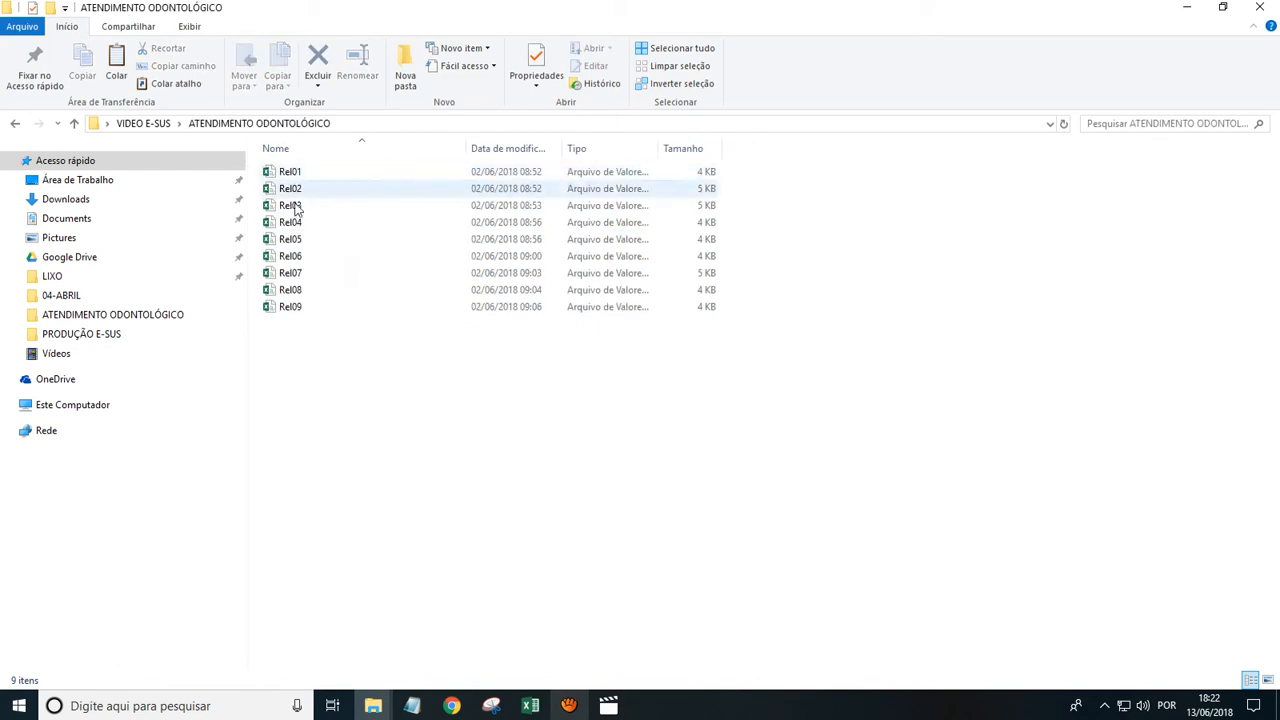
pyautogui.doubleClick(289, 172)
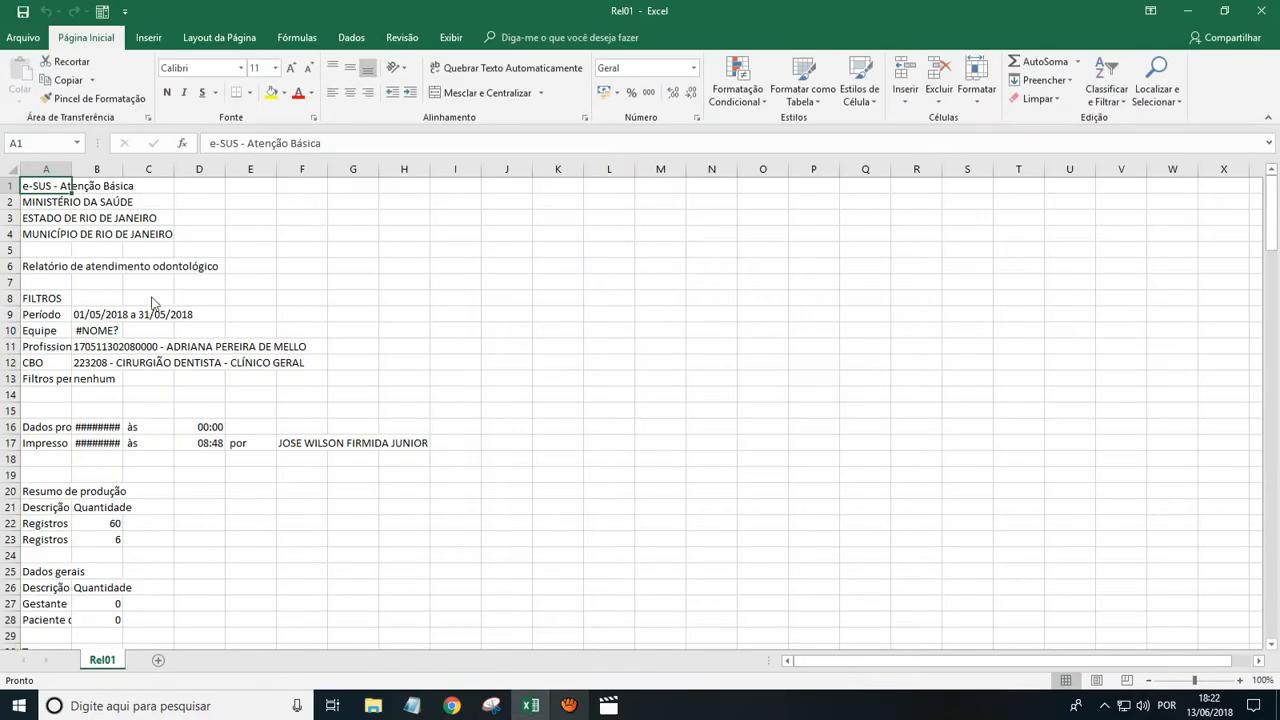
pyautogui.moveTo(40, 262); pyautogui.dragTo(315, 265)
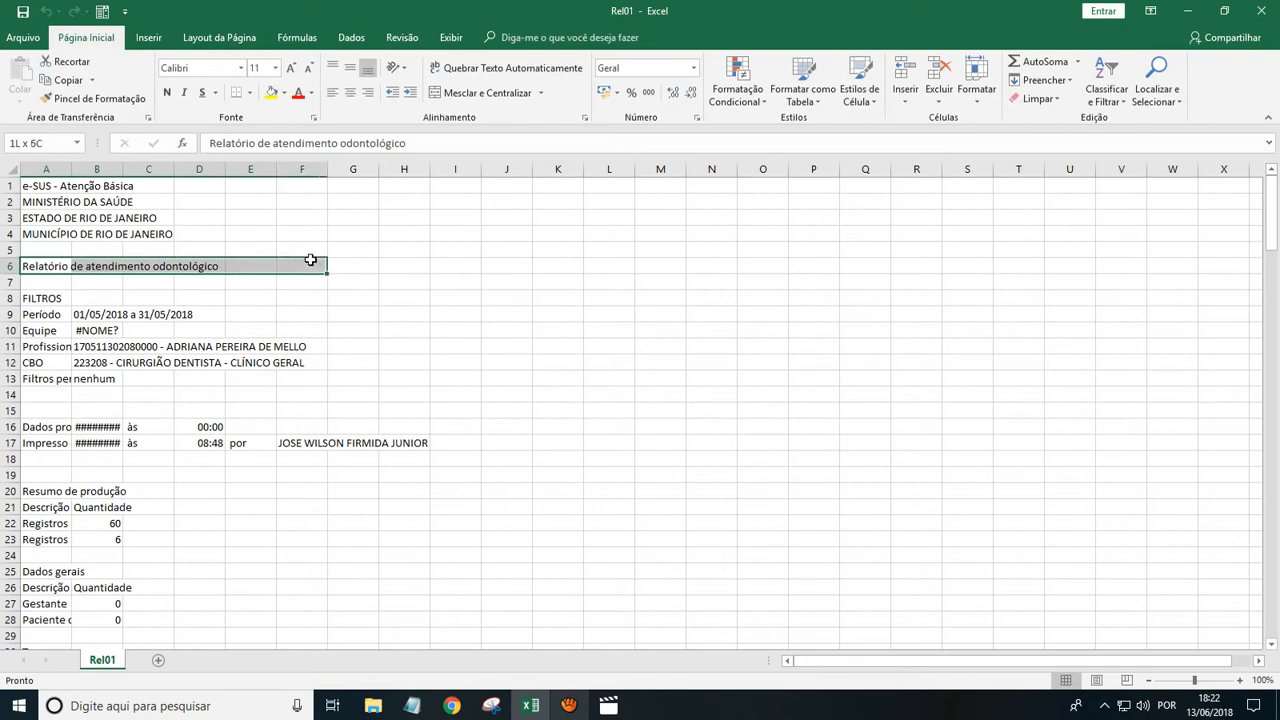
pyautogui.moveTo(40, 314); pyautogui.dragTo(314, 303)
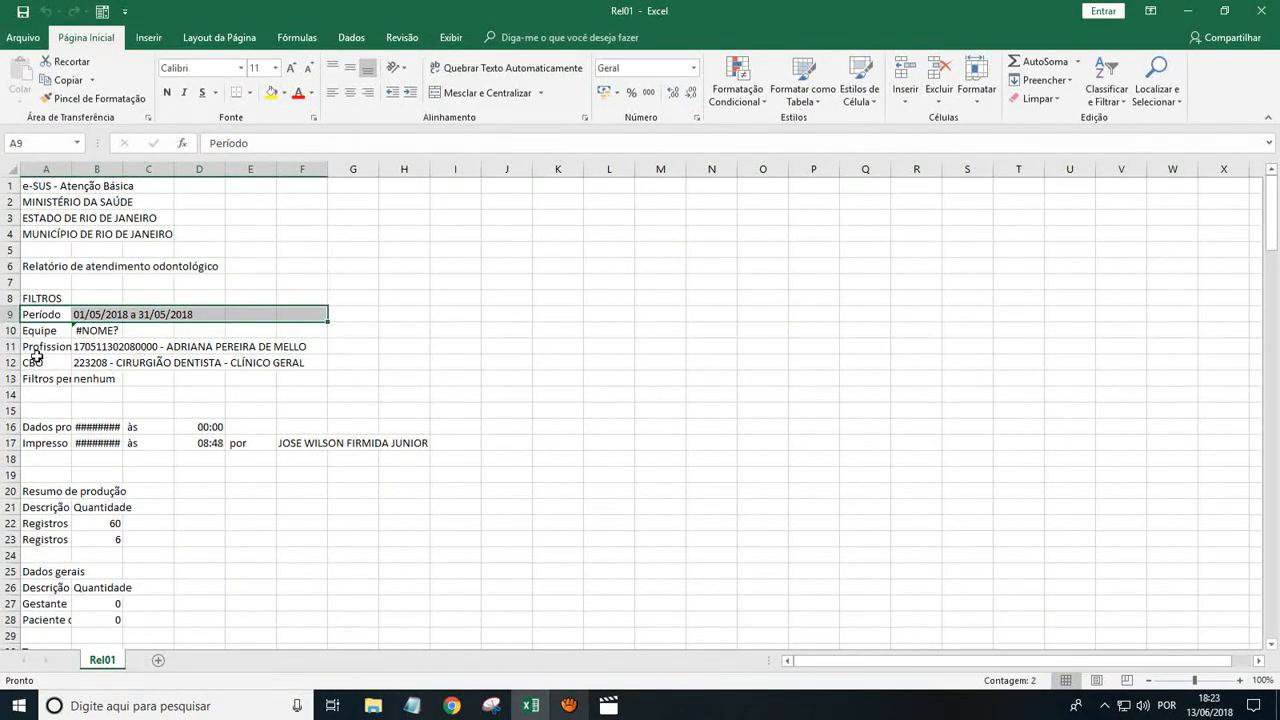
pyautogui.moveTo(36, 348); pyautogui.dragTo(340, 346)
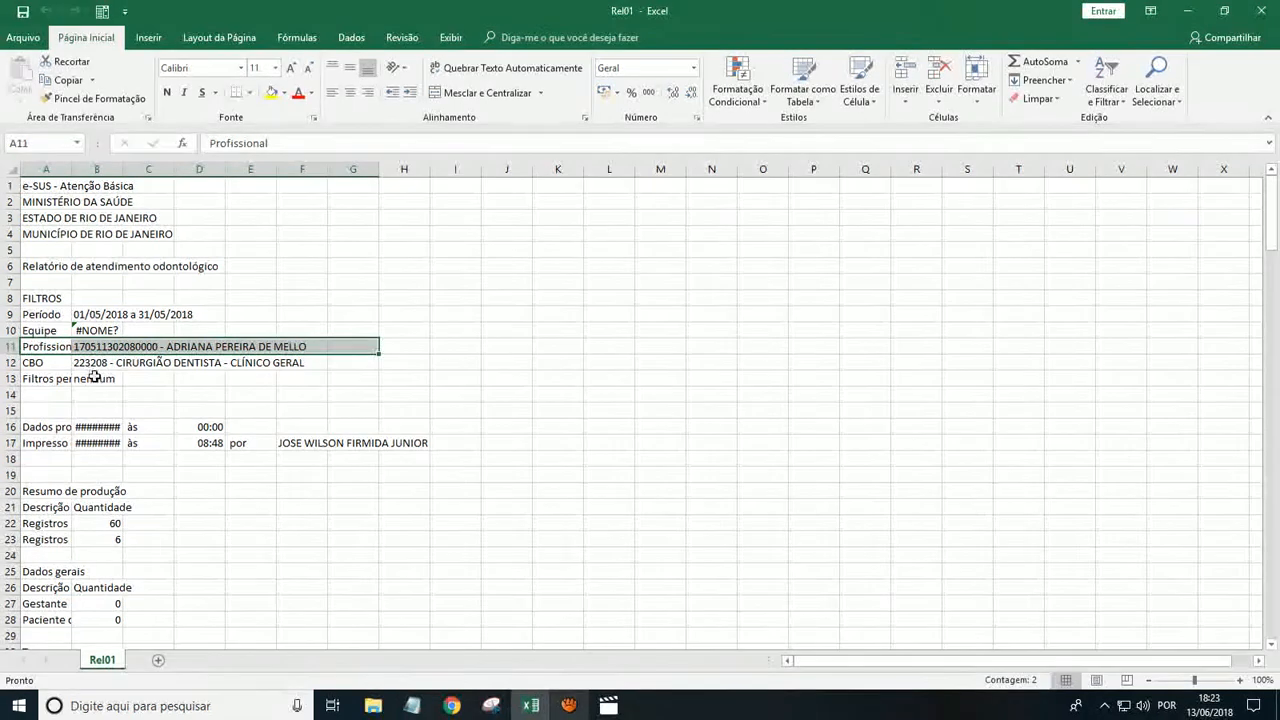
pyautogui.moveTo(64, 347); pyautogui.dragTo(360, 347)
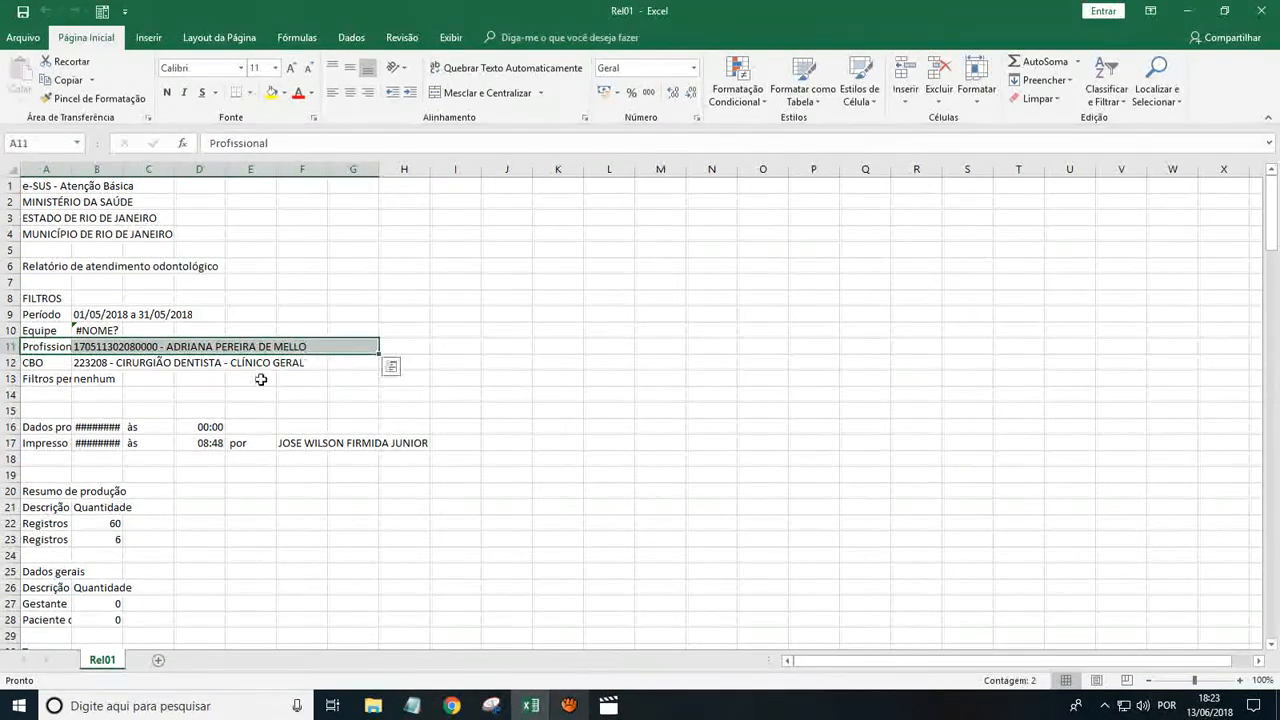
pyautogui.click(252, 396)
pyautogui.moveTo(30, 347); pyautogui.dragTo(220, 347)
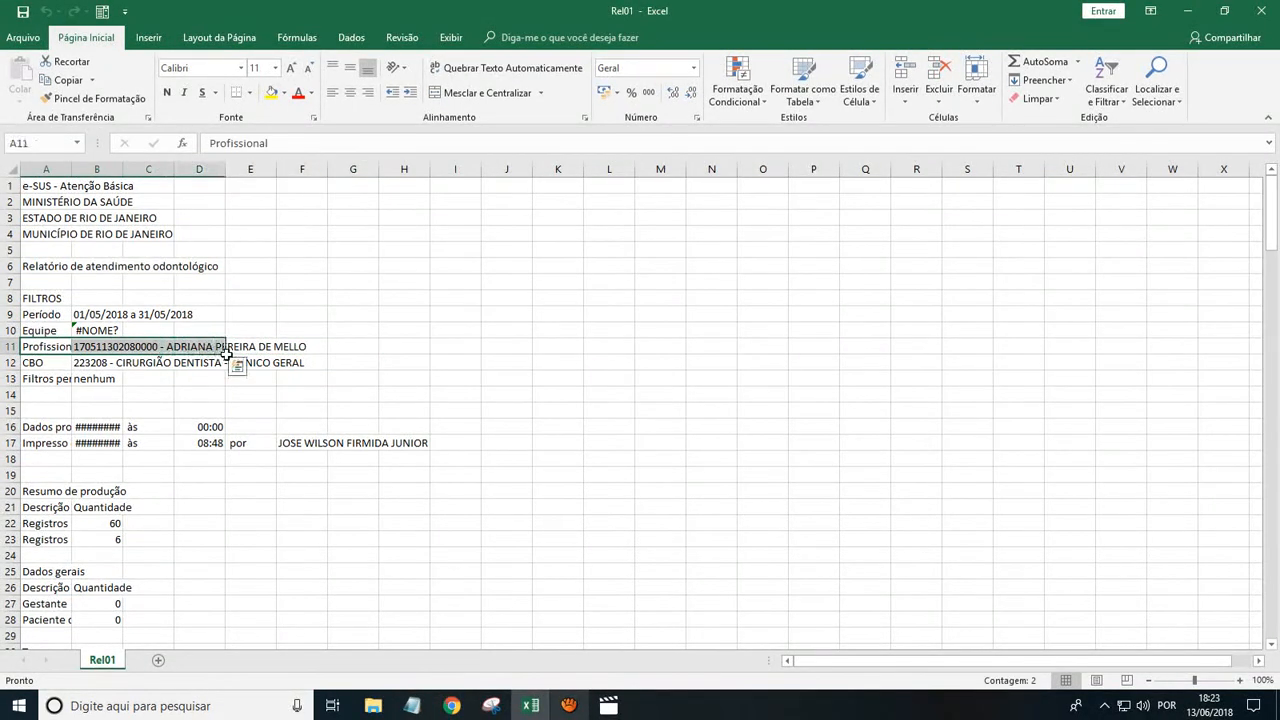
# Step: Check the CBO code, professional and period cells of the dental Rel01 report and close it without saving
pyautogui.doubleClick(77, 363)
pyautogui.moveTo(73, 363)
pyautogui.mouseDown()
pyautogui.moveTo(109, 363)
pyautogui.moveTo(73, 365)
pyautogui.mouseUp()
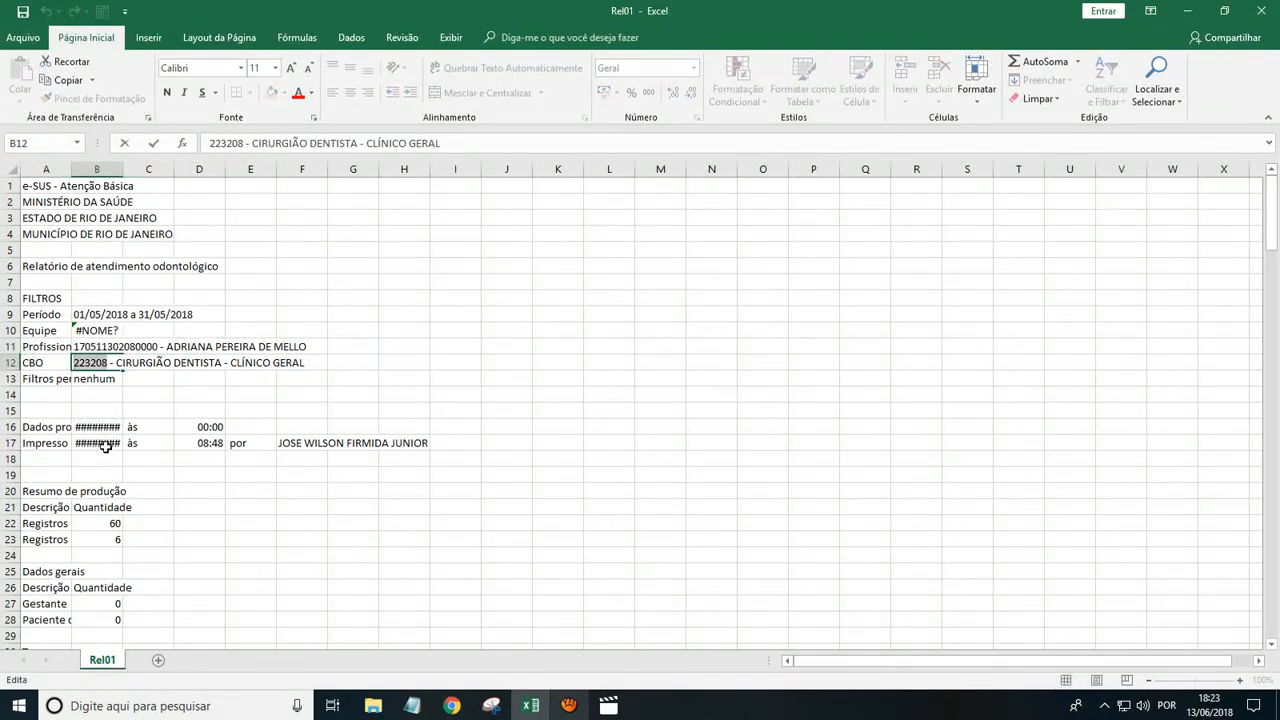
pyautogui.click(90, 377)
pyautogui.click(86, 347)
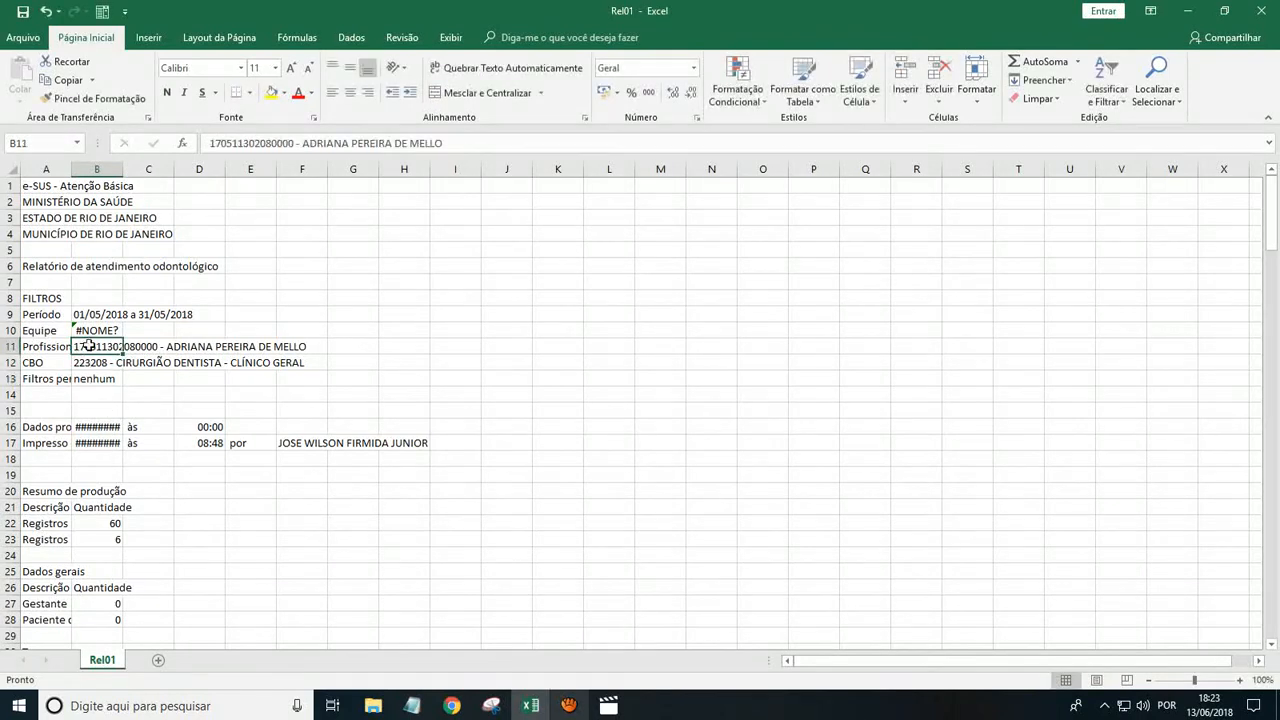
pyautogui.moveTo(48, 318); pyautogui.dragTo(150, 314)
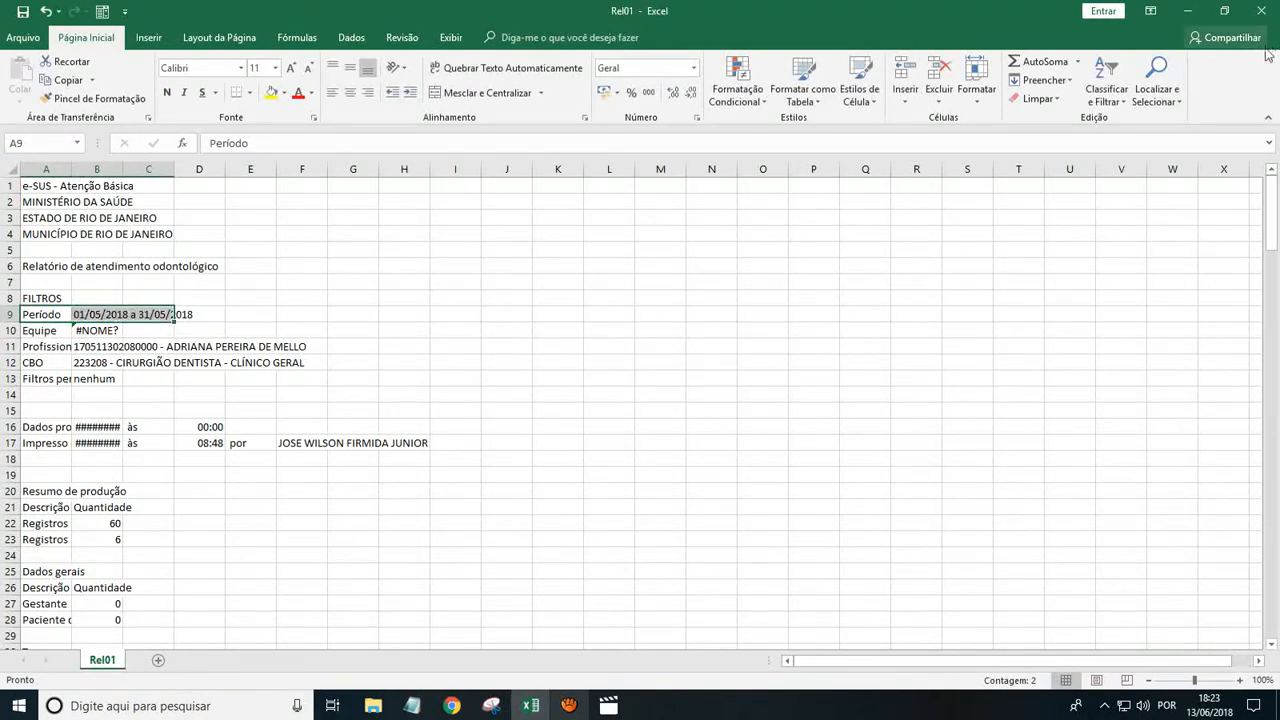
pyautogui.click(1260, 11)
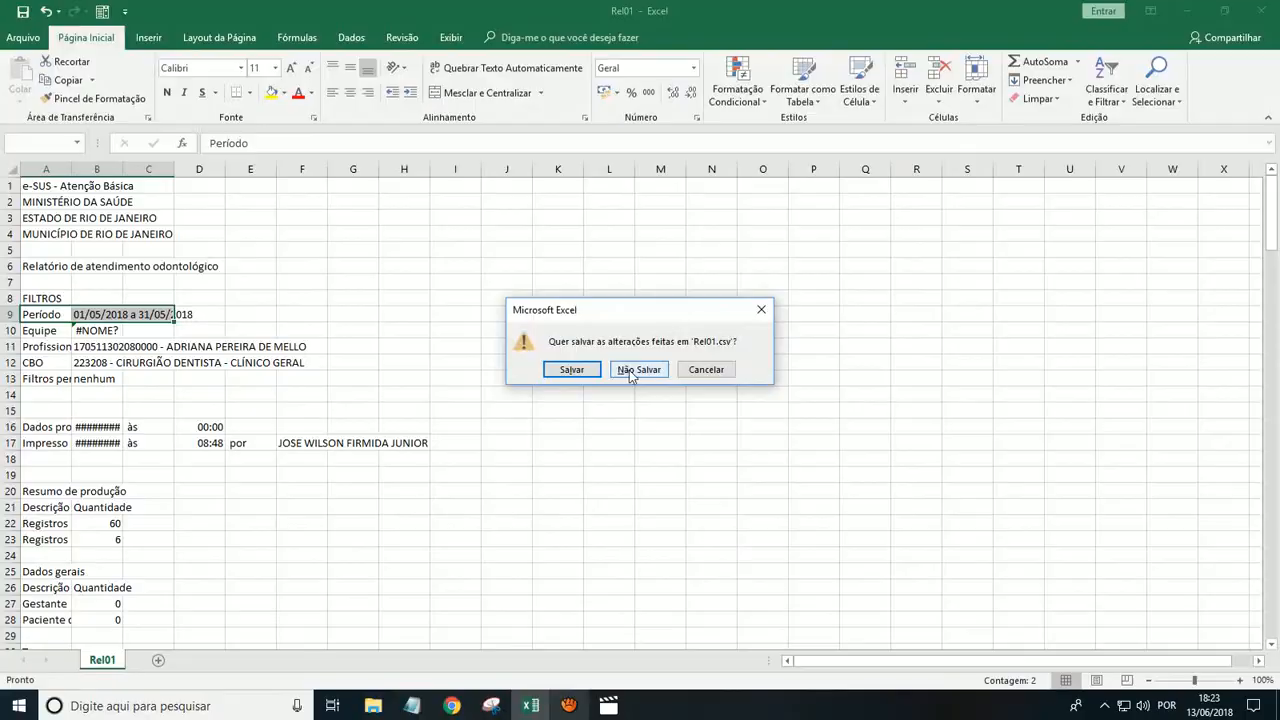
pyautogui.click(637, 368)
# Step: Open Rel01 from the ATIVIDADE COLETIVA folder, examine its title, period and professional rows, and close it
pyautogui.click(165, 125)
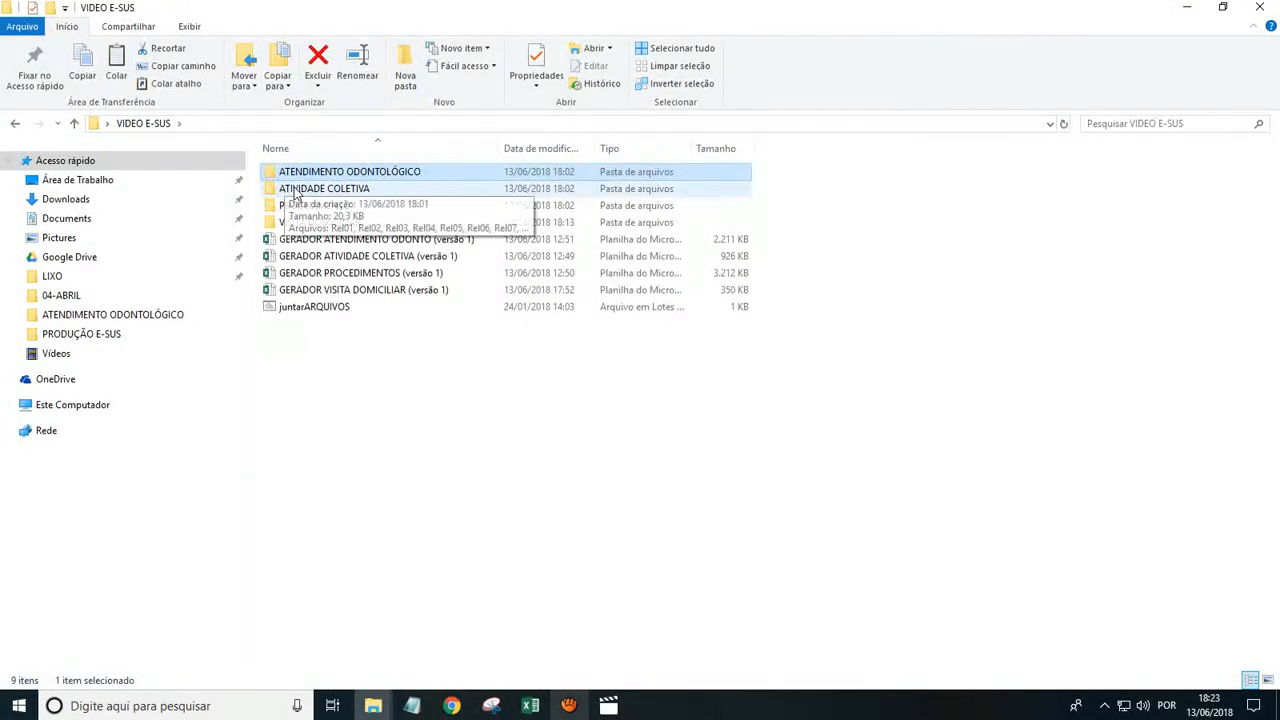
pyautogui.doubleClick(295, 188)
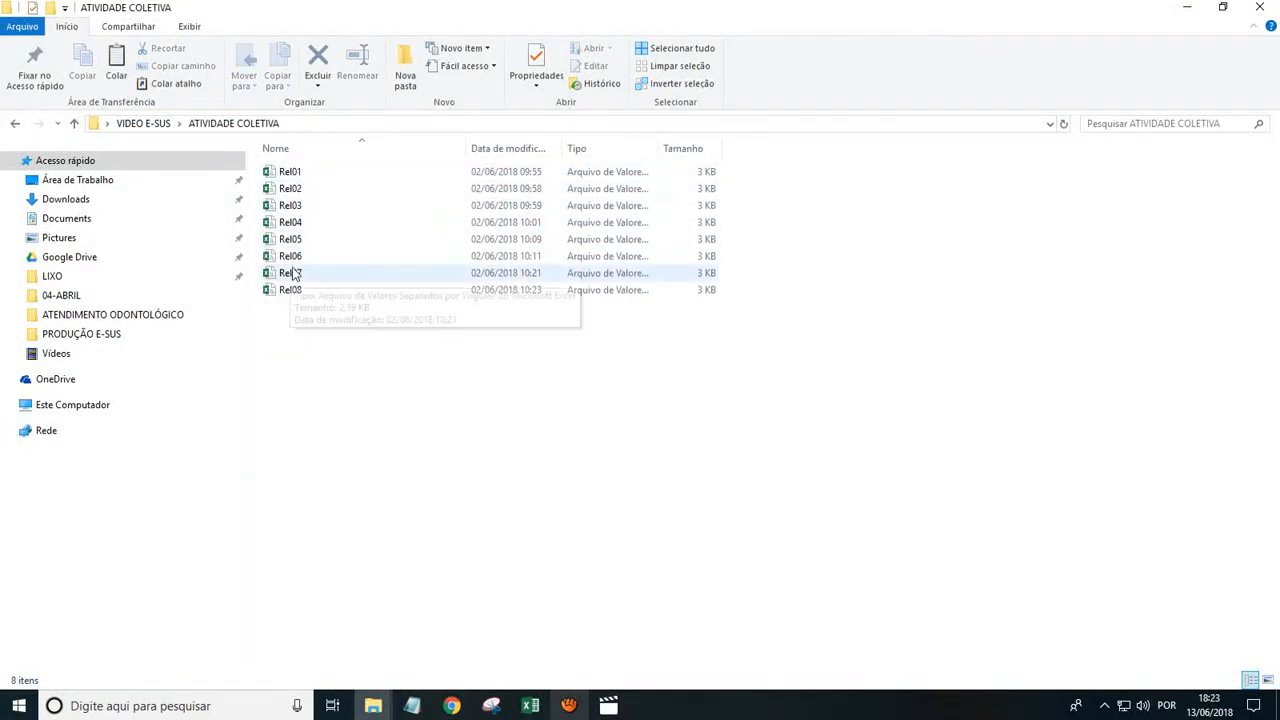
pyautogui.doubleClick(298, 176)
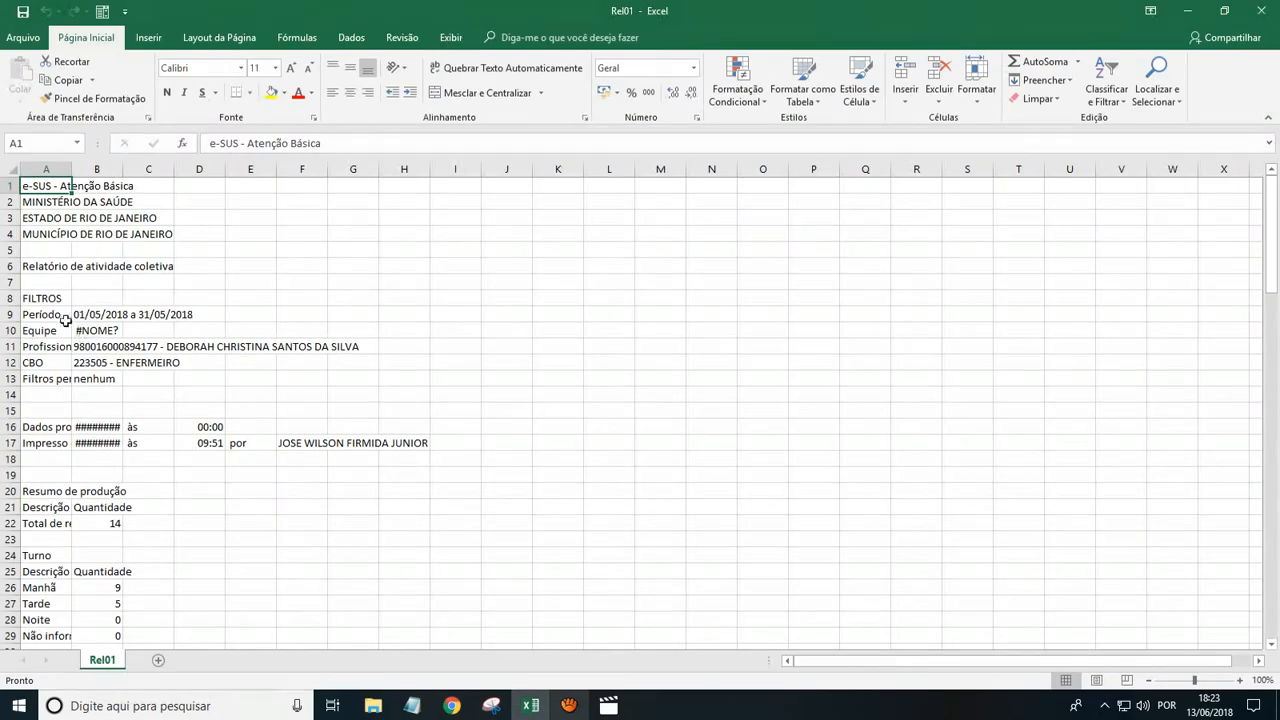
pyautogui.moveTo(35, 266); pyautogui.dragTo(320, 266)
pyautogui.click(711, 265)
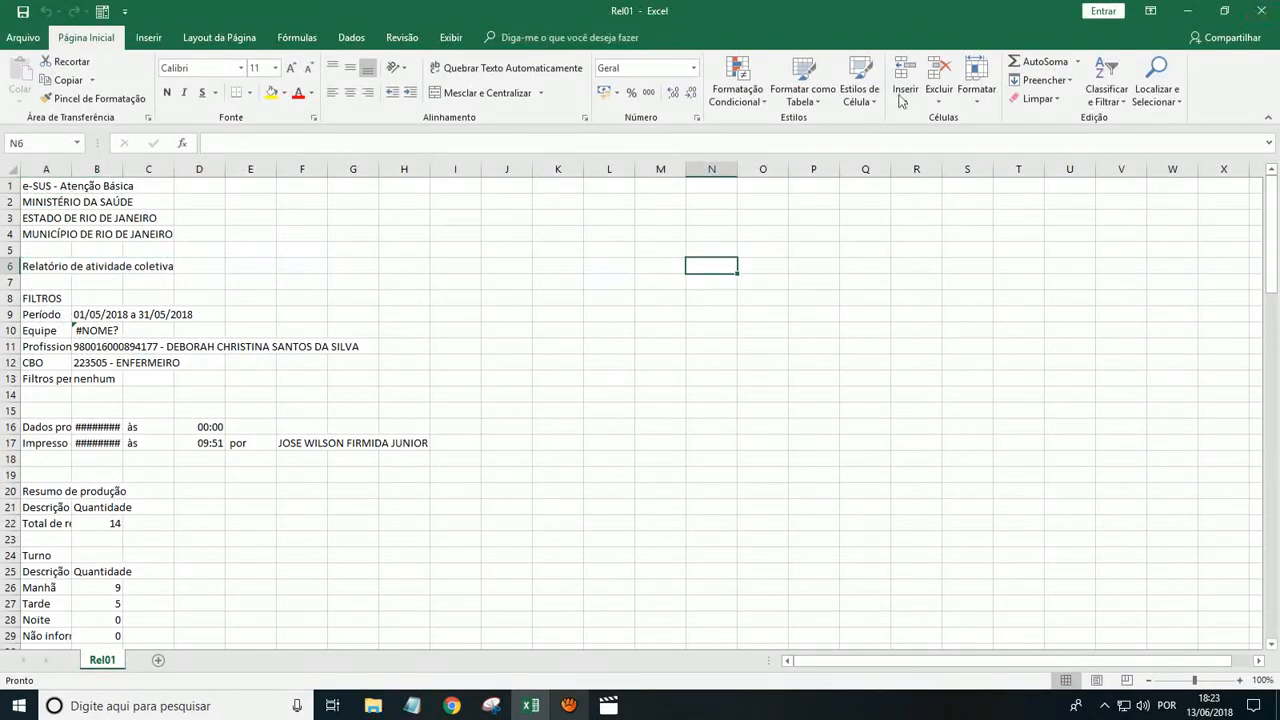
pyautogui.moveTo(50, 316); pyautogui.dragTo(183, 314)
pyautogui.moveTo(30, 348); pyautogui.dragTo(352, 343)
pyautogui.click(254, 394)
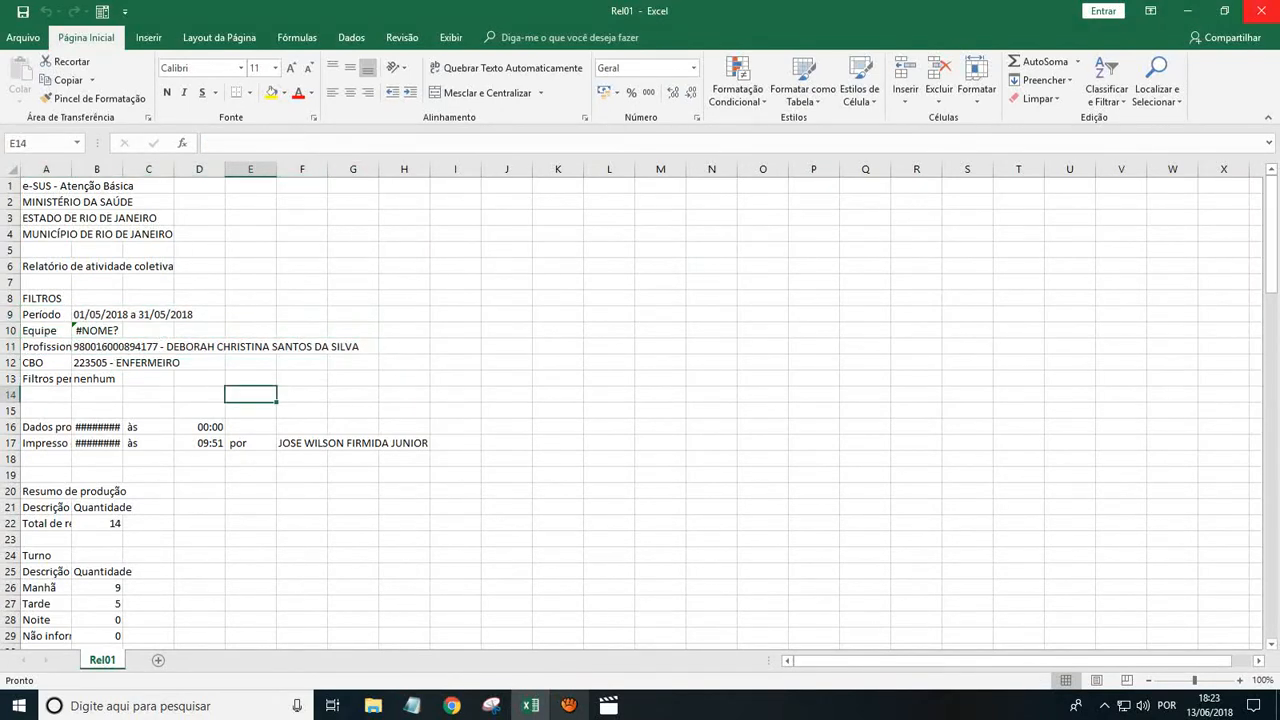
pyautogui.click(1261, 8)
# Step: Return to the VIDEO E-SUS folder and select the PROCEDIMENTO folder followed by the VISITA DOMICILIAR folder
pyautogui.click(150, 124)
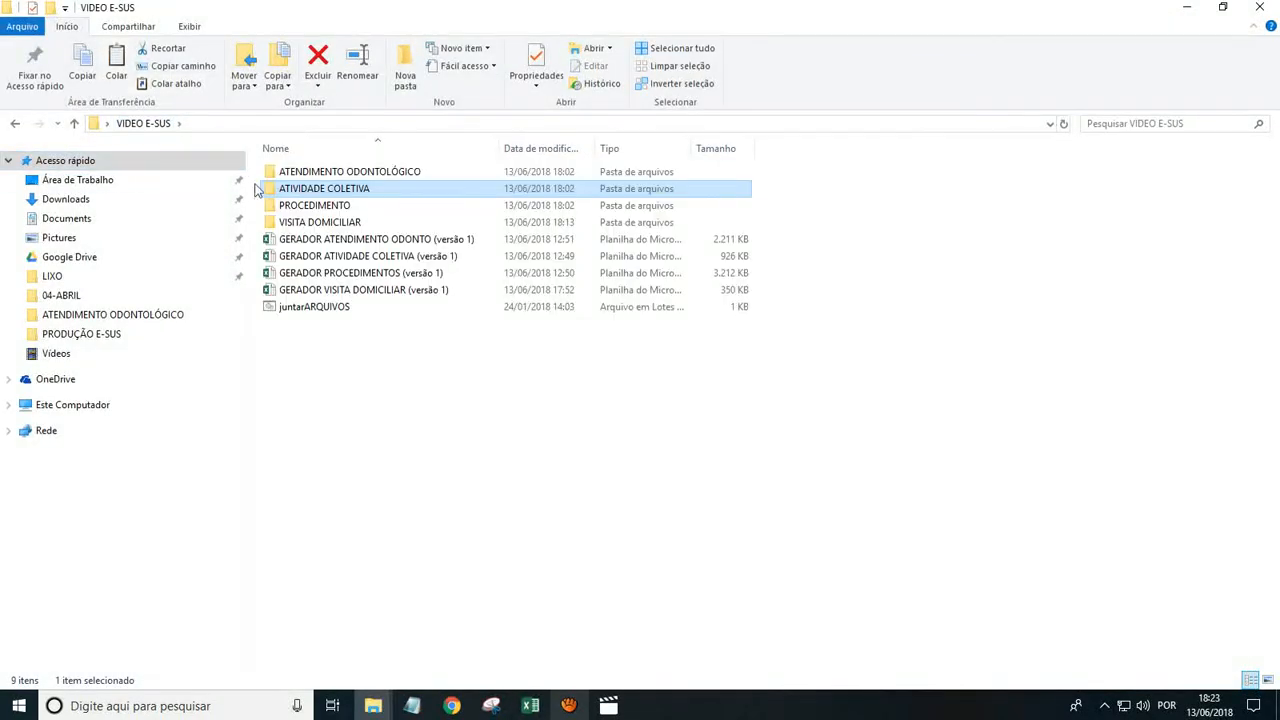
pyautogui.click(297, 208)
pyautogui.click(304, 223)
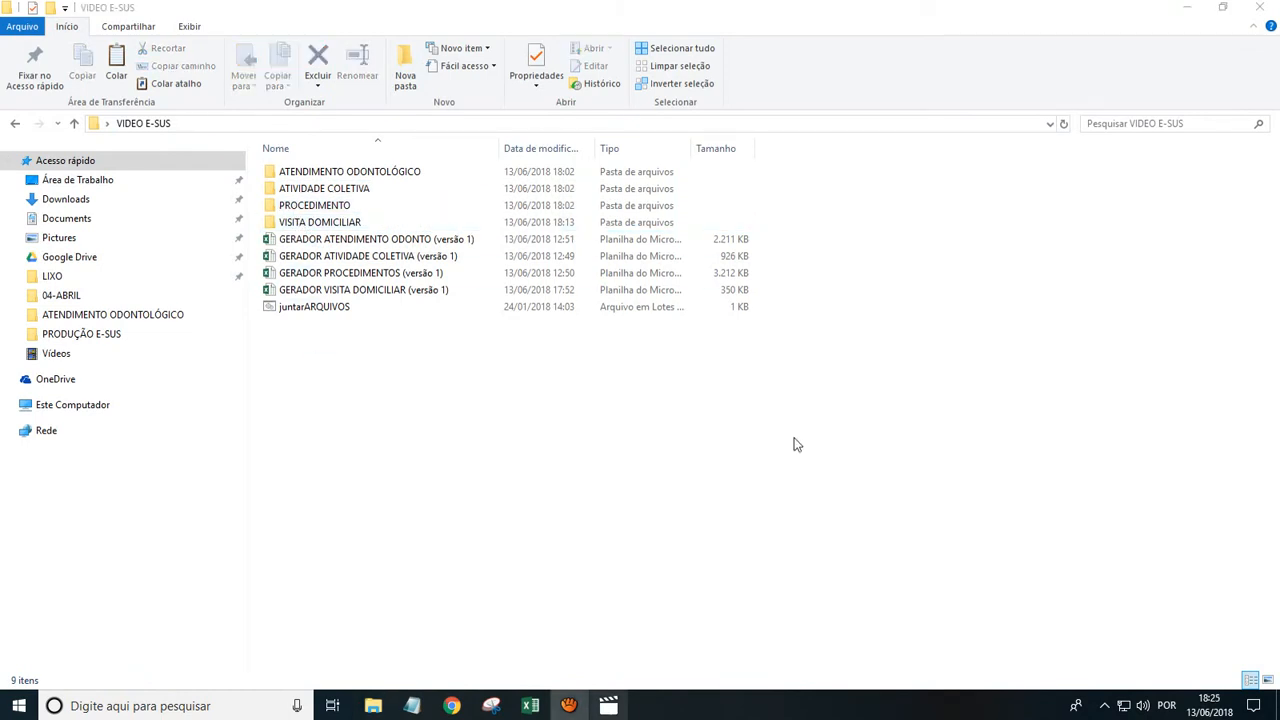
# Step: Look over all the Rel report files in the ATENDIMENTO ODONTOLÓGICO and ATIVIDADE COLETIVA folders
pyautogui.doubleClick(323, 171)
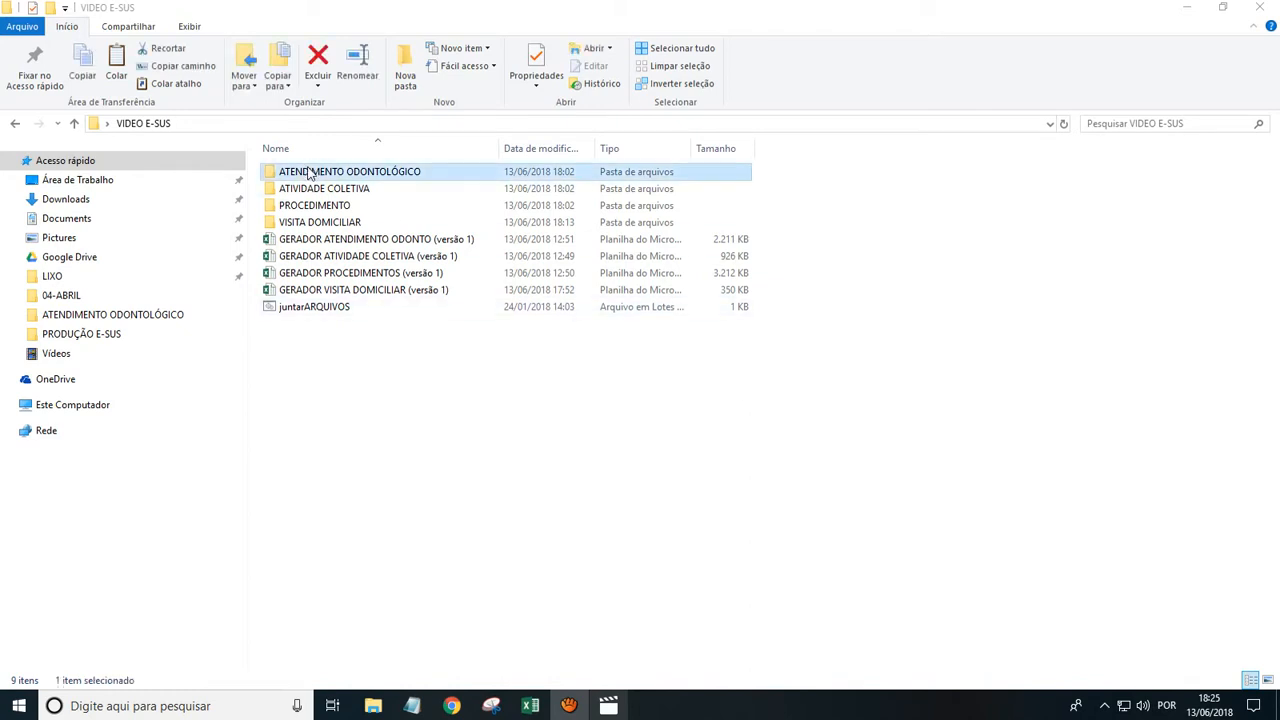
pyautogui.moveTo(291, 373); pyautogui.dragTo(330, 150)
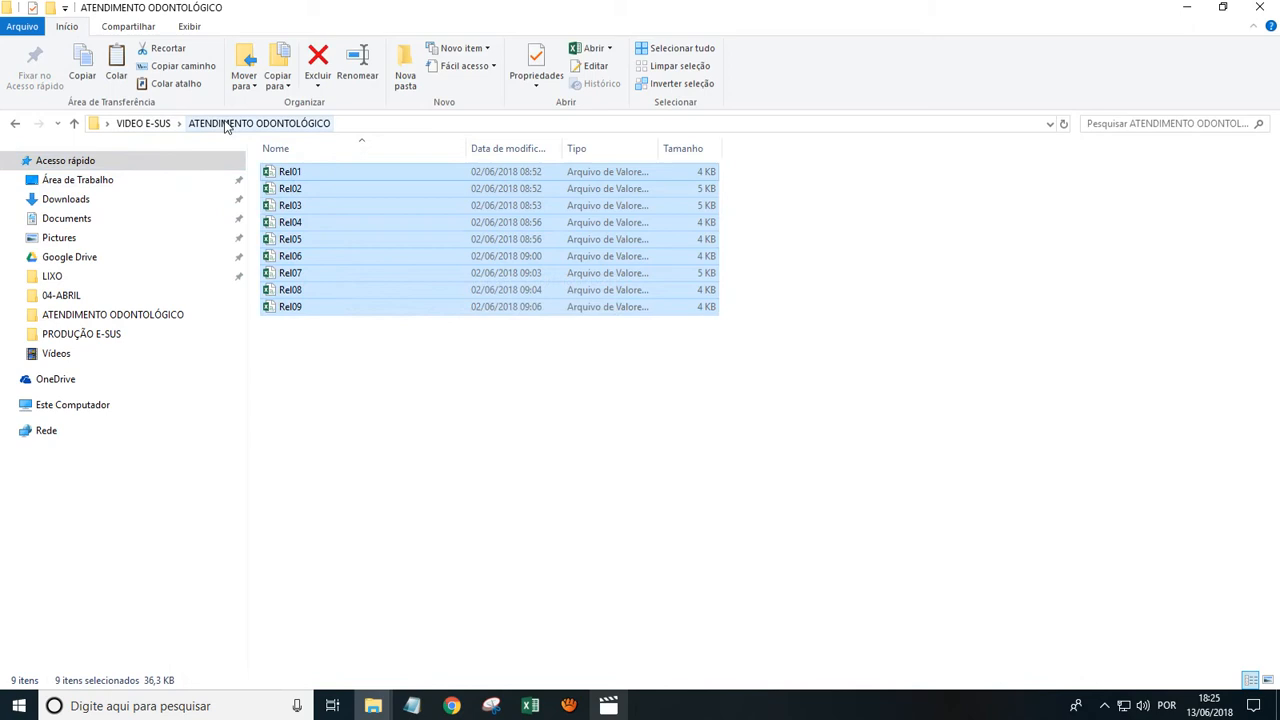
pyautogui.moveTo(290, 365); pyautogui.dragTo(330, 150)
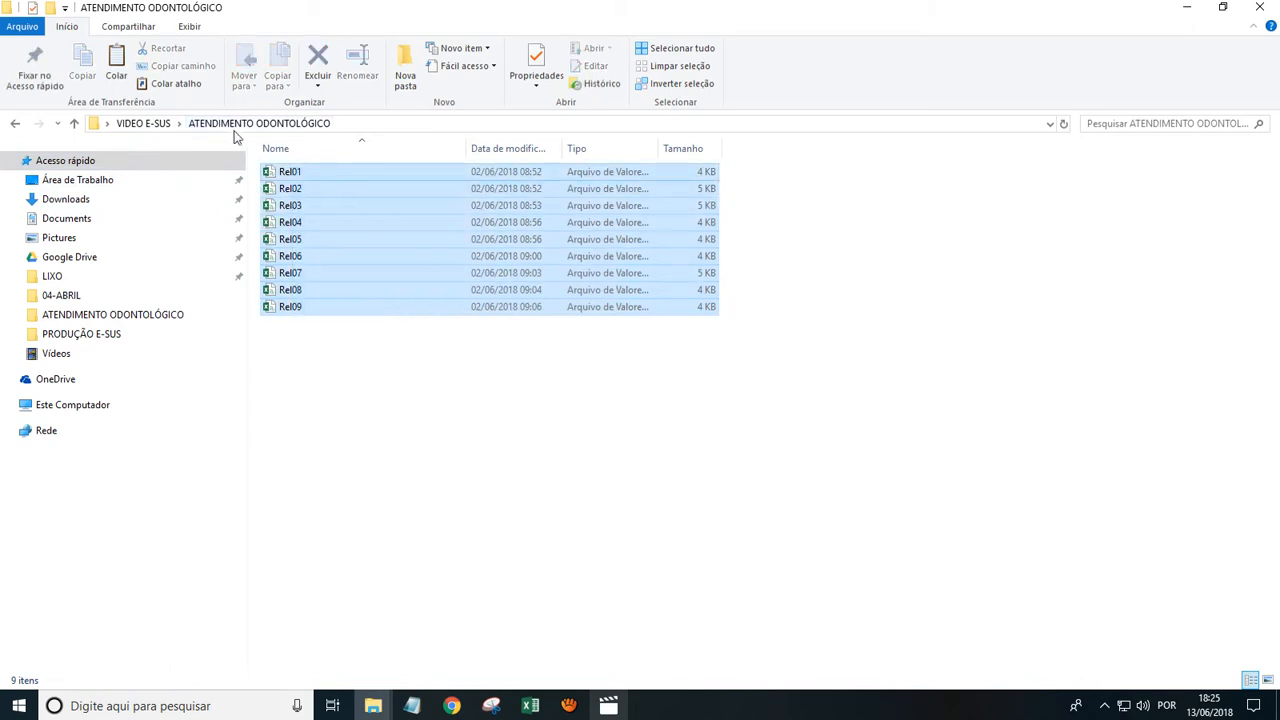
pyautogui.click(138, 127)
pyautogui.doubleClick(280, 191)
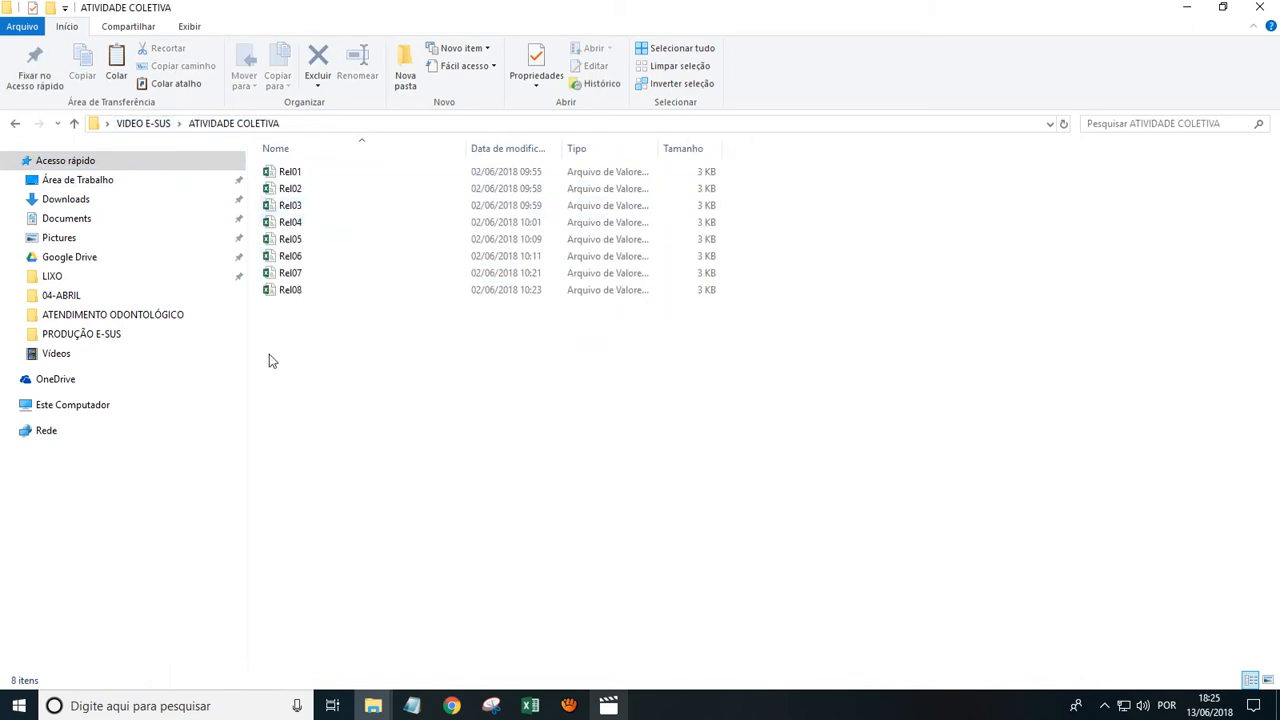
pyautogui.moveTo(271, 358); pyautogui.dragTo(308, 150)
# Step: Look through the contents of the PROCEDIMENTO and VISITA DOMICILIAR folders and return to VIDEO E-SUS
pyautogui.click(143, 123)
pyautogui.doubleClick(305, 205)
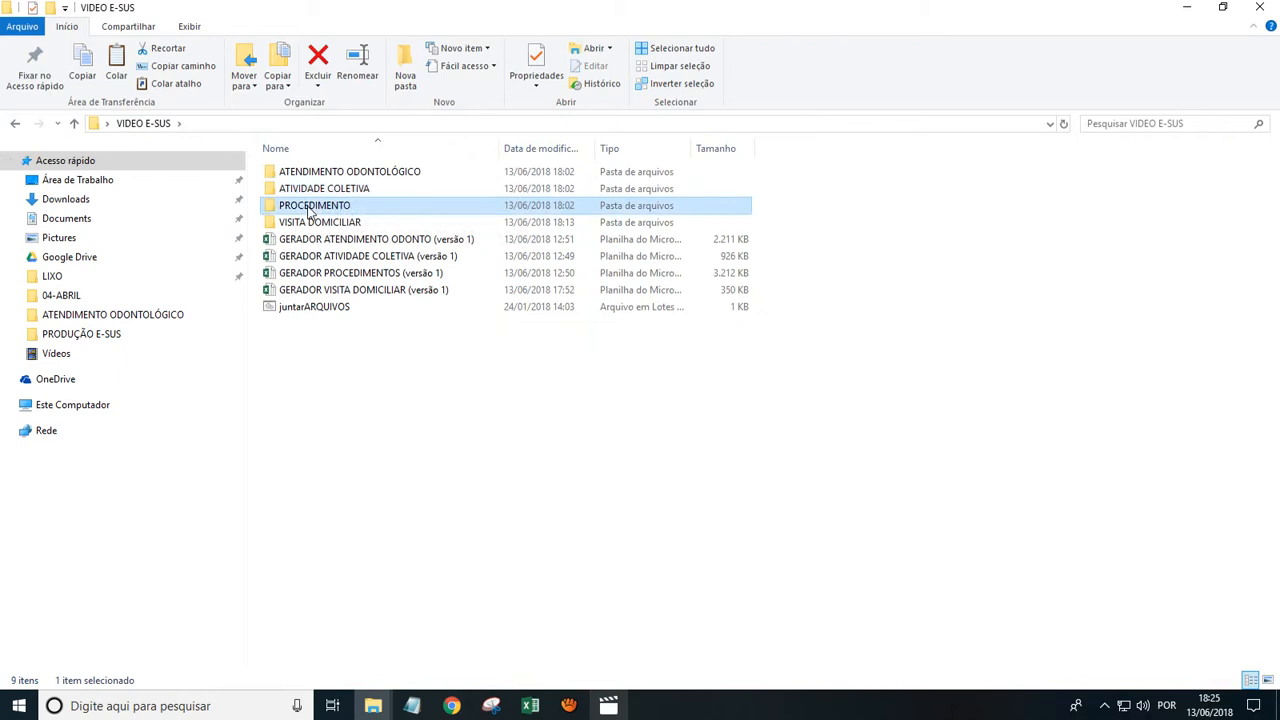
pyautogui.moveTo(1275, 252); pyautogui.dragTo(1241, 148)
pyautogui.click(130, 123)
pyautogui.click(305, 226)
pyautogui.doubleClick(305, 224)
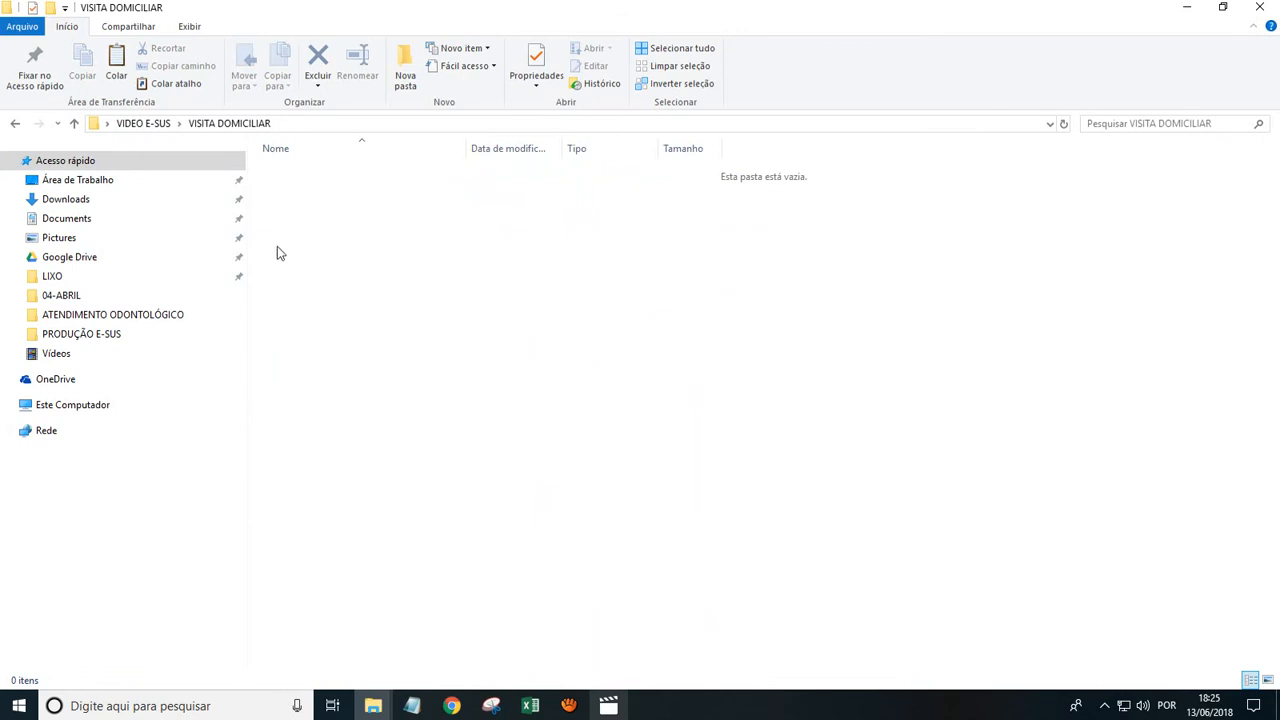
pyautogui.click(150, 124)
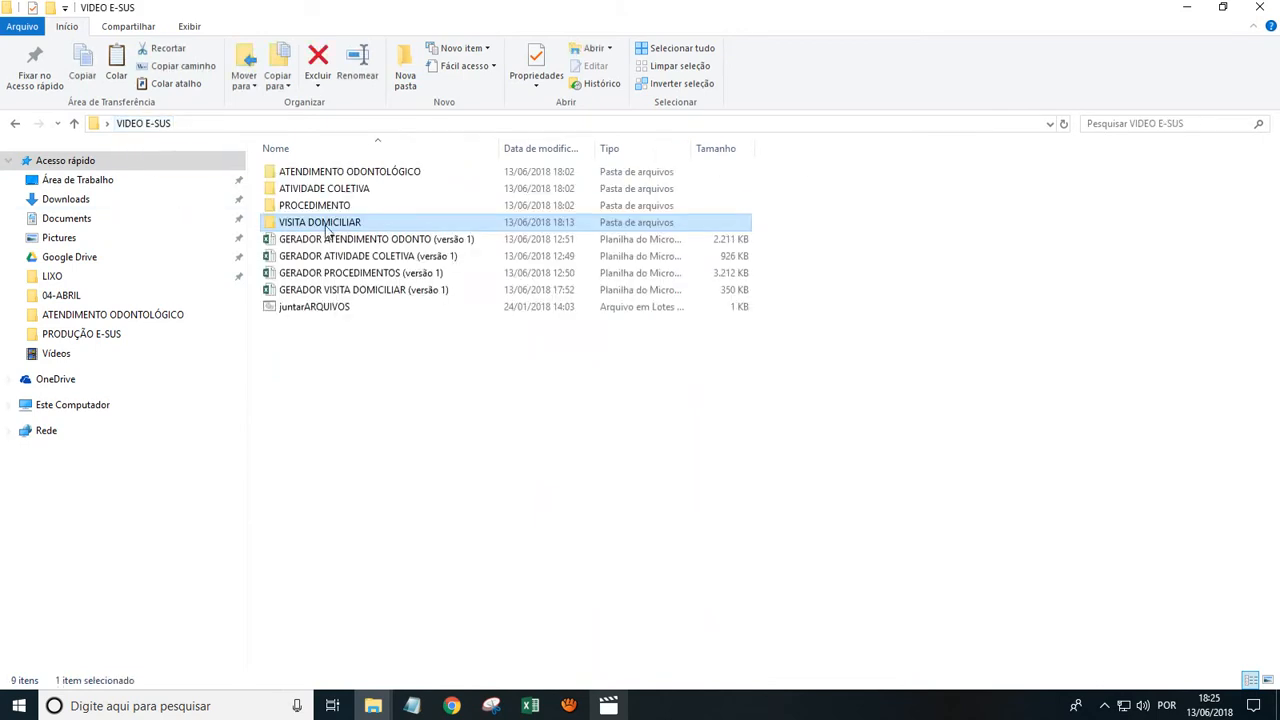
# Step: Review the four report folders one by one and select the juntarARQUIVOS batch file
pyautogui.click(370, 175)
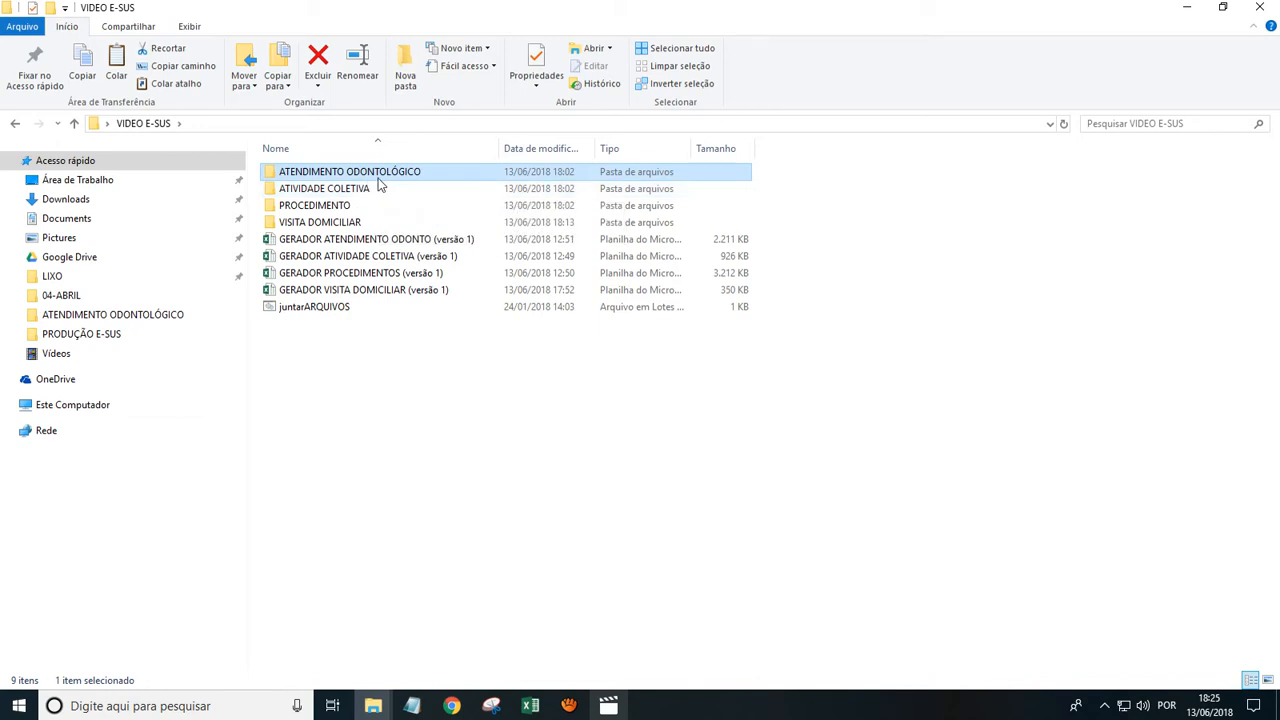
pyautogui.click(355, 192)
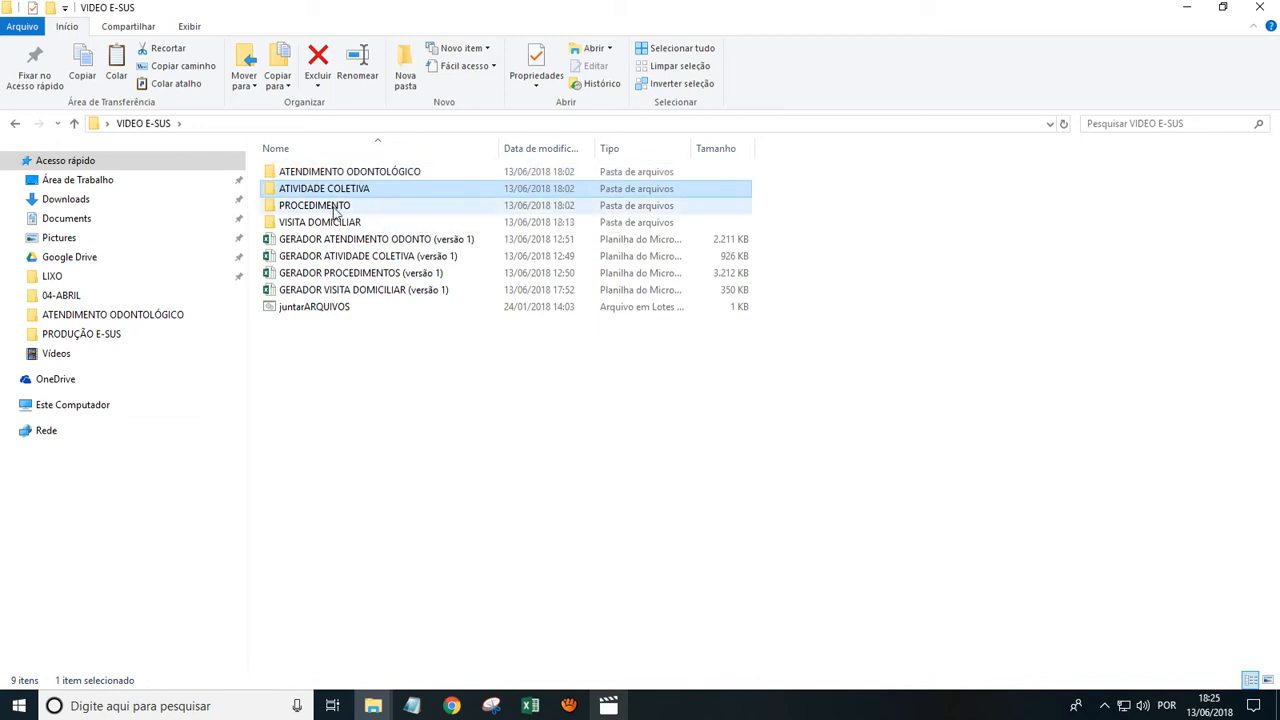
pyautogui.click(340, 212)
pyautogui.click(348, 224)
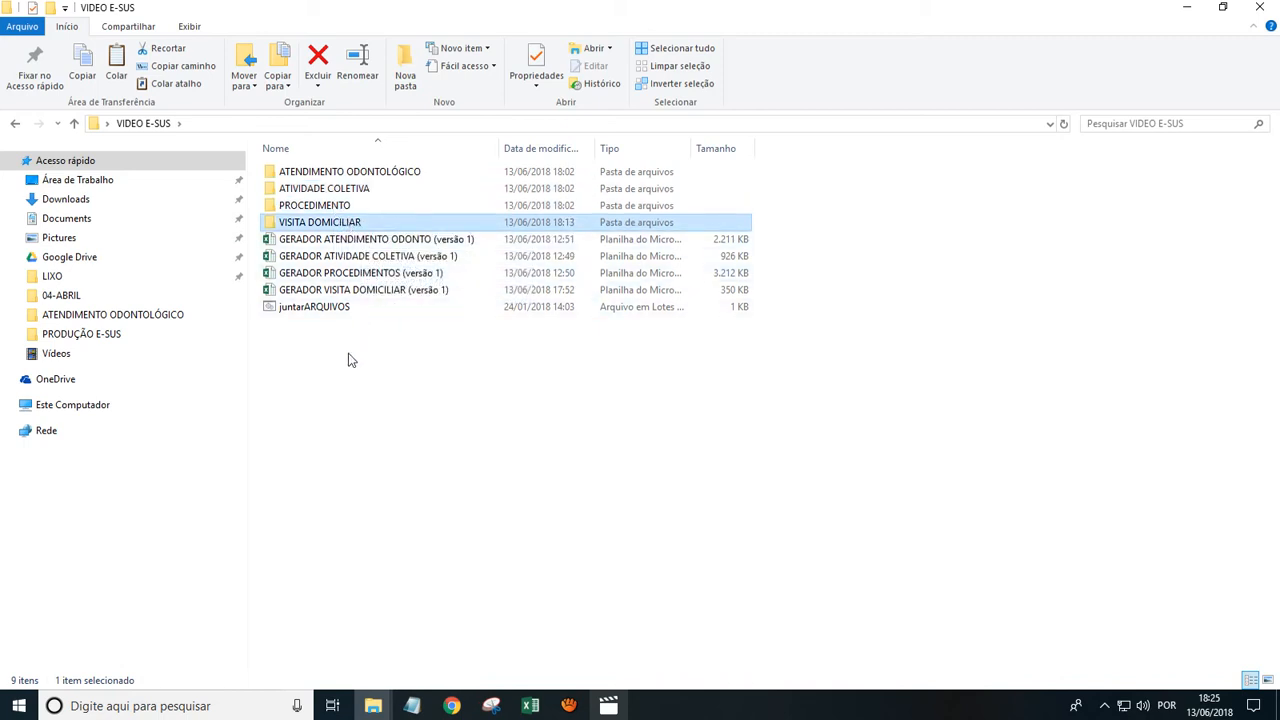
pyautogui.click(298, 308)
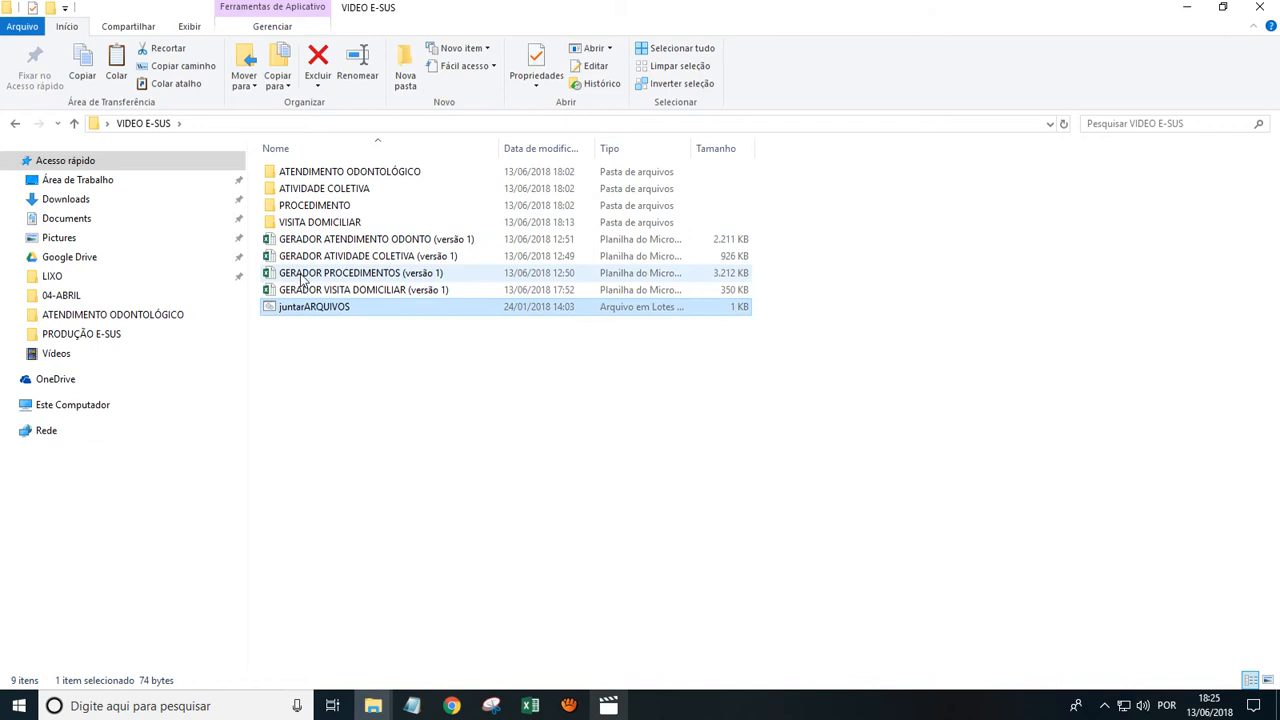
# Step: Copy the juntarARQUIVOS batch file from VIDEO E-SUS into the ATENDIMENTO ODONTOLÓGICO folder
pyautogui.click(302, 276)
pyautogui.click(298, 240)
pyautogui.click(305, 307)
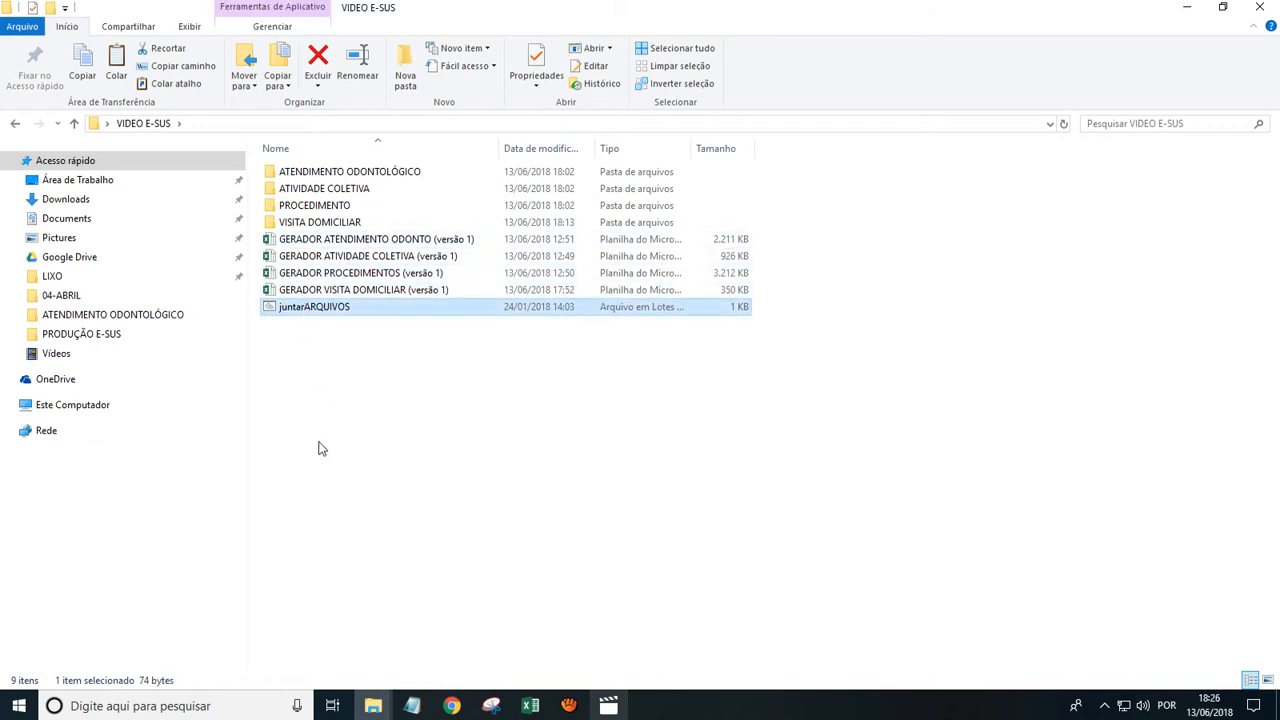
pyautogui.rightClick(295, 312)
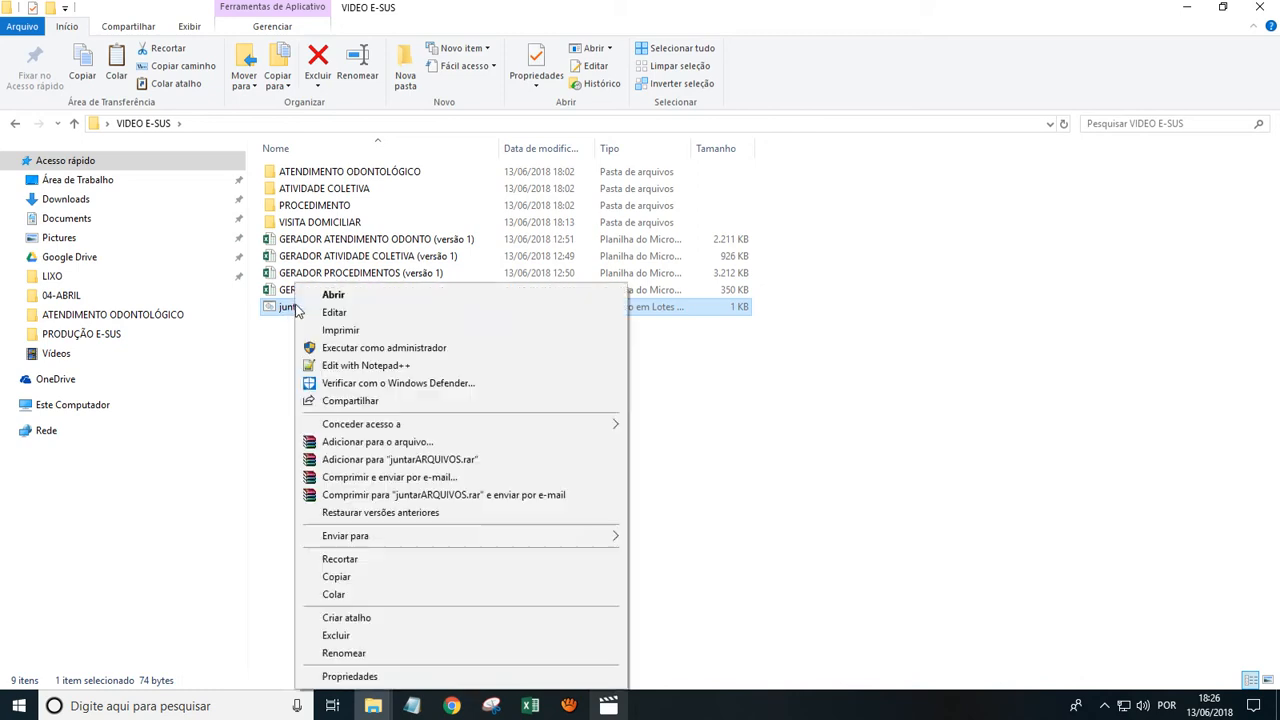
pyautogui.click(366, 578)
pyautogui.click(371, 480)
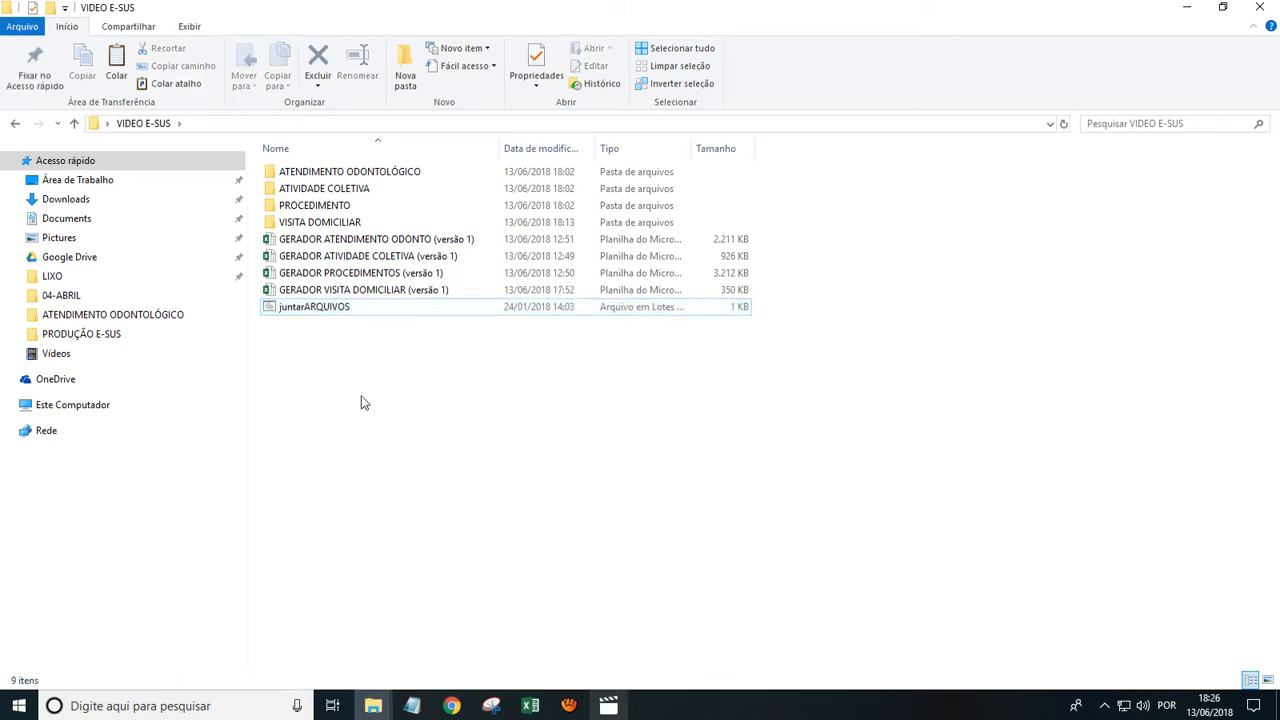
pyautogui.doubleClick(289, 177)
pyautogui.rightClick(296, 336)
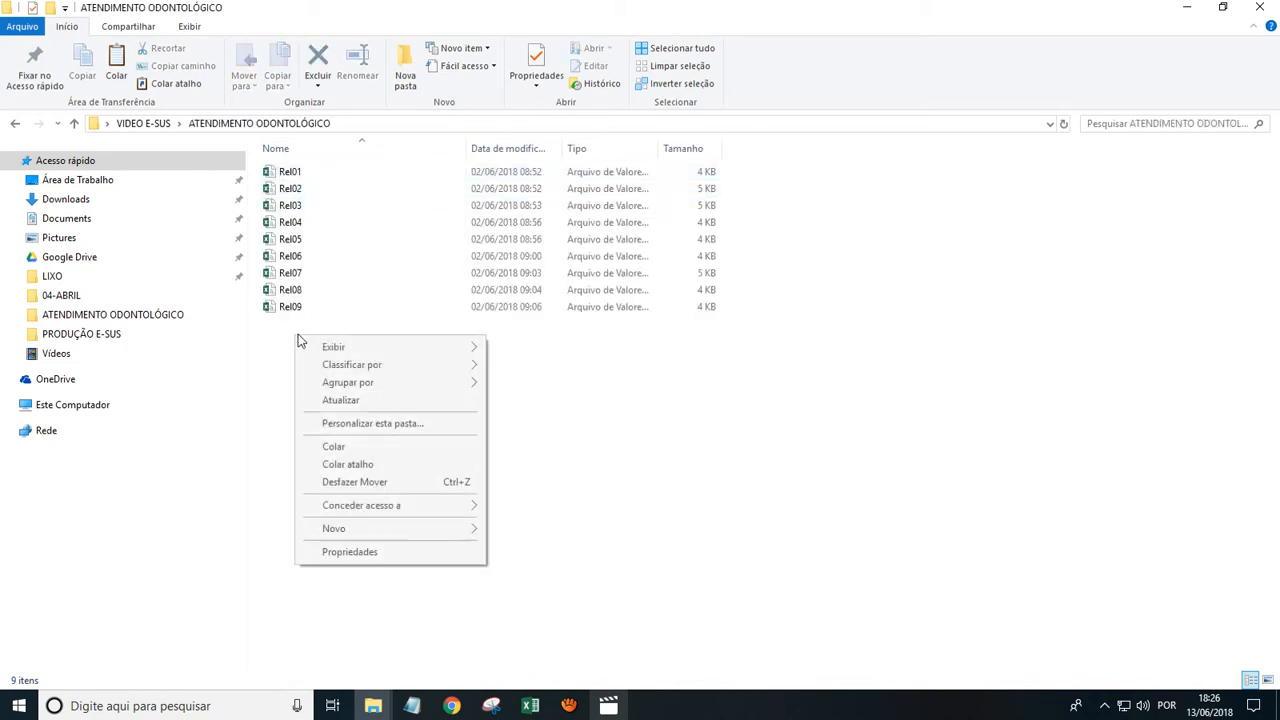
pyautogui.click(368, 450)
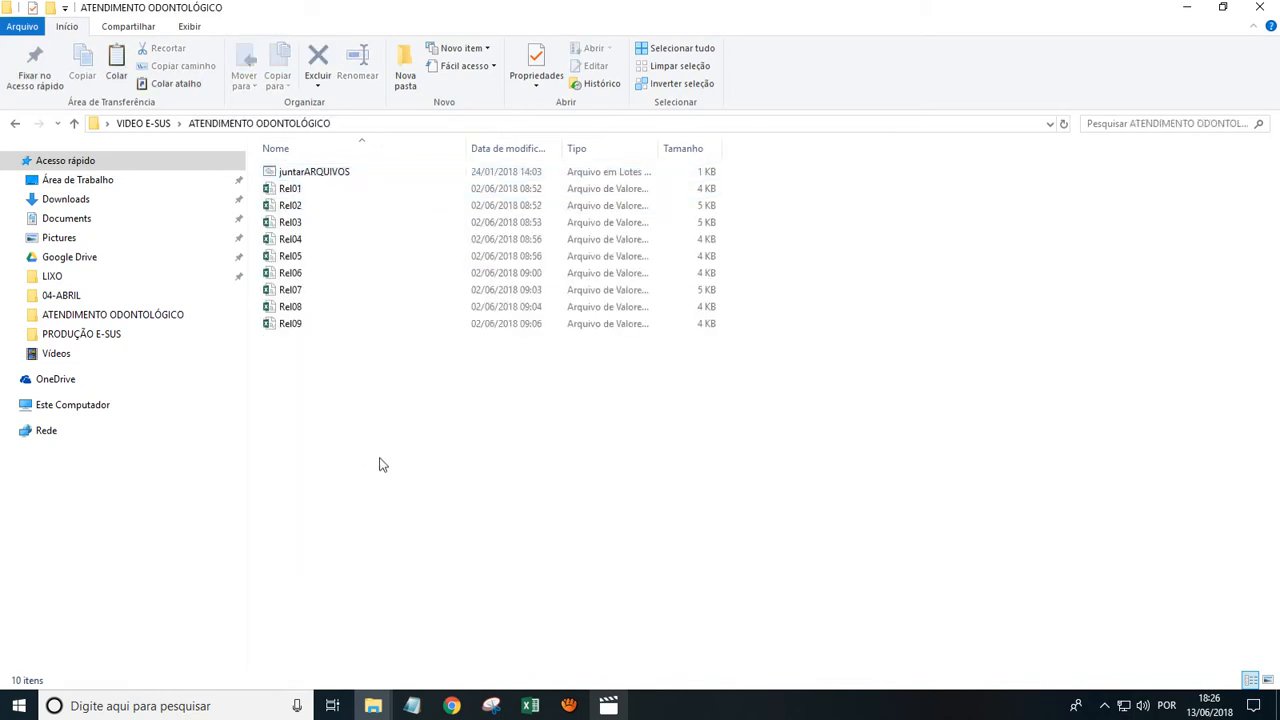
# Step: Run juntarARQUIVOS in ATENDIMENTO ODONTOLÓGICO to merge the reports into AGREGADO, and review the source files Rel01 to Rel09
pyautogui.doubleClick(306, 174)
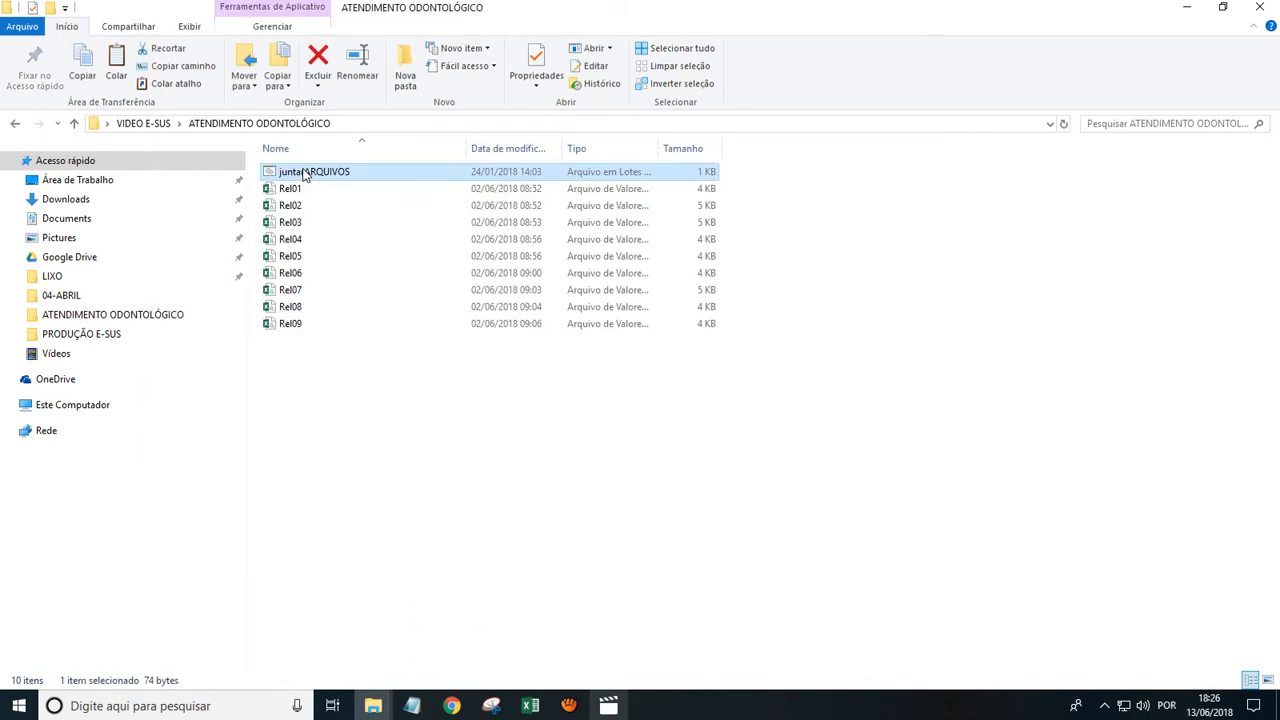
pyautogui.click(291, 176)
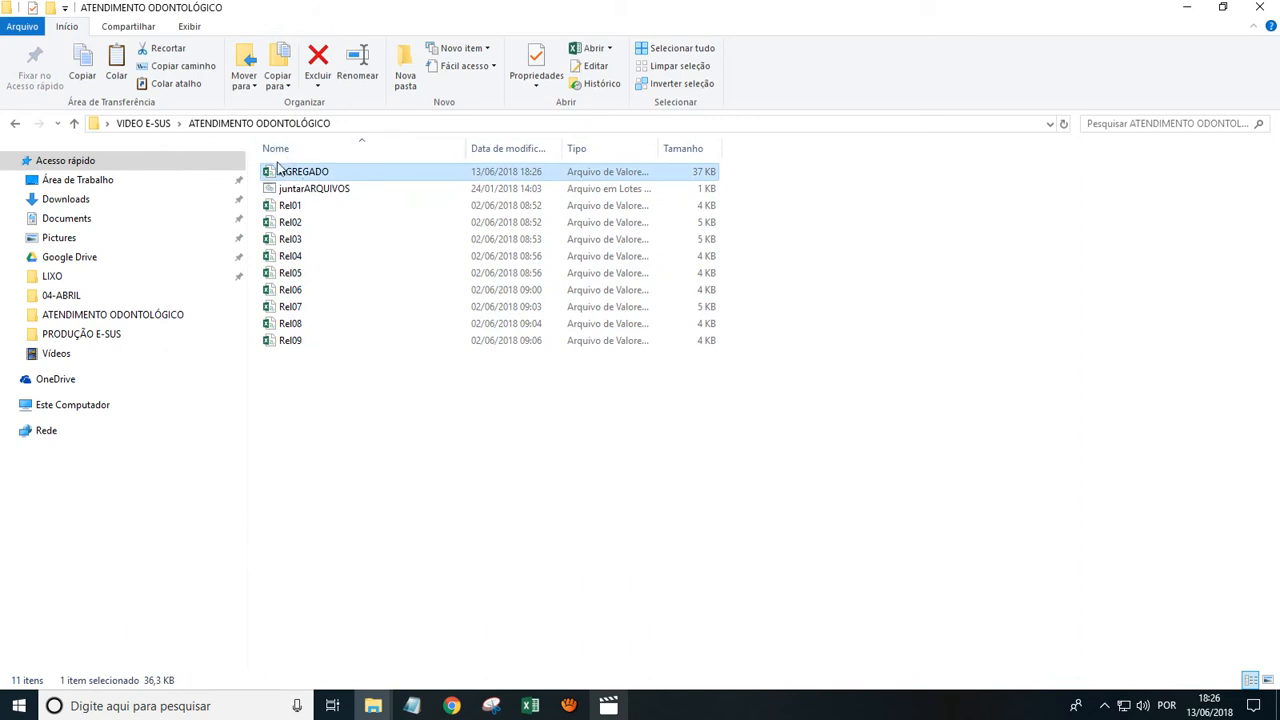
pyautogui.moveTo(278, 372); pyautogui.dragTo(302, 202)
pyautogui.click(336, 413)
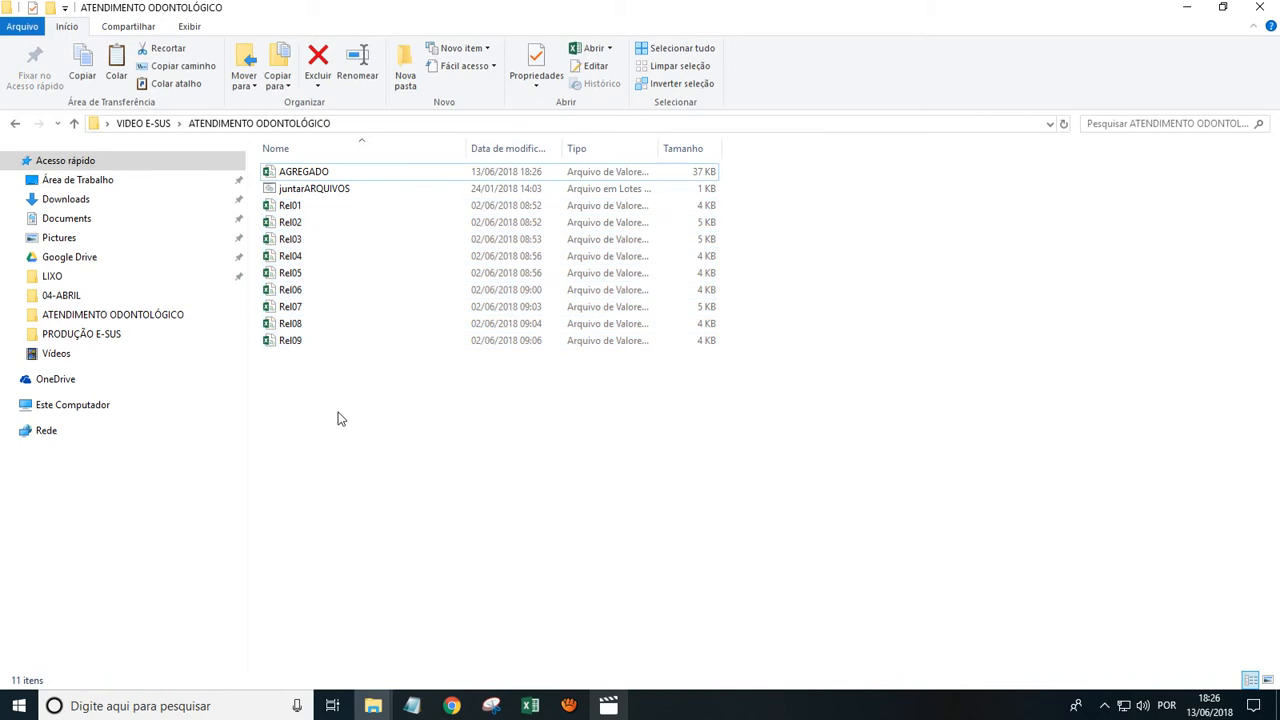
pyautogui.moveTo(279, 373); pyautogui.dragTo(314, 207)
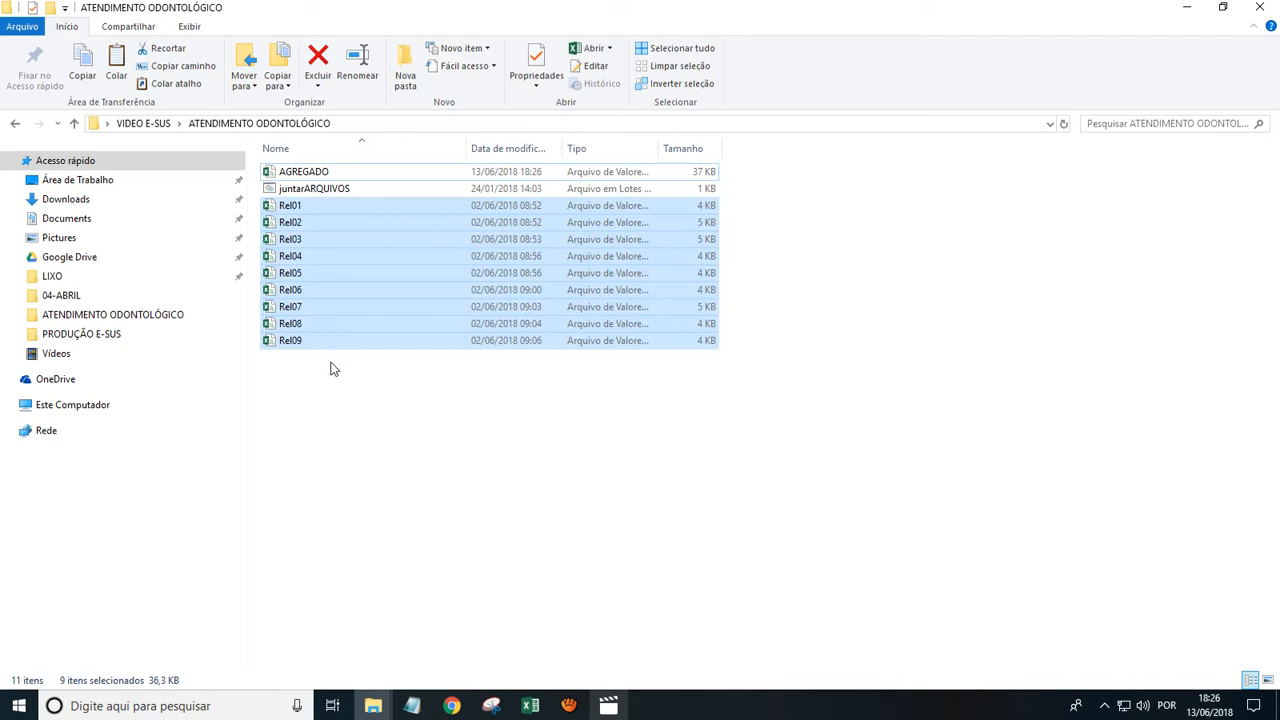
pyautogui.moveTo(269, 377); pyautogui.dragTo(313, 197)
pyautogui.click(335, 423)
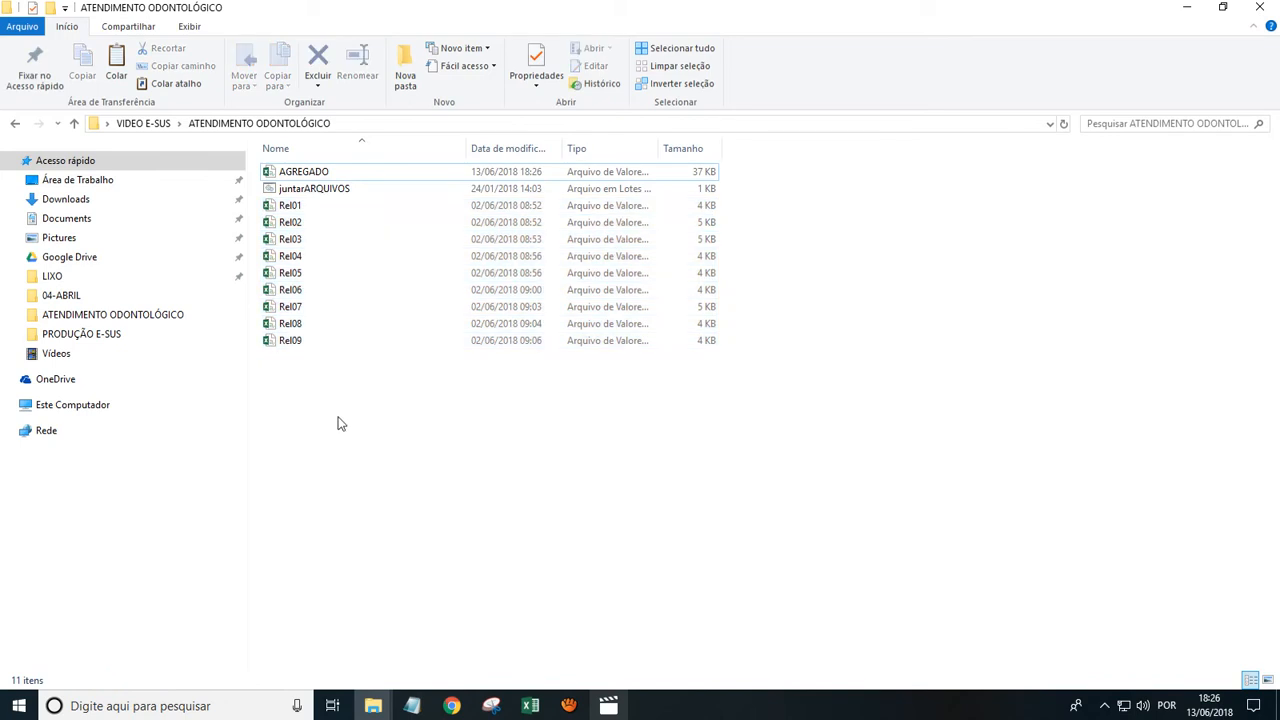
pyautogui.click(280, 208)
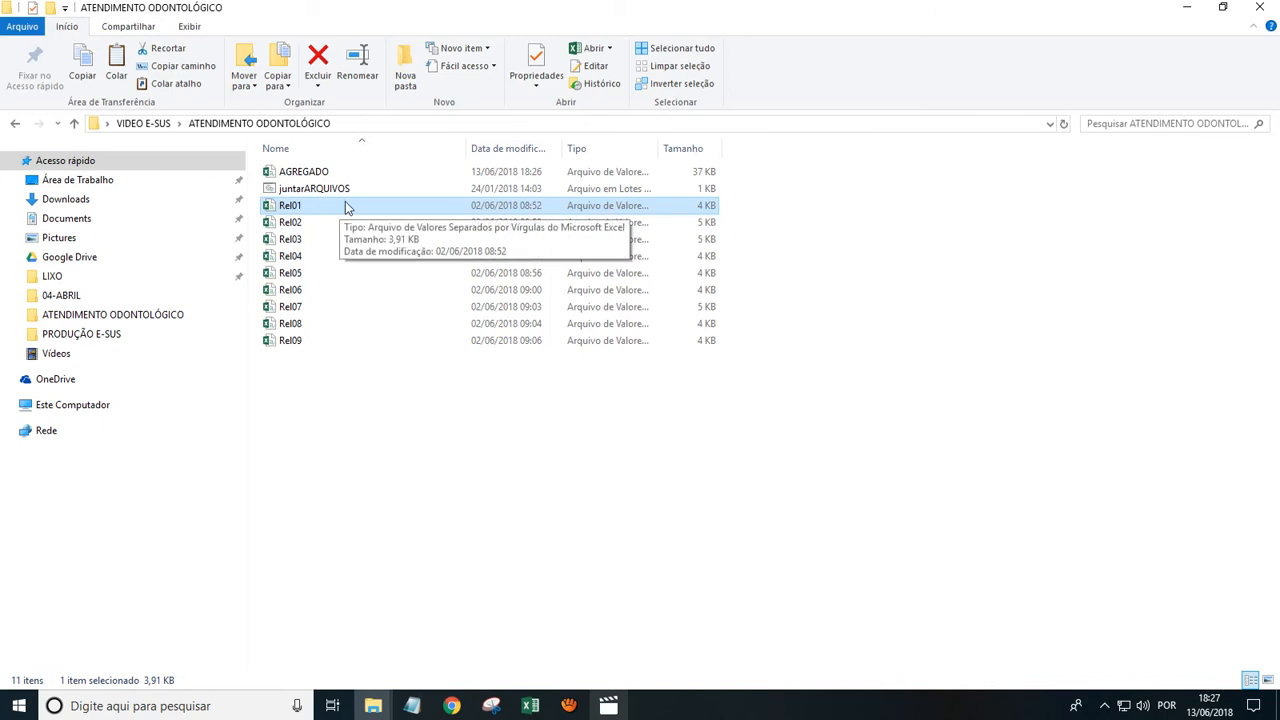
pyautogui.click(306, 334)
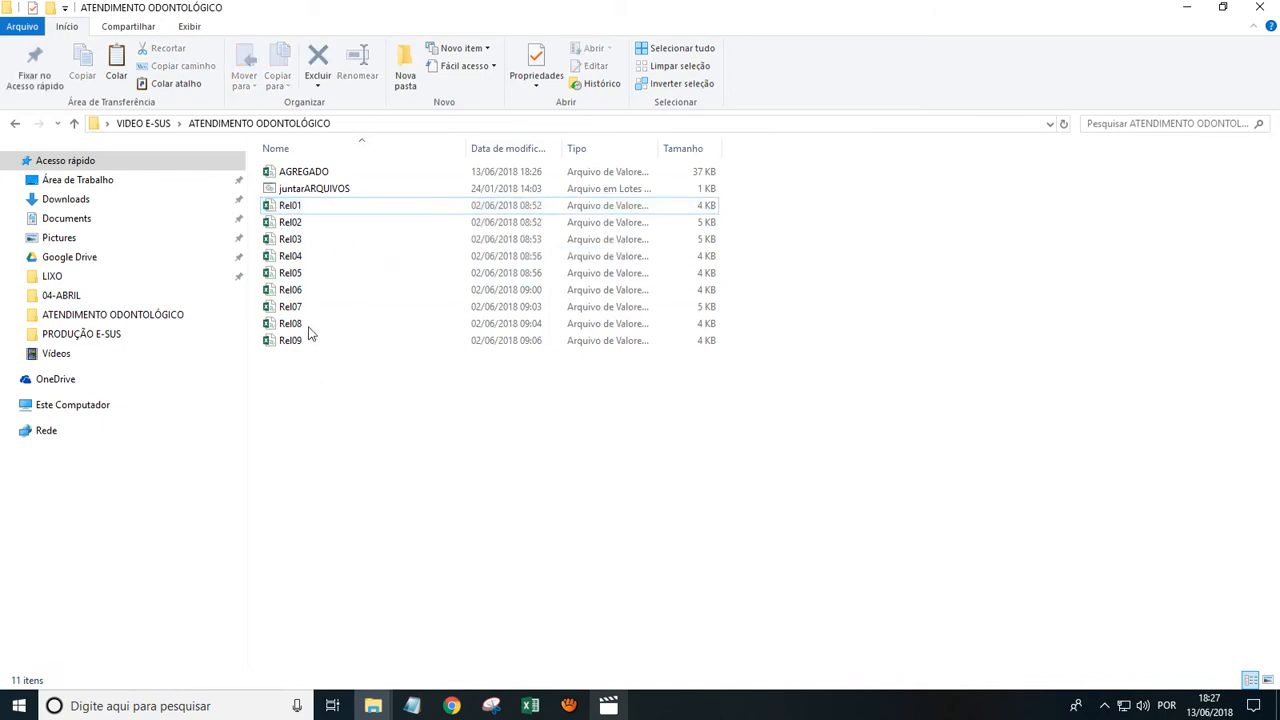
# Step: Open the AGREGADO file of ATENDIMENTO ODONTOLÓGICO, look through the merged report data down to the last rows, and close it
pyautogui.doubleClick(300, 175)
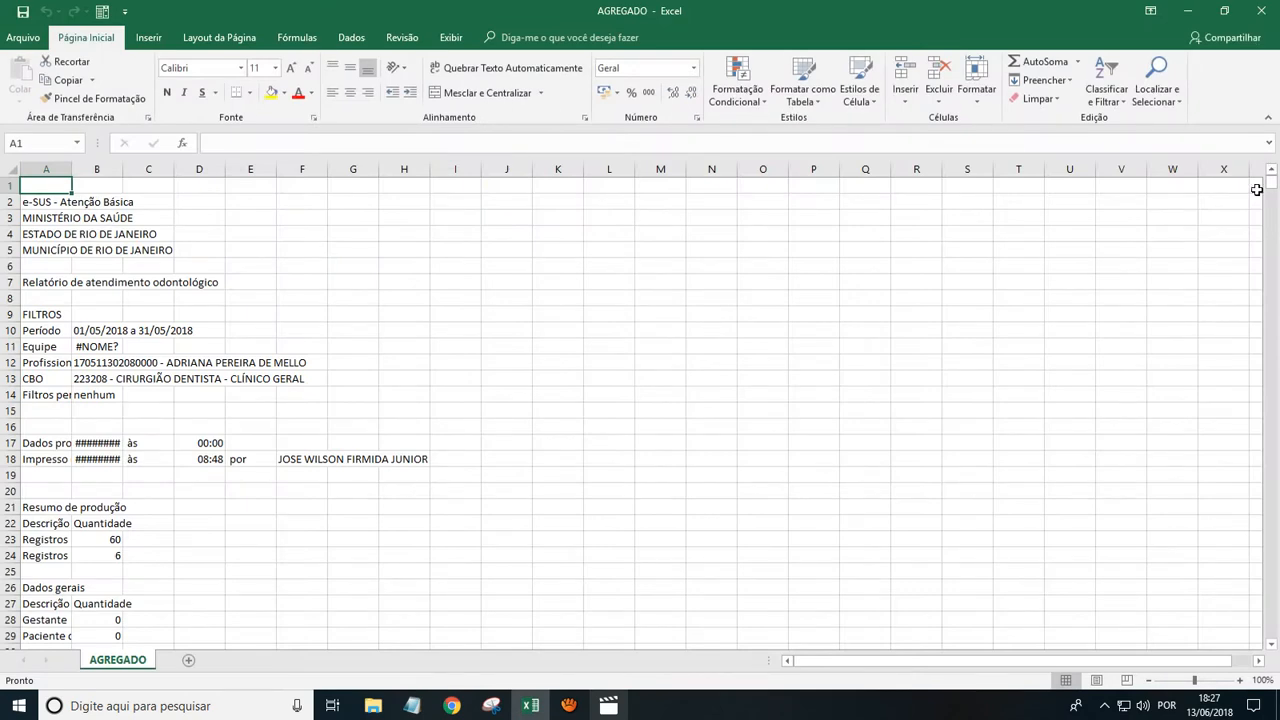
pyautogui.moveTo(1271, 181); pyautogui.dragTo(1272, 632)
pyautogui.click(50, 636)
pyautogui.click(51, 600)
pyautogui.click(45, 574)
pyautogui.click(43, 538)
pyautogui.click(45, 523)
pyautogui.click(45, 507)
pyautogui.click(45, 491)
pyautogui.click(45, 475)
pyautogui.click(45, 443)
pyautogui.click(43, 411)
pyautogui.click(41, 380)
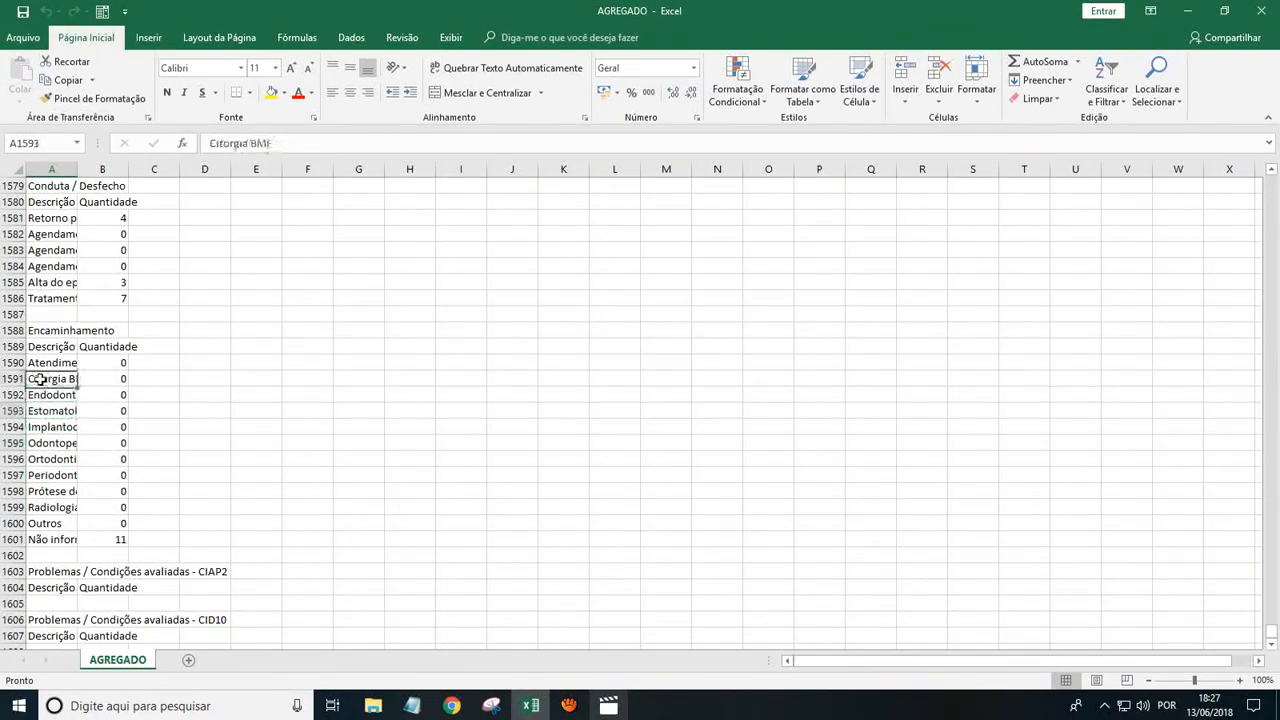
pyautogui.click(1264, 8)
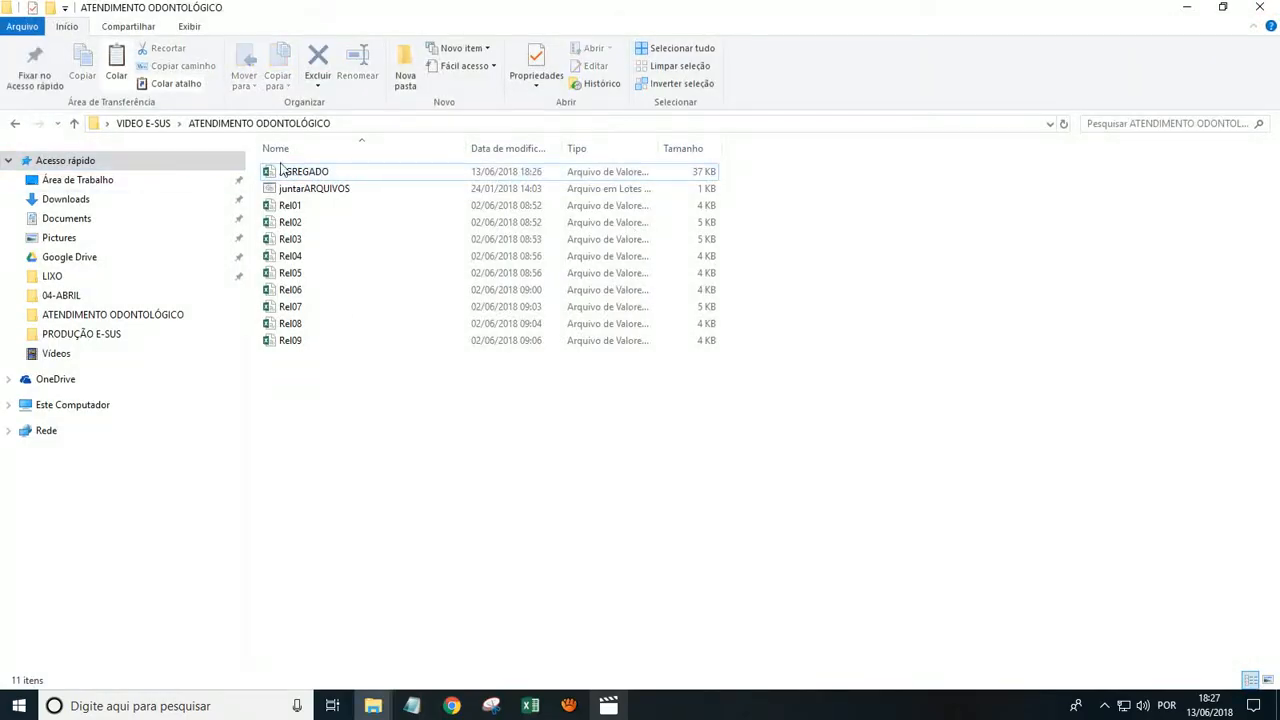
# Step: Place a copy of juntarARQUIVOS in the ATIVIDADE COLETIVA folder and run it to merge that folder's reports
pyautogui.click(315, 190)
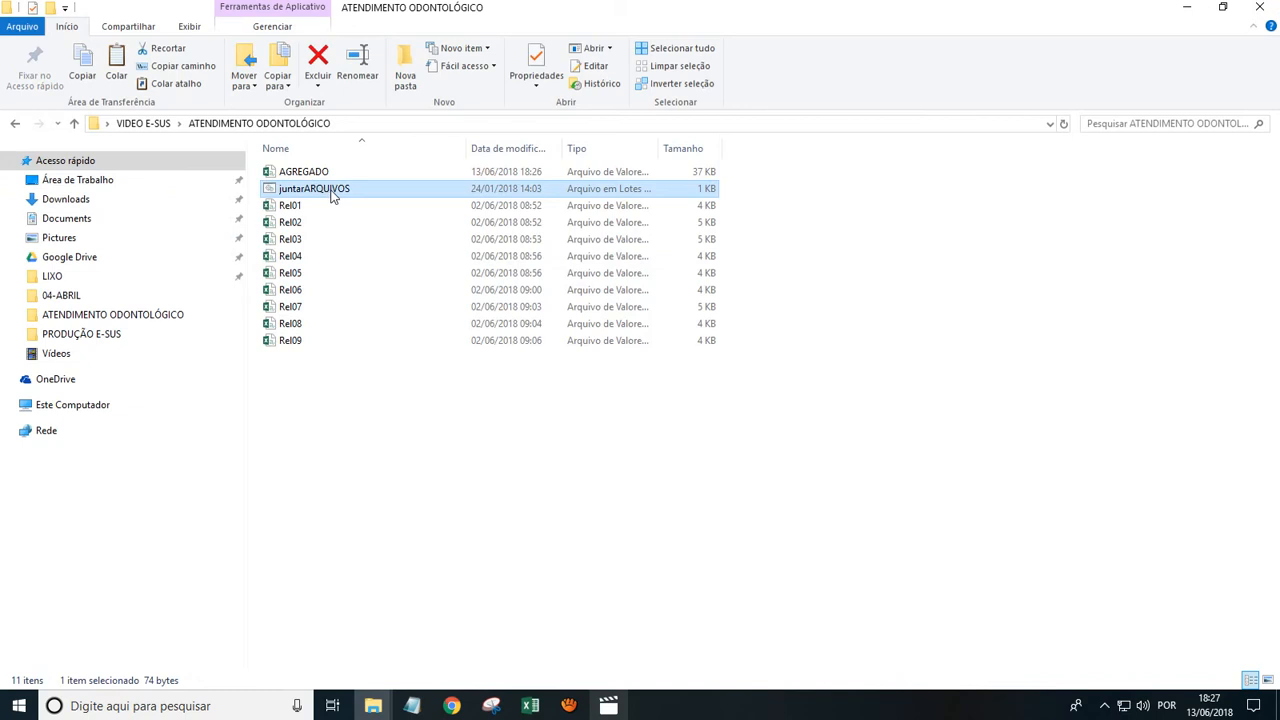
pyautogui.click(143, 123)
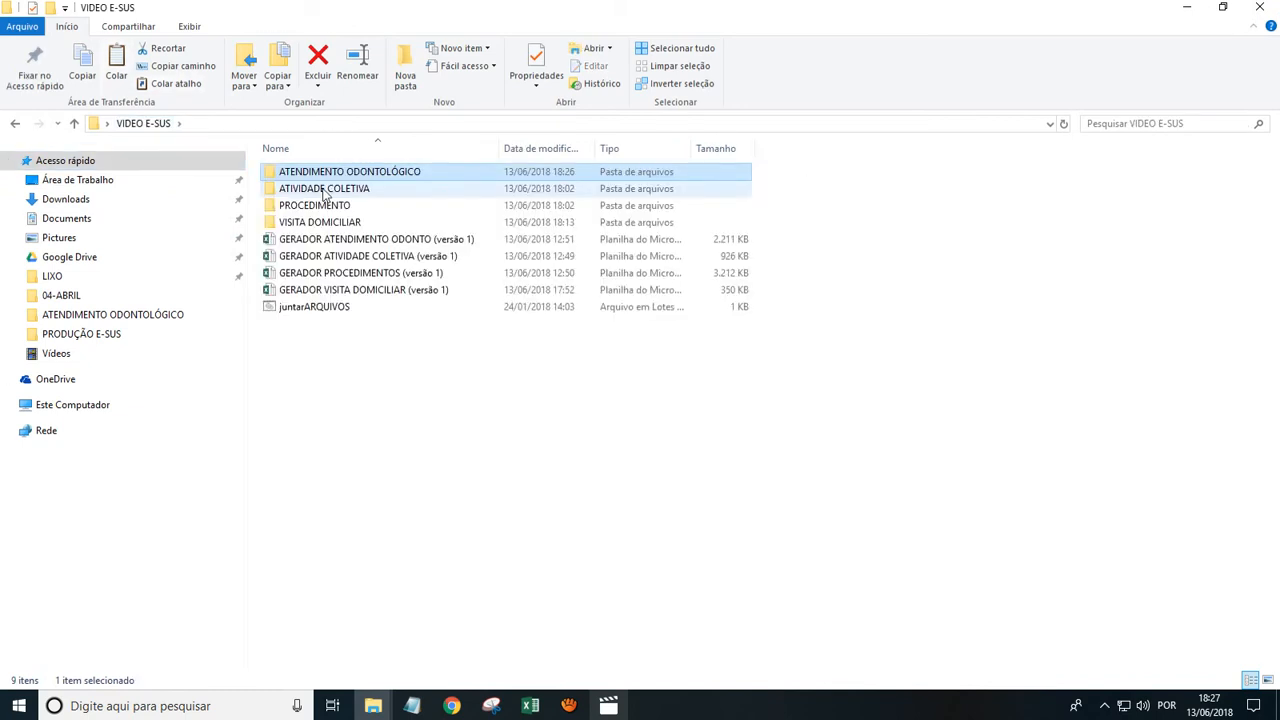
pyautogui.doubleClick(324, 189)
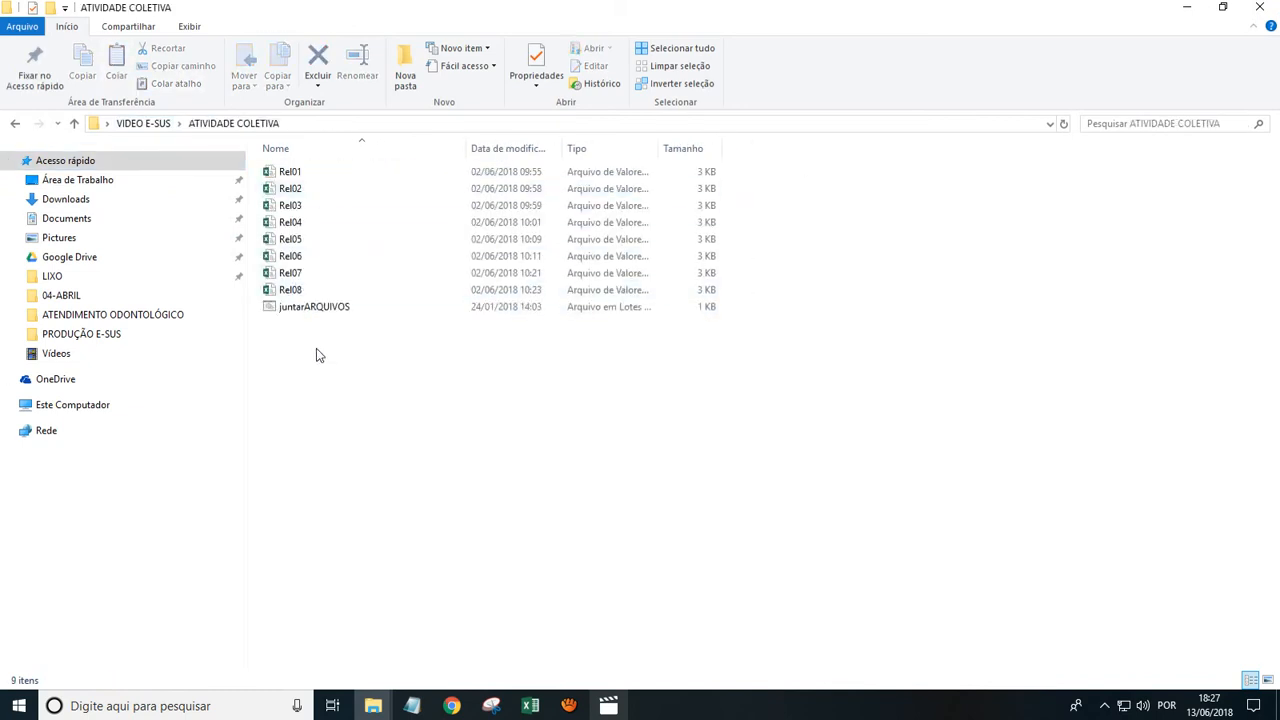
pyautogui.doubleClick(296, 176)
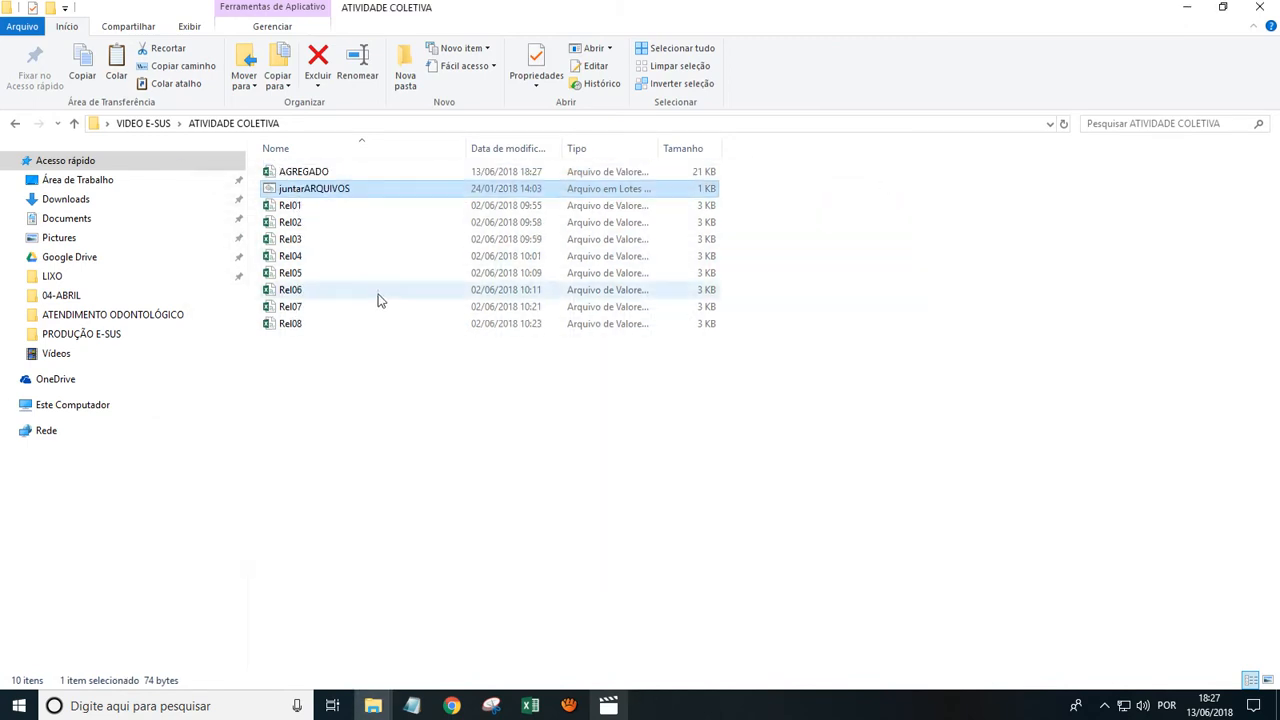
# Step: Open the AGREGADO file of ATIVIDADE COLETIVA, check the report title and the merged rows, and close it
pyautogui.click(300, 174)
pyautogui.doubleClick(305, 177)
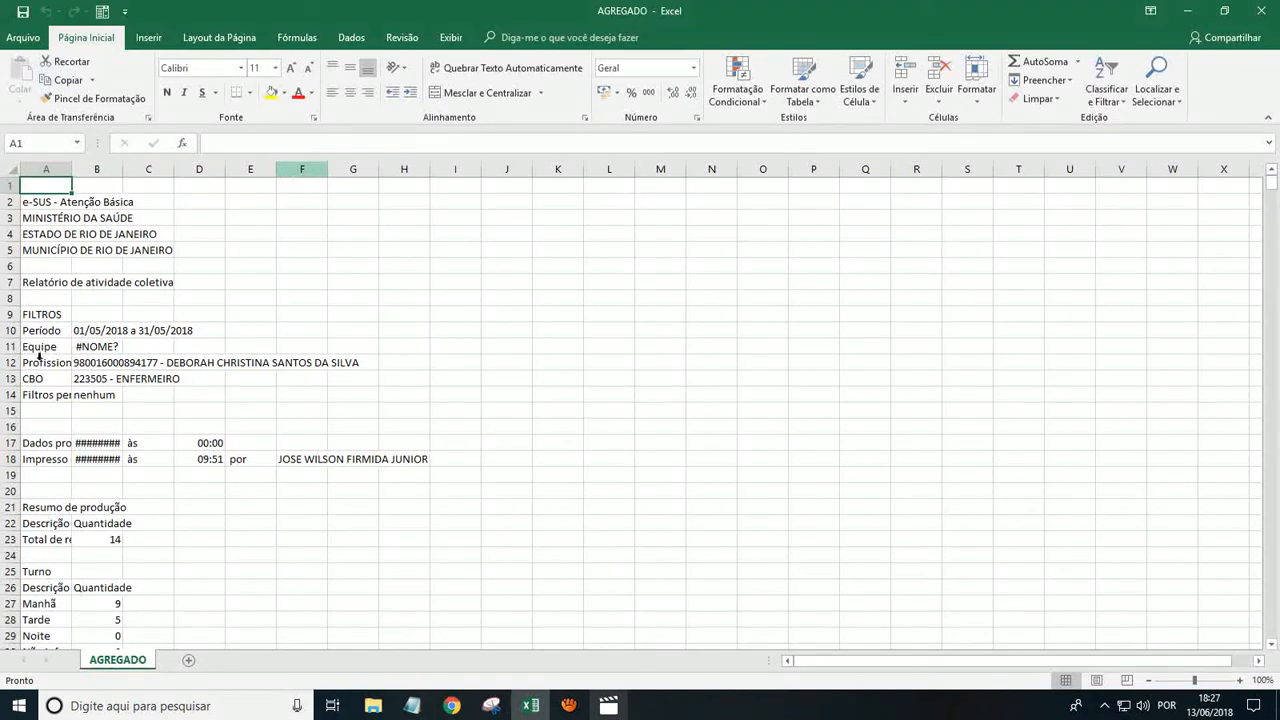
pyautogui.moveTo(40, 282); pyautogui.dragTo(280, 283)
pyautogui.click(360, 316)
pyautogui.moveTo(1271, 186); pyautogui.dragTo(1262, 438)
pyautogui.click(1272, 8)
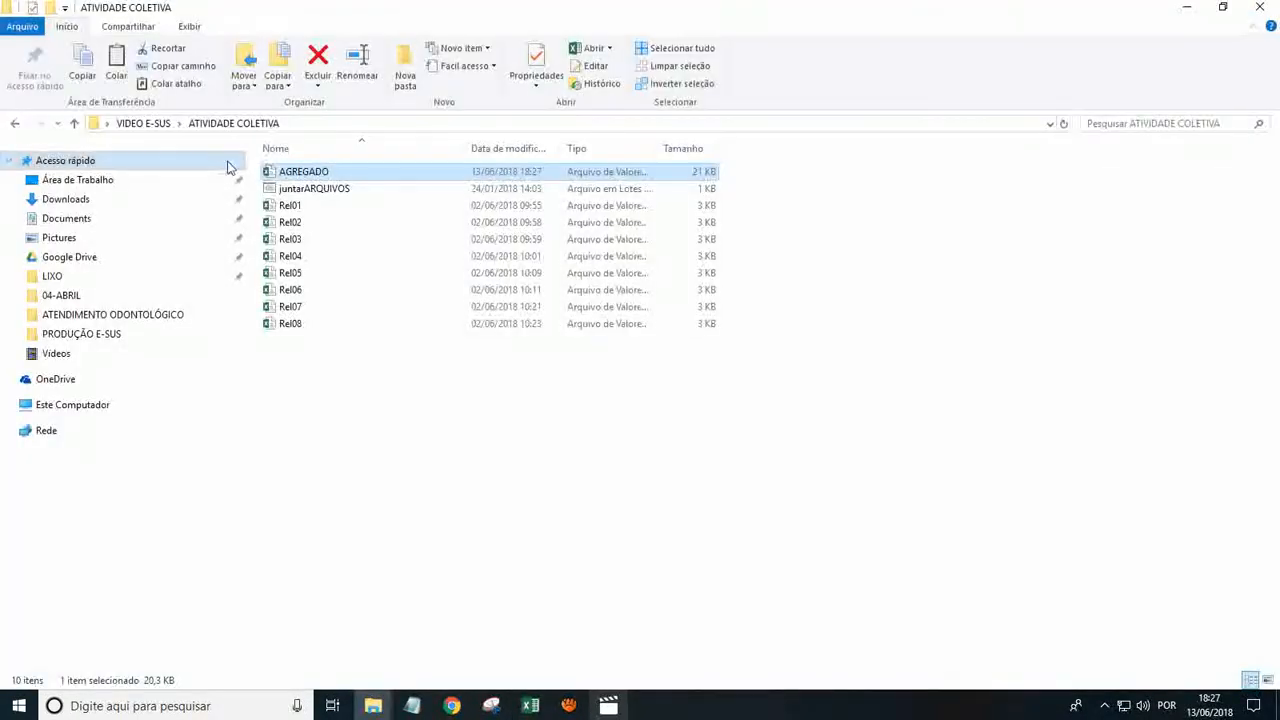
# Step: Paste juntarARQUIVOS into the PROCEDIMENTO folder, run it to merge the reports, and select the resulting AGREGADO file
pyautogui.click(160, 123)
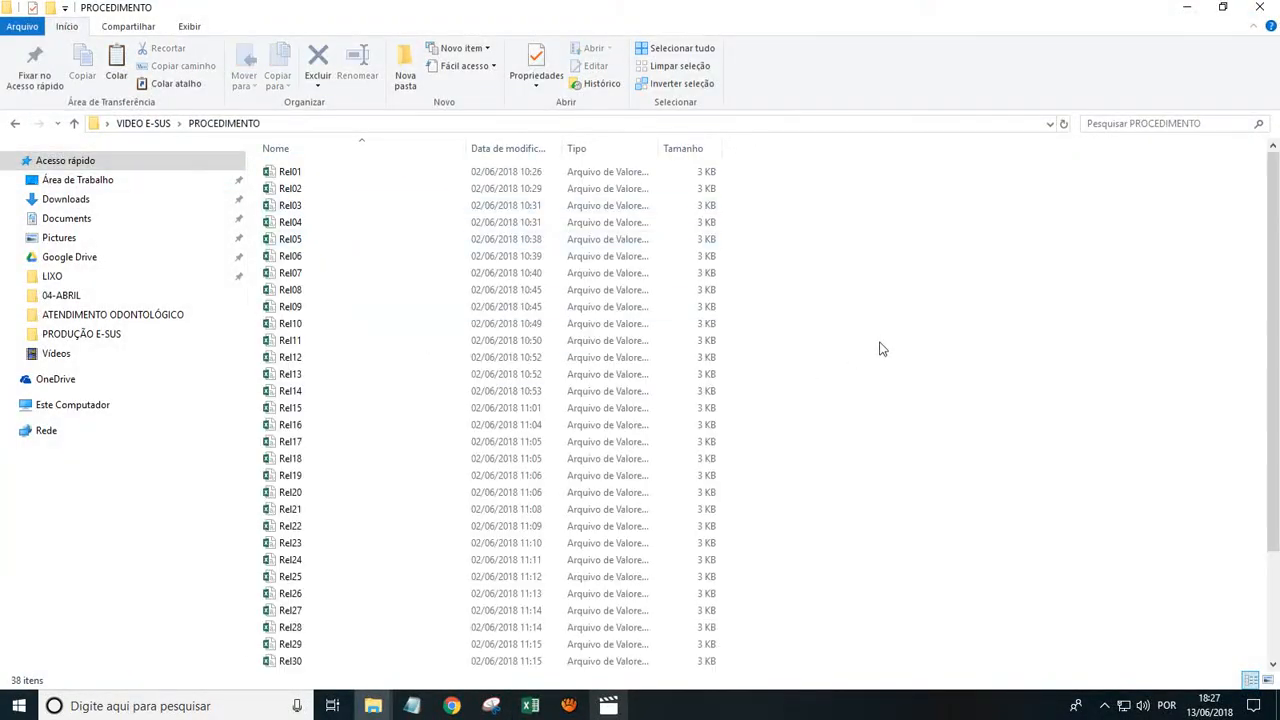
pyautogui.hotkey('ctrl', 'v')
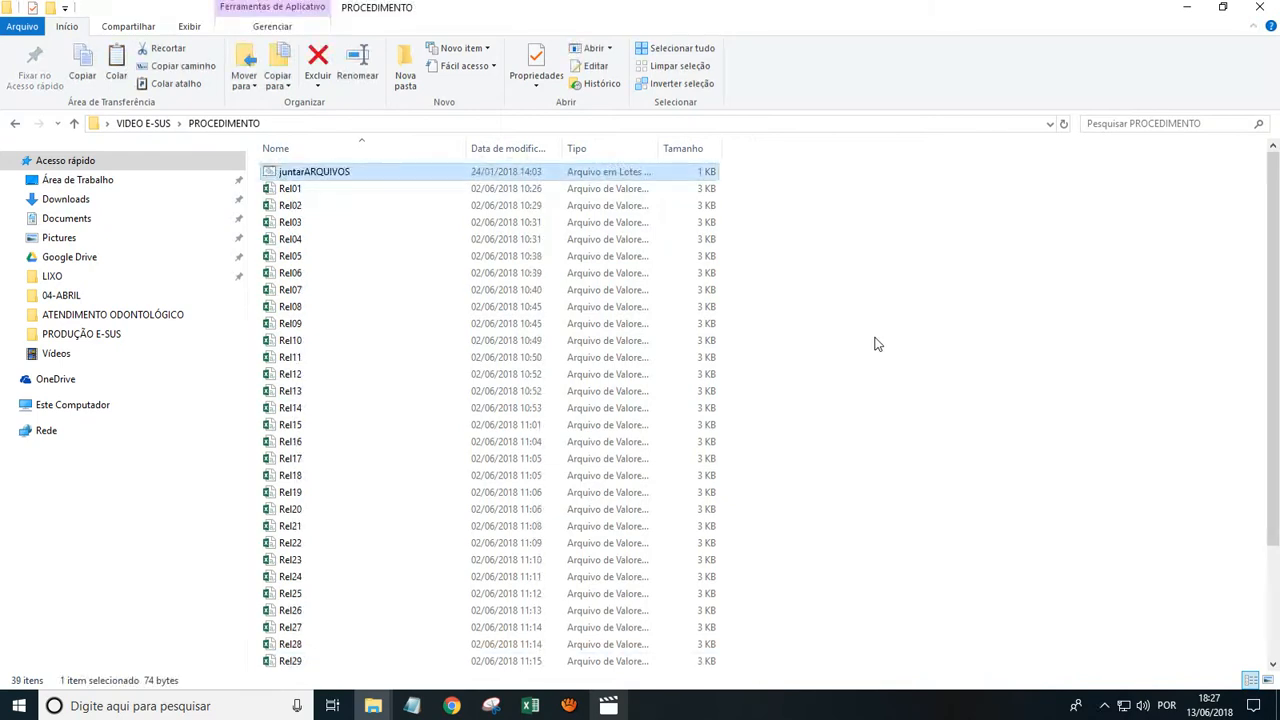
pyautogui.doubleClick(314, 173)
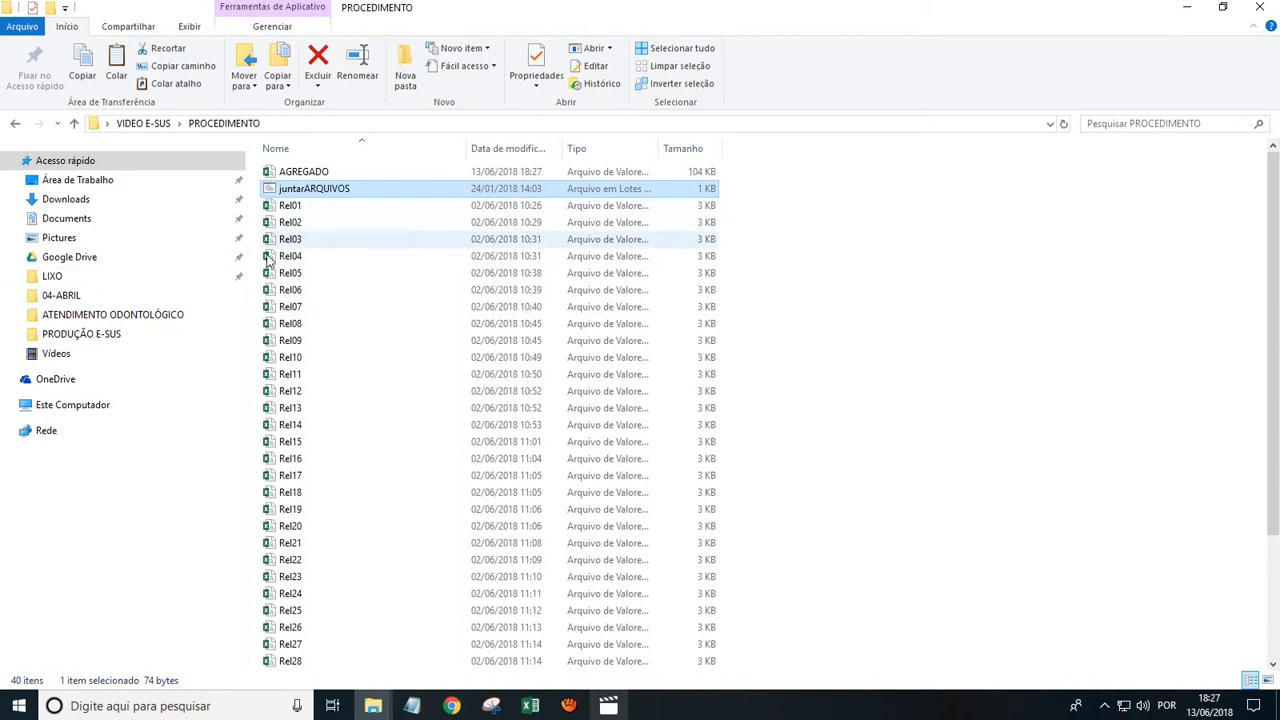
pyautogui.click(845, 292)
pyautogui.click(324, 174)
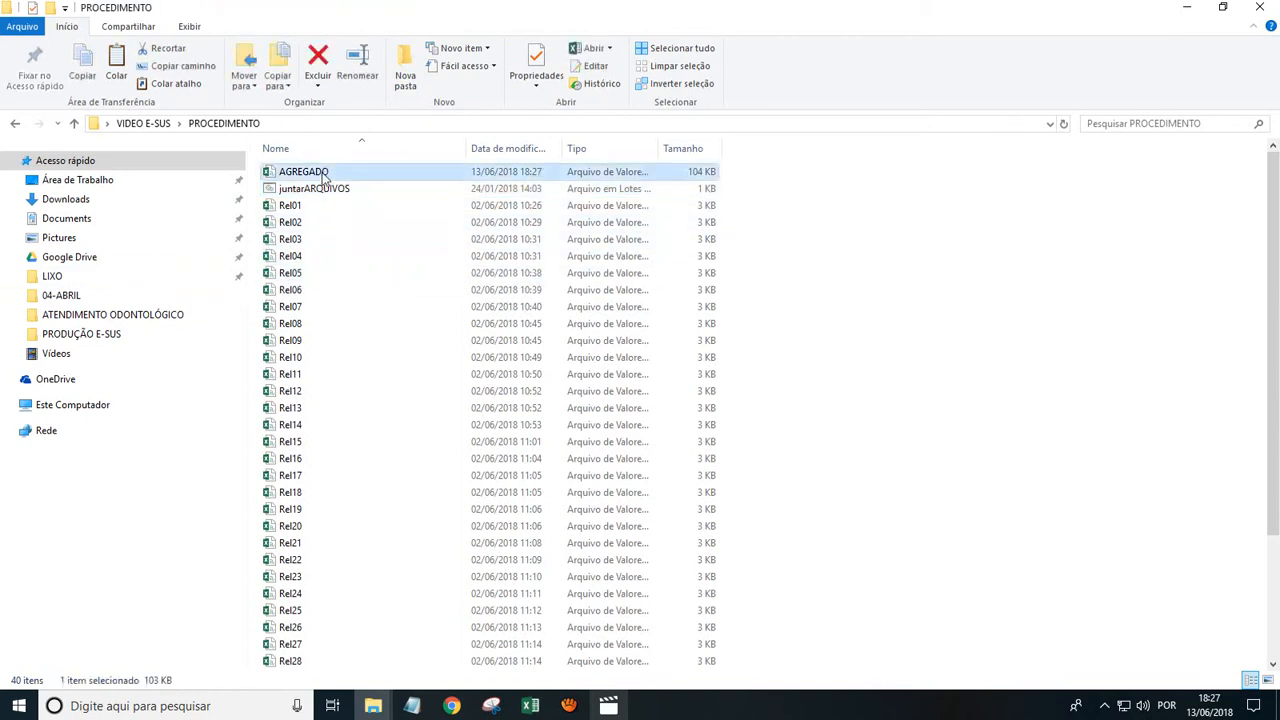
# Step: Look into the VISITA DOMICILIAR and ATENDIMENTO ODONTOLÓGICO folders and return to VIDEO E-SUS
pyautogui.click(142, 124)
pyautogui.doubleClick(306, 222)
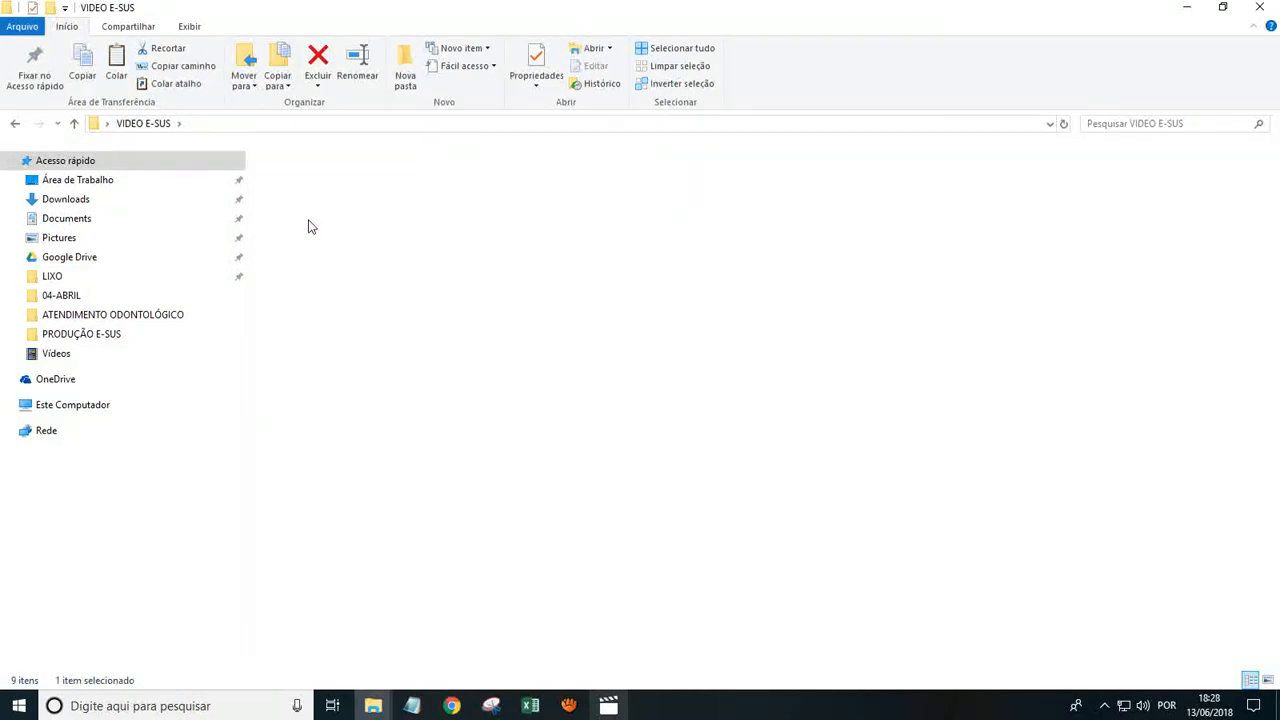
pyautogui.click(130, 124)
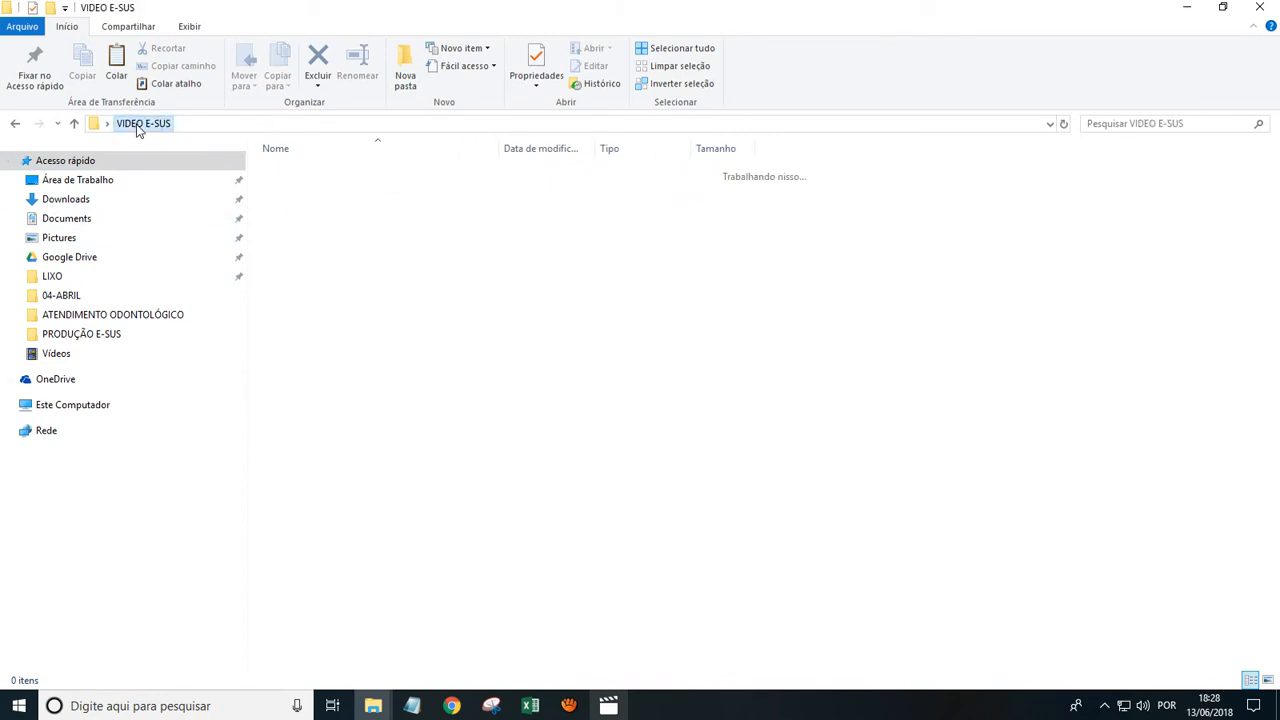
pyautogui.click(358, 374)
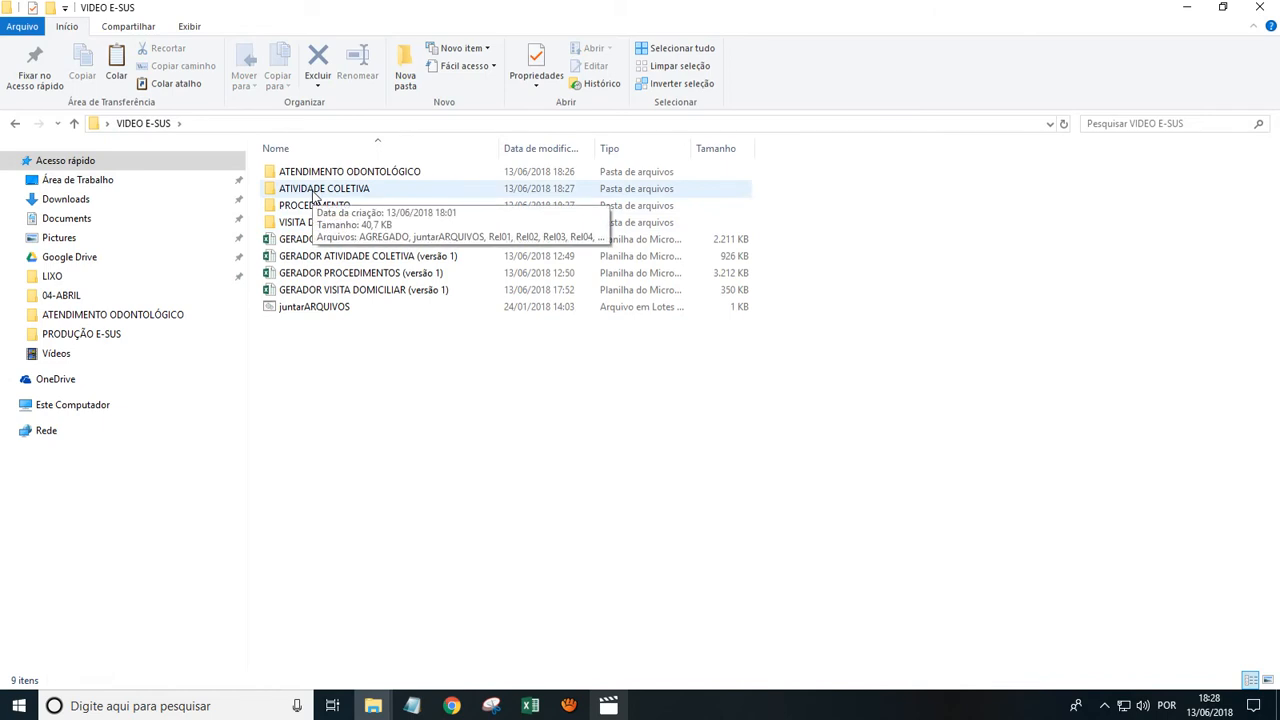
pyautogui.click(320, 176)
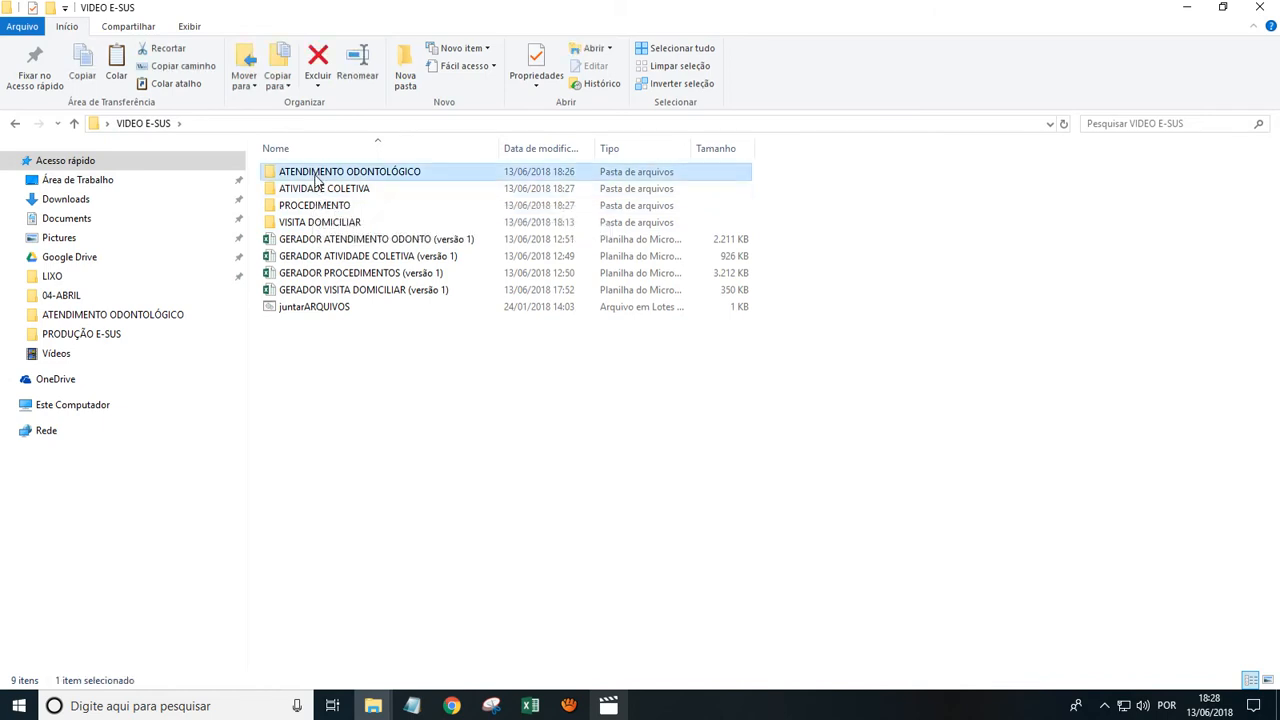
pyautogui.doubleClick(316, 188)
pyautogui.click(150, 124)
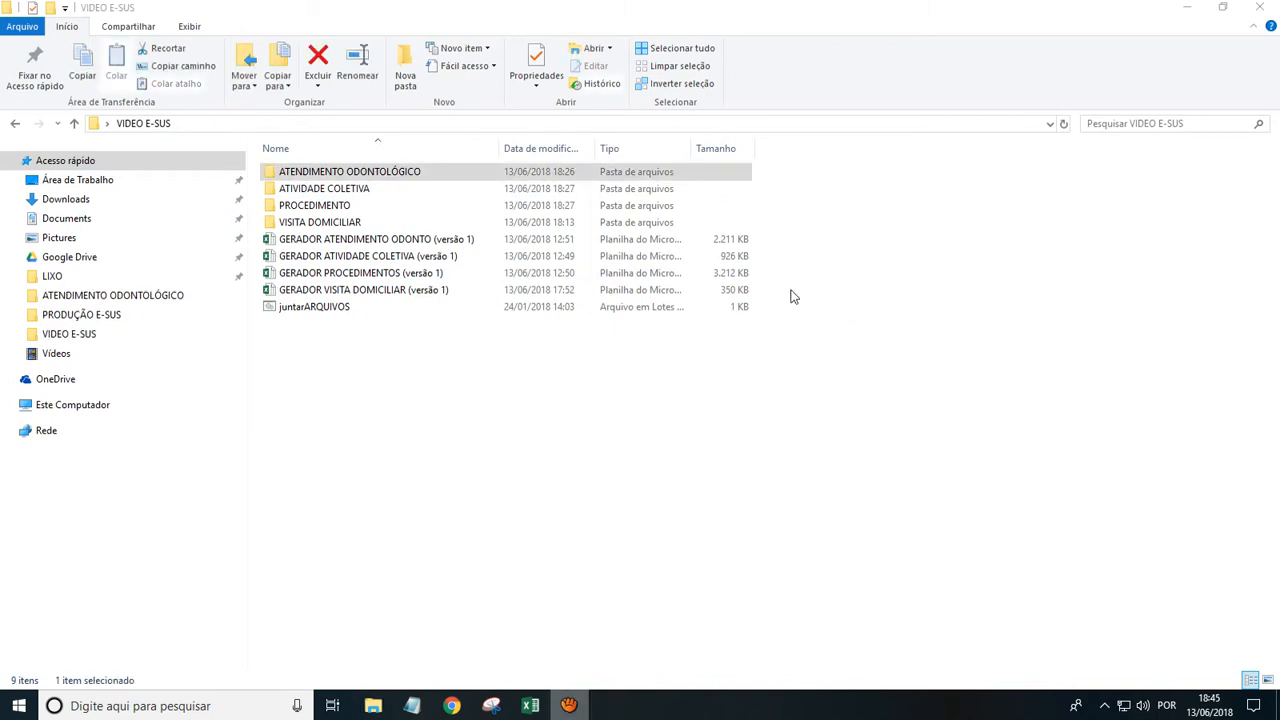
# Step: Go through the four GERADOR spreadsheets in VIDEO E-SUS one by one, from ATENDIMENTO ODONTO to VISITA DOMICILIAR
pyautogui.moveTo(792, 298); pyautogui.dragTo(265, 232)
pyautogui.click(386, 358)
pyautogui.click(366, 240)
pyautogui.click(367, 256)
pyautogui.click(360, 273)
pyautogui.click(358, 289)
pyautogui.click(381, 334)
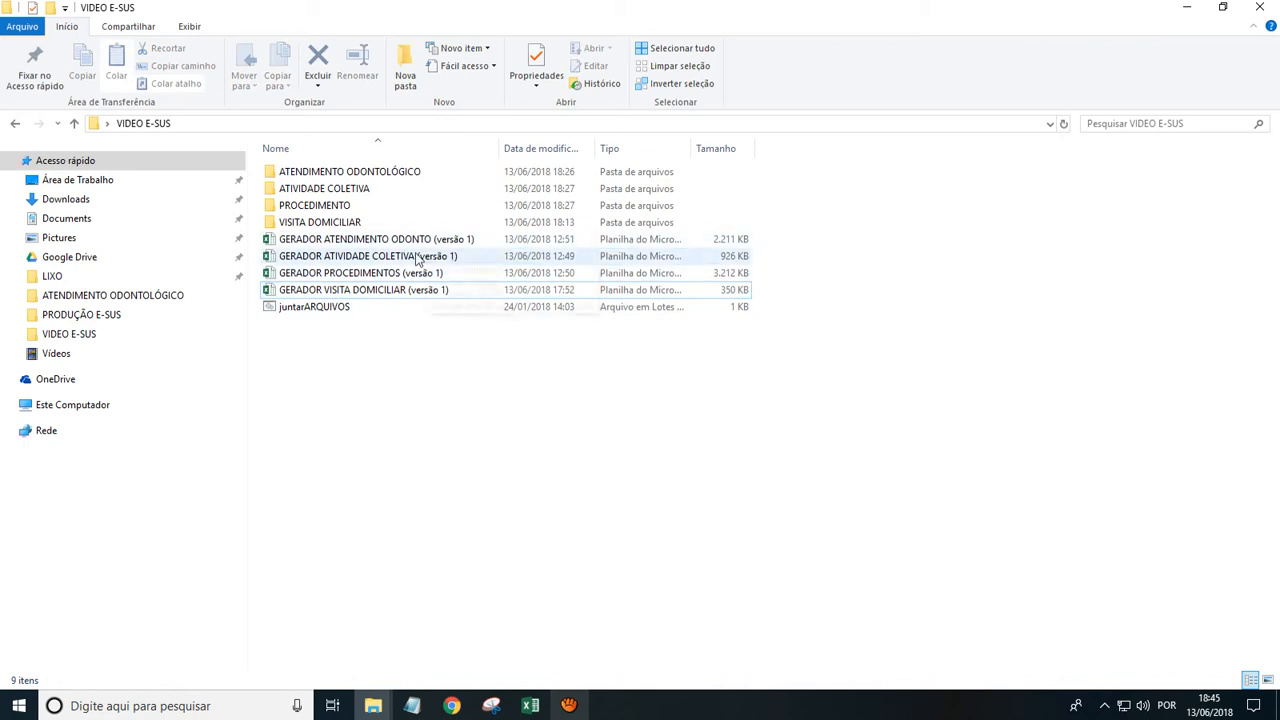
# Step: Open the GERADOR ATENDIMENTO ODONTO (versão 1) spreadsheet and select cells A2 to F2 on the Relatório de atendimento odonto sheet
pyautogui.click(327, 242)
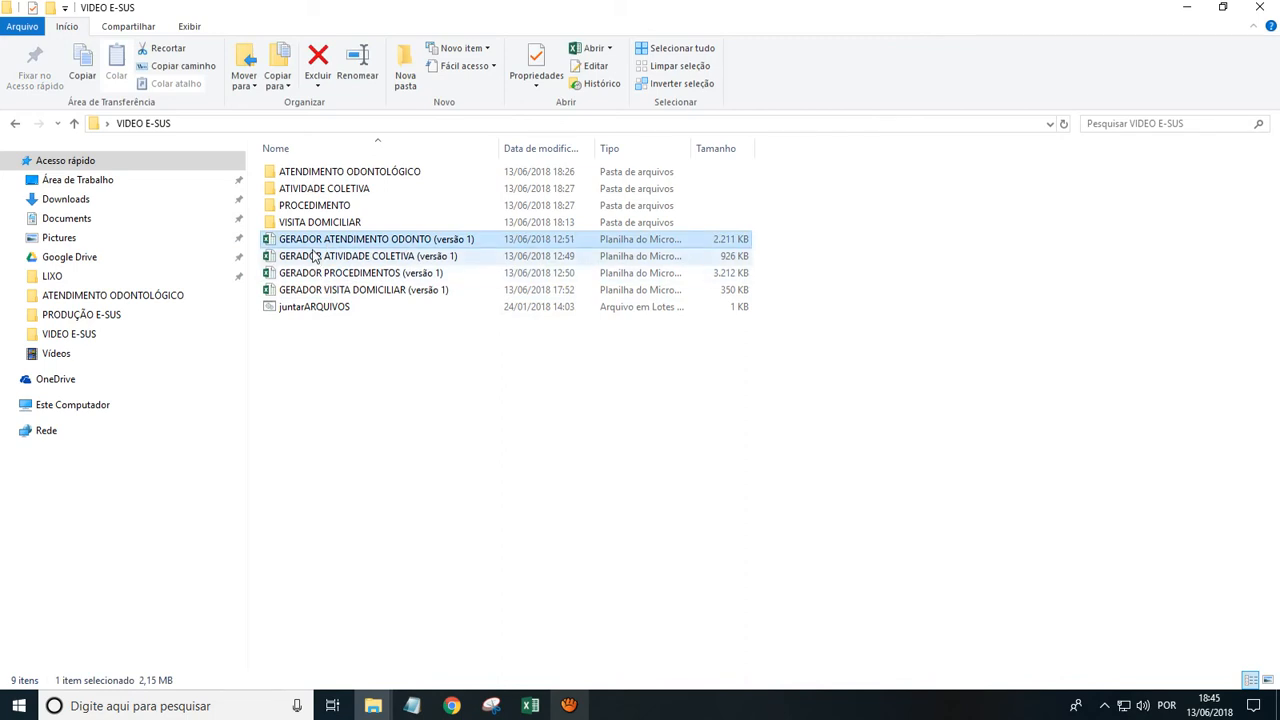
pyautogui.doubleClick(303, 243)
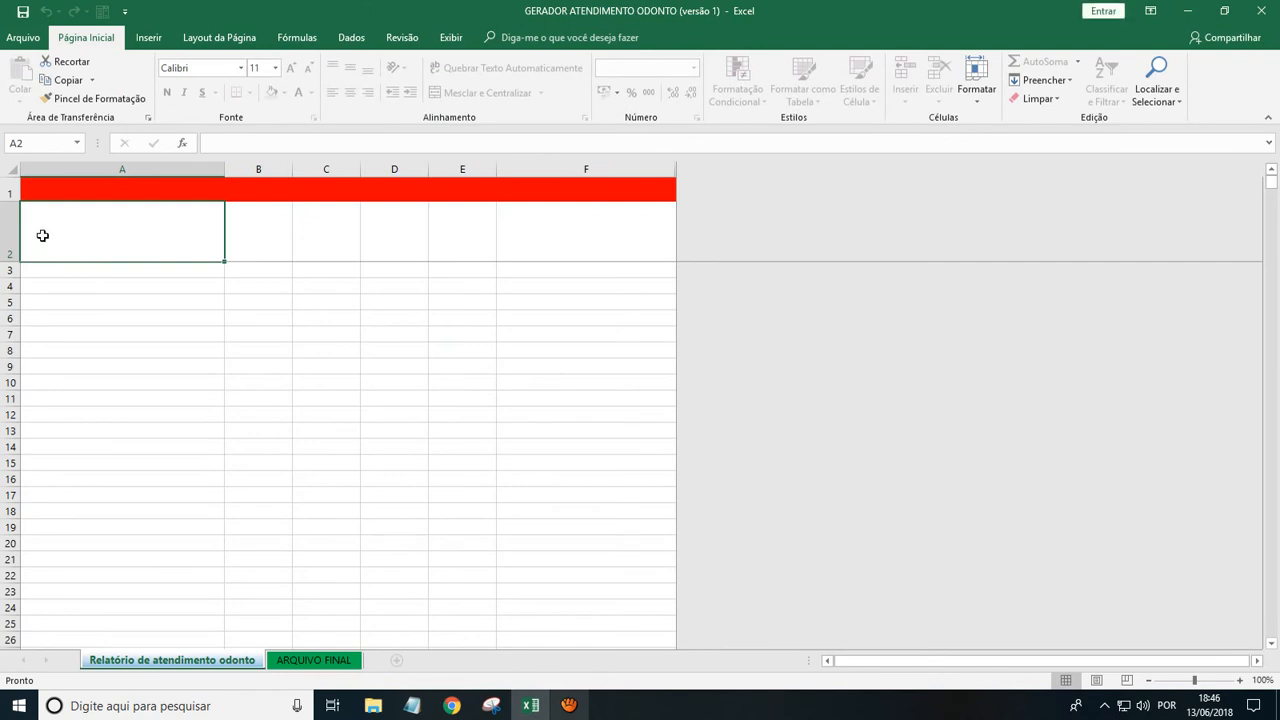
pyautogui.click(576, 228)
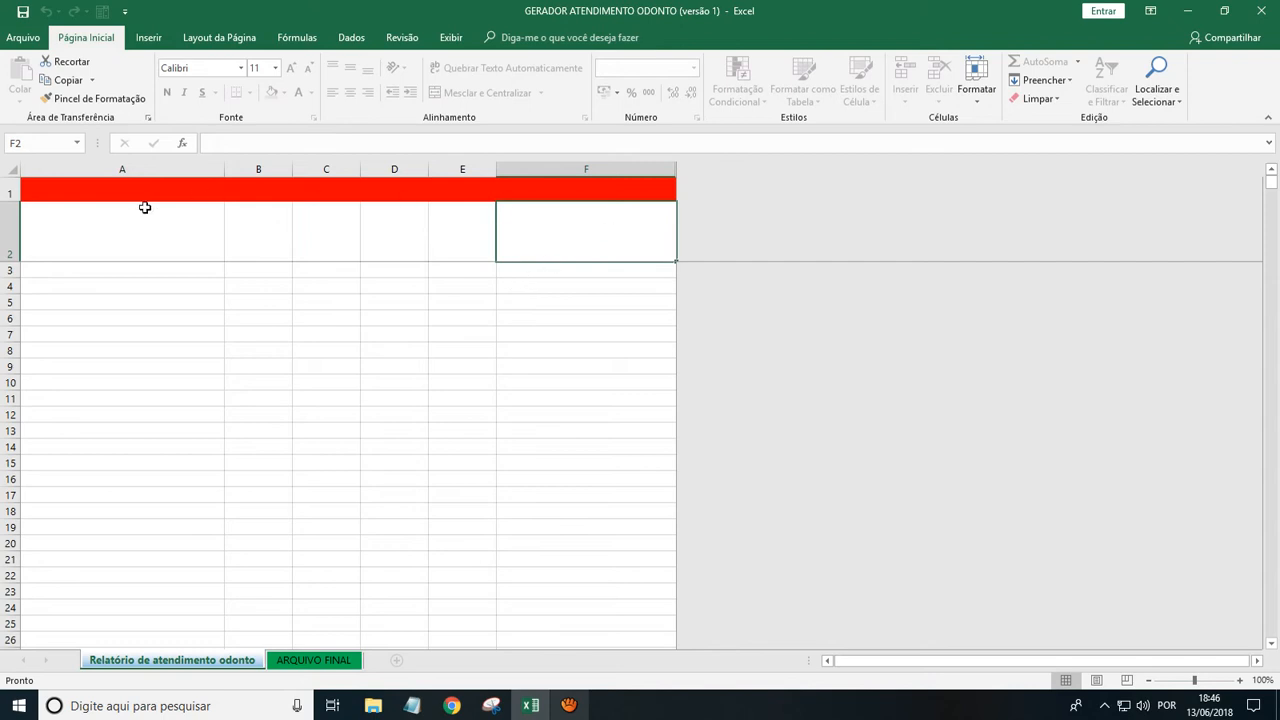
pyautogui.click(129, 239)
pyautogui.moveTo(30, 170); pyautogui.dragTo(560, 166)
pyautogui.moveTo(57, 240); pyautogui.dragTo(561, 249)
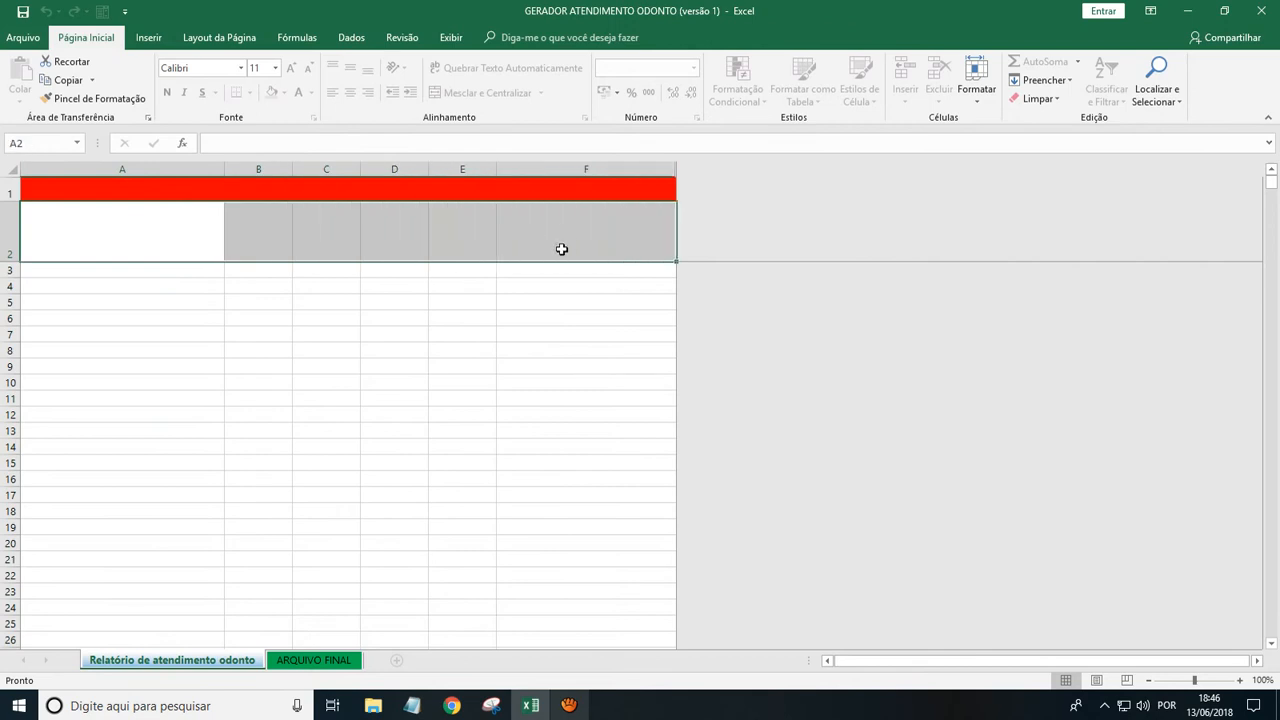
# Step: Switch to File Explorer and open the AGREGADO file from the ATENDIMENTO ODONTOLÓGICO folder
pyautogui.click(550, 331)
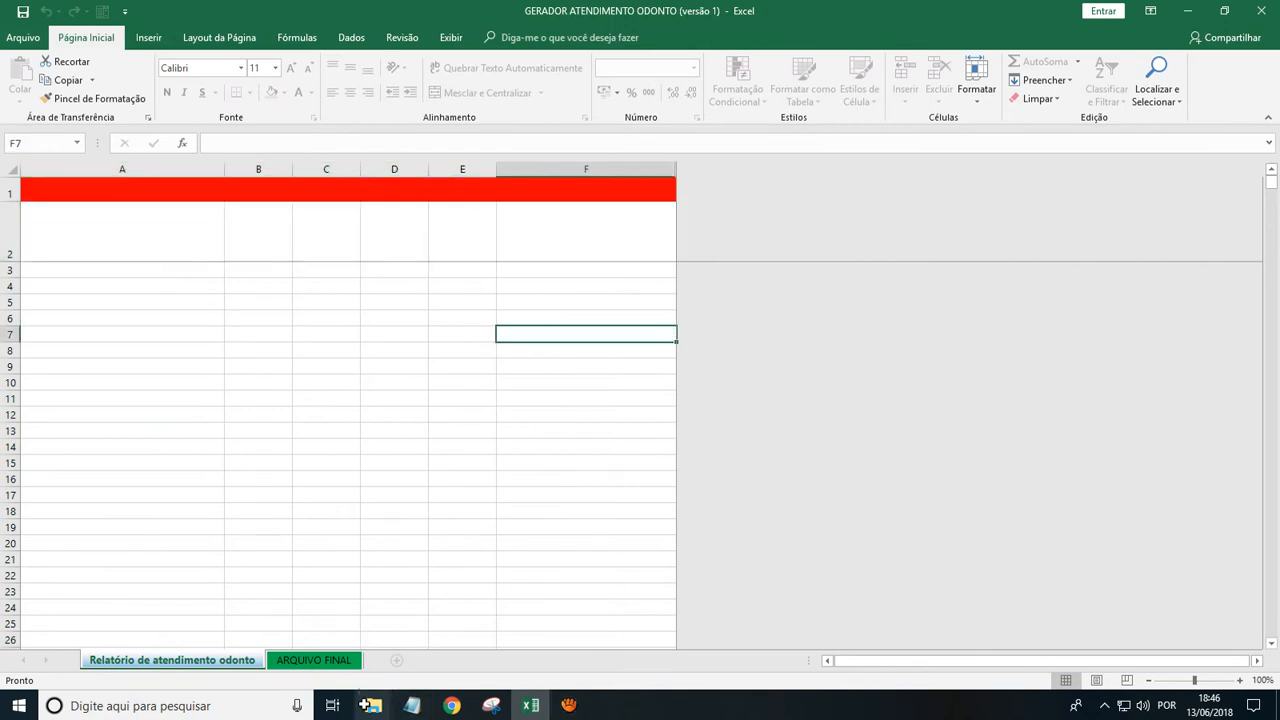
pyautogui.moveTo(373, 708)
pyautogui.click(444, 618)
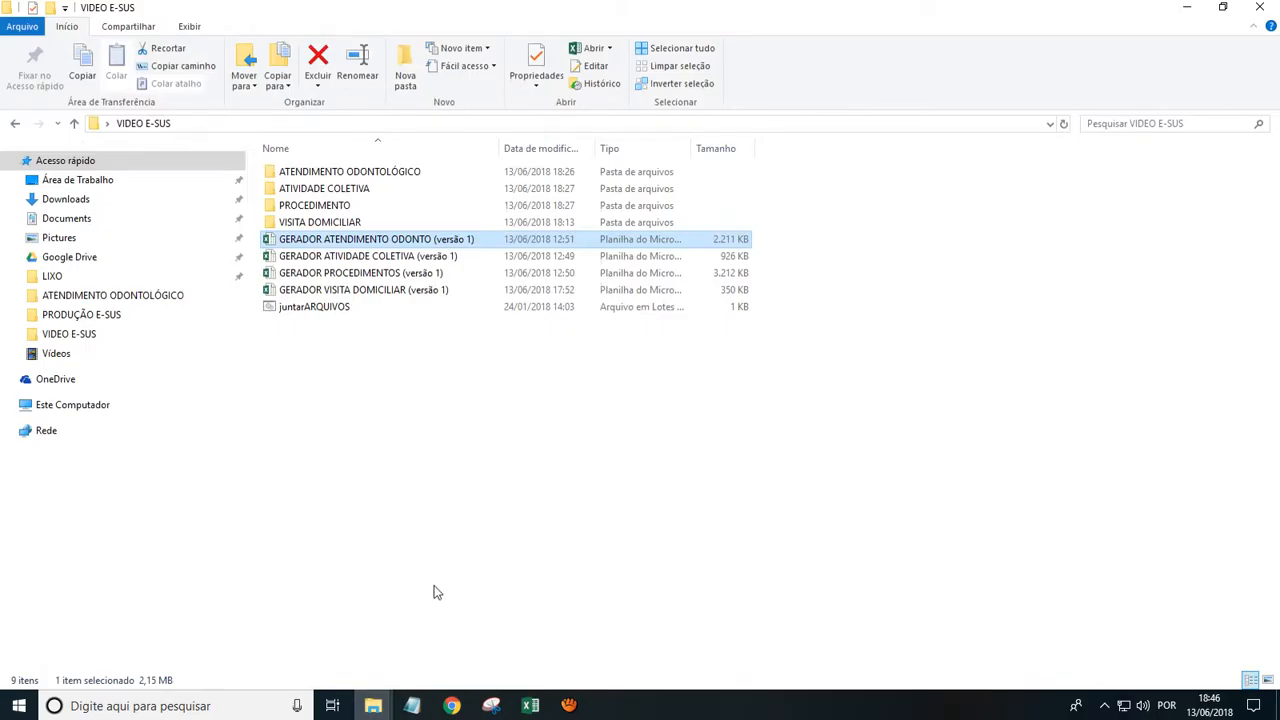
pyautogui.doubleClick(336, 174)
pyautogui.click(305, 174)
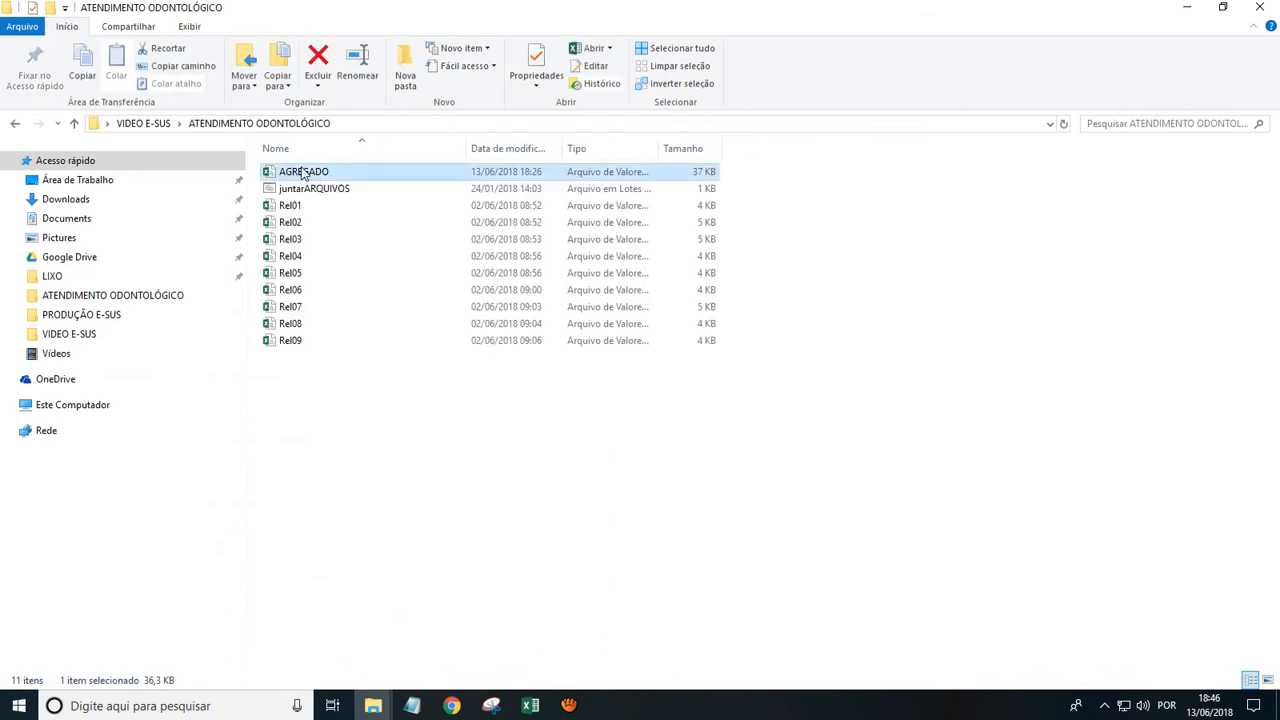
pyautogui.doubleClick(303, 174)
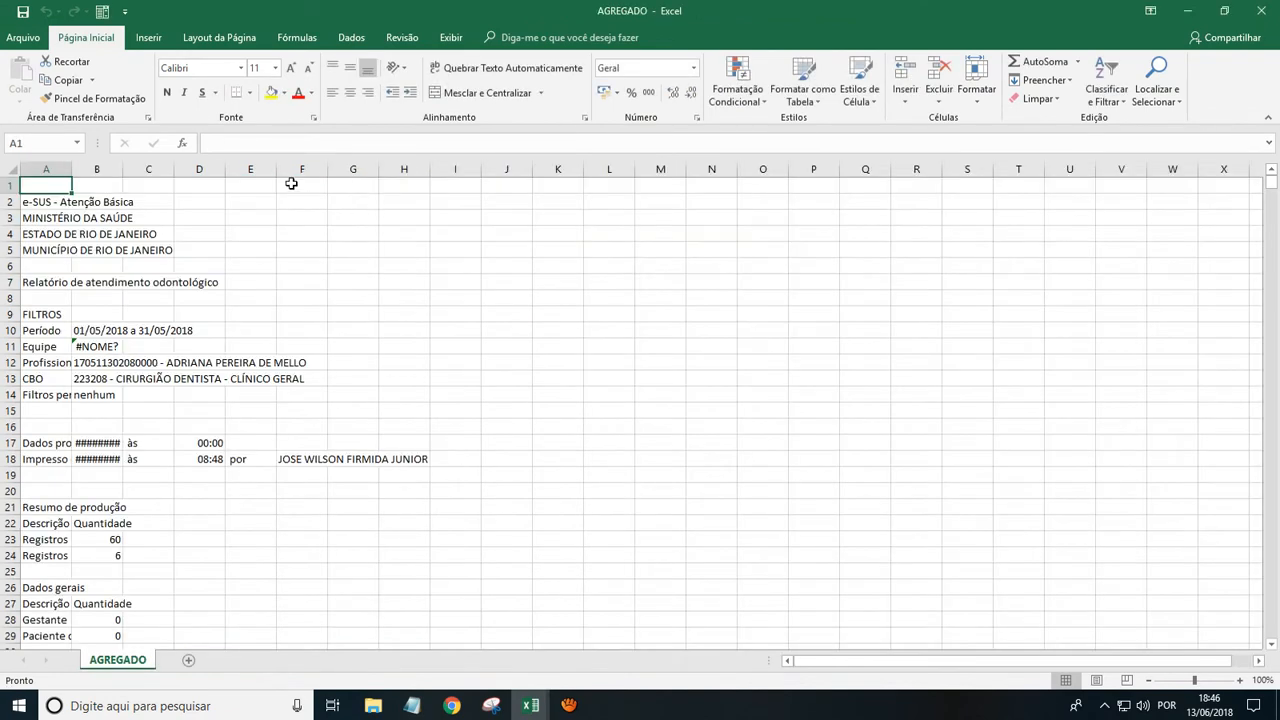
# Step: Copy the AGREGADO report data from cell A2 through F1607, leaving out the empty first row
pyautogui.moveTo(46, 169); pyautogui.dragTo(323, 177)
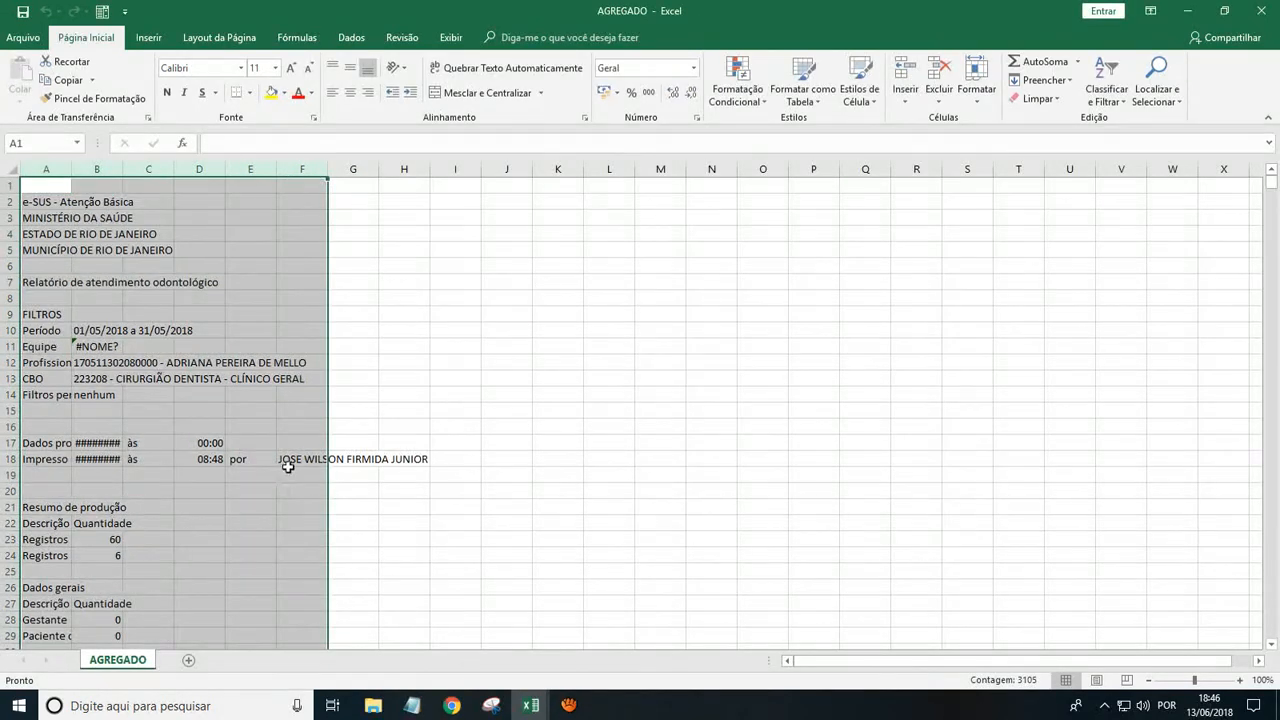
pyautogui.click(290, 460)
pyautogui.moveTo(28, 203); pyautogui.dragTo(308, 206)
pyautogui.moveTo(1272, 195); pyautogui.dragTo(1276, 650)
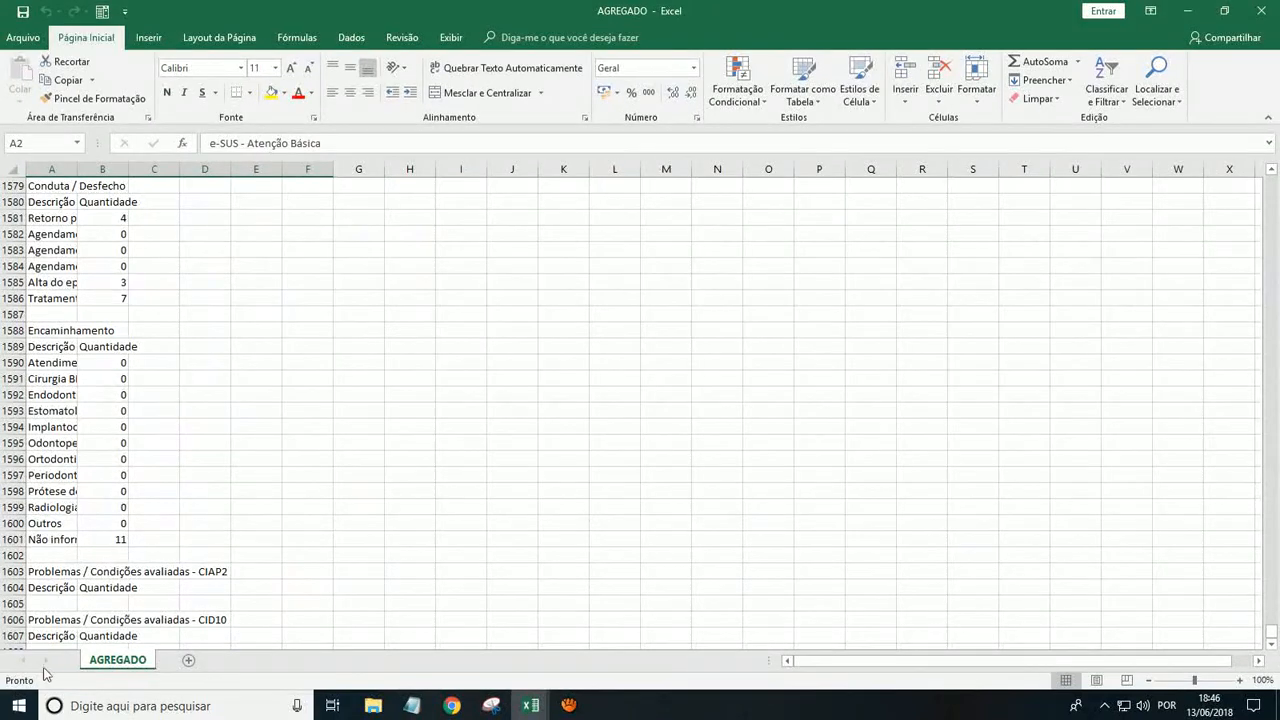
pyautogui.keyDown('shift'); pyautogui.click(293, 647); pyautogui.keyUp('shift')
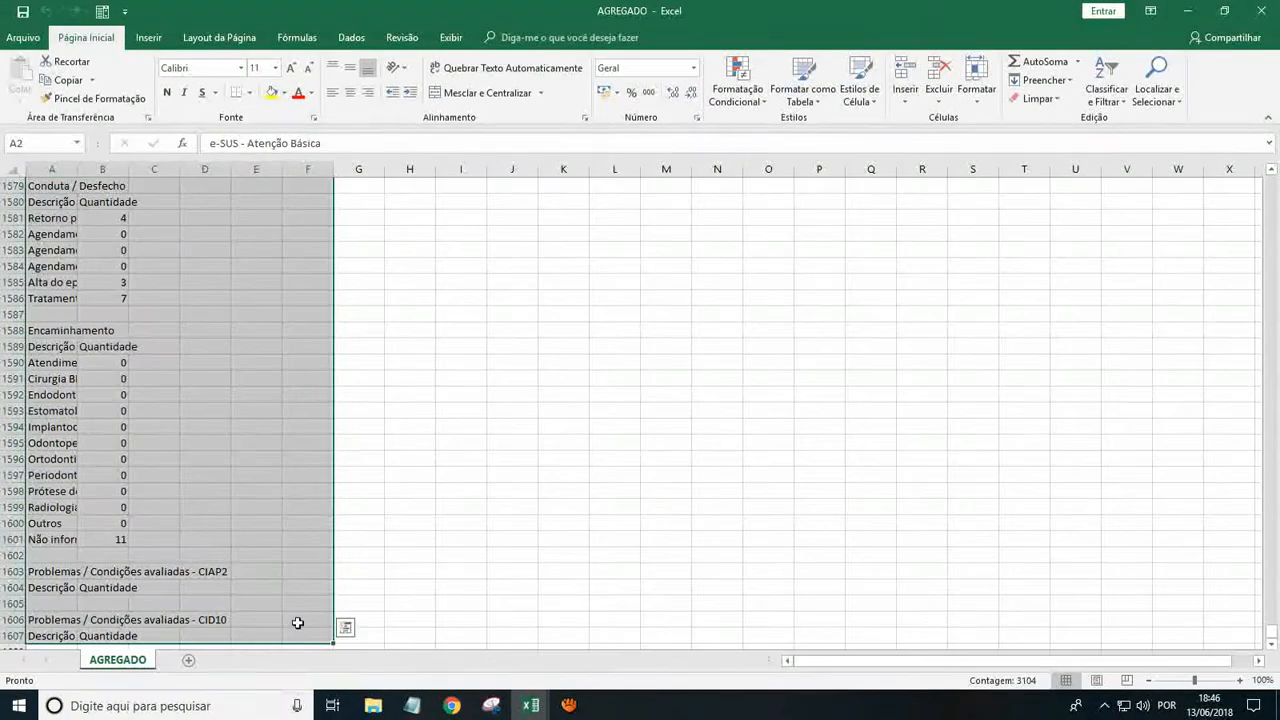
pyautogui.rightClick(164, 410)
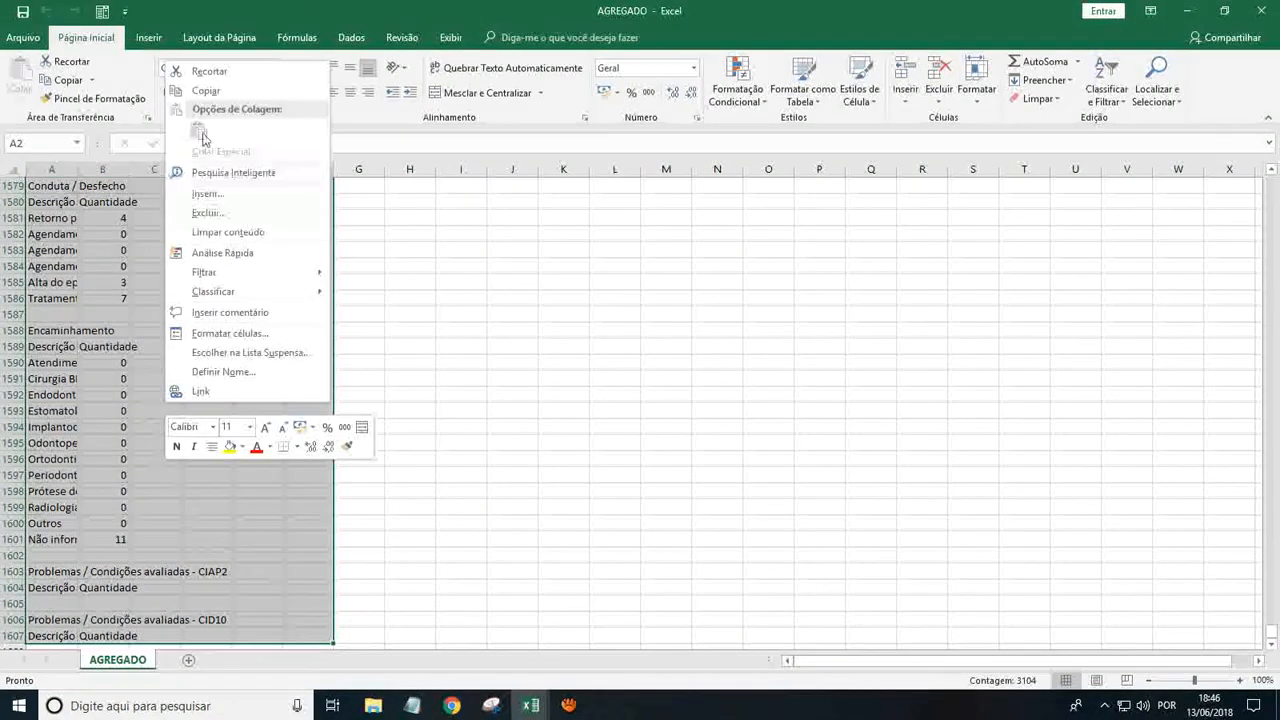
pyautogui.click(207, 91)
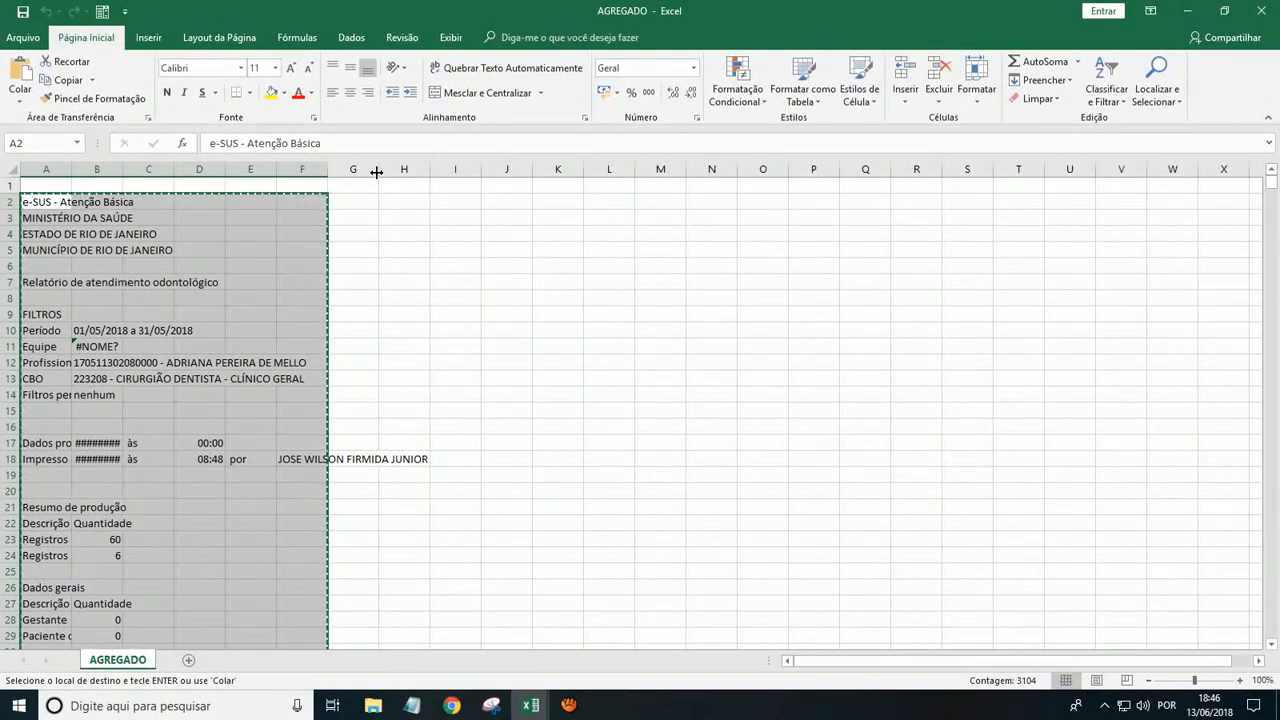
pyautogui.moveTo(33, 201); pyautogui.dragTo(313, 318)
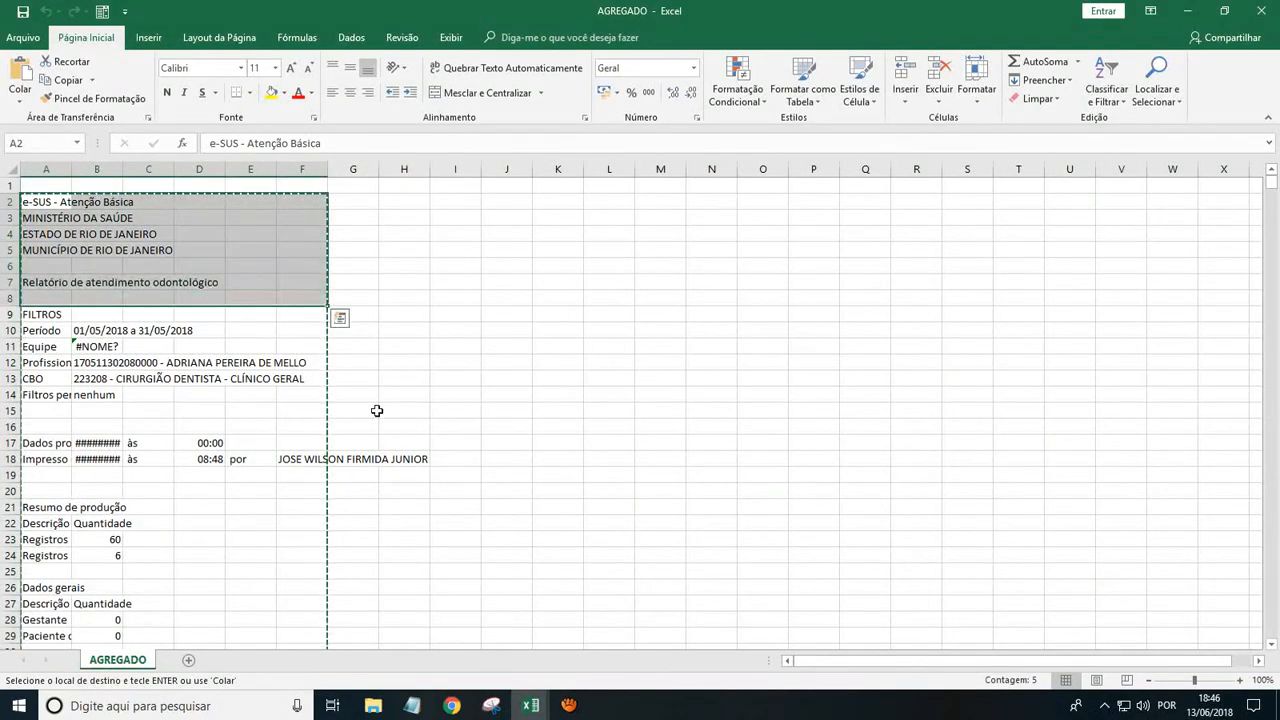
pyautogui.click(250, 394)
# Step: Paste the copied data as values (Valores) into cell A2 of Relatório de atendimento odonto in the GERADOR ATENDIMENTO ODONTO workbook
pyautogui.moveTo(527, 690)
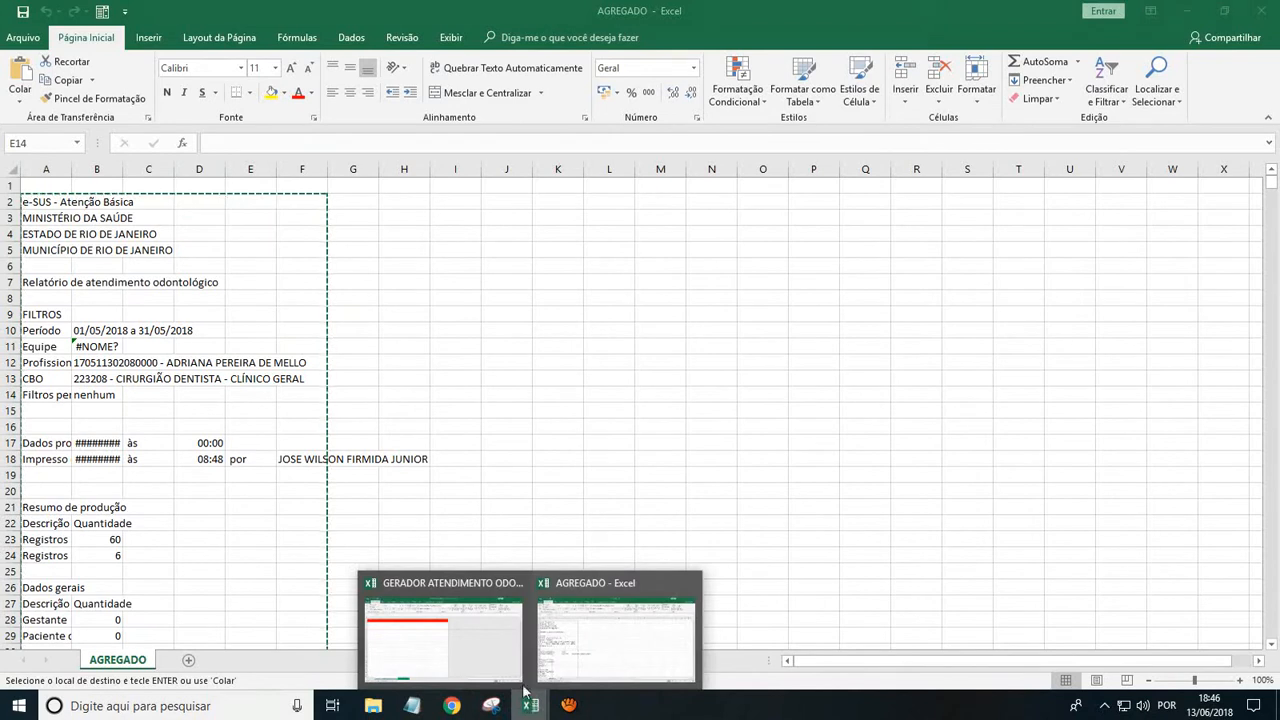
pyautogui.click(474, 645)
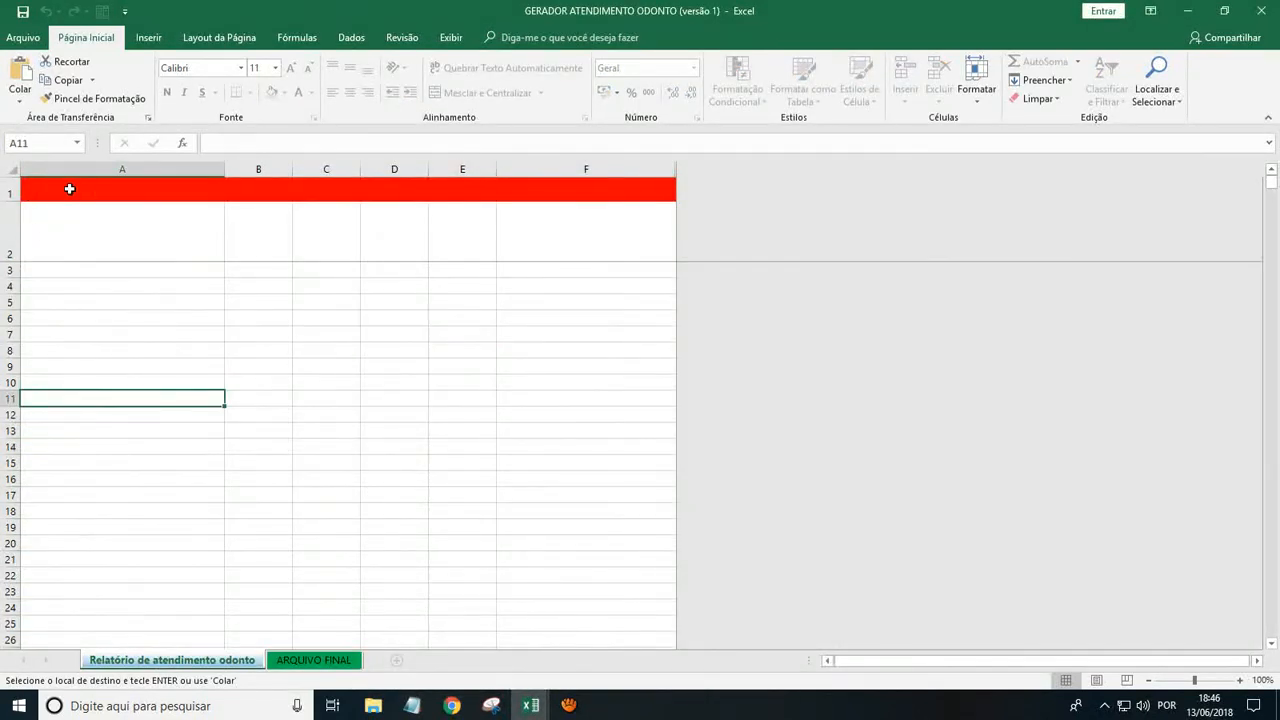
pyautogui.click(50, 192)
pyautogui.click(80, 246)
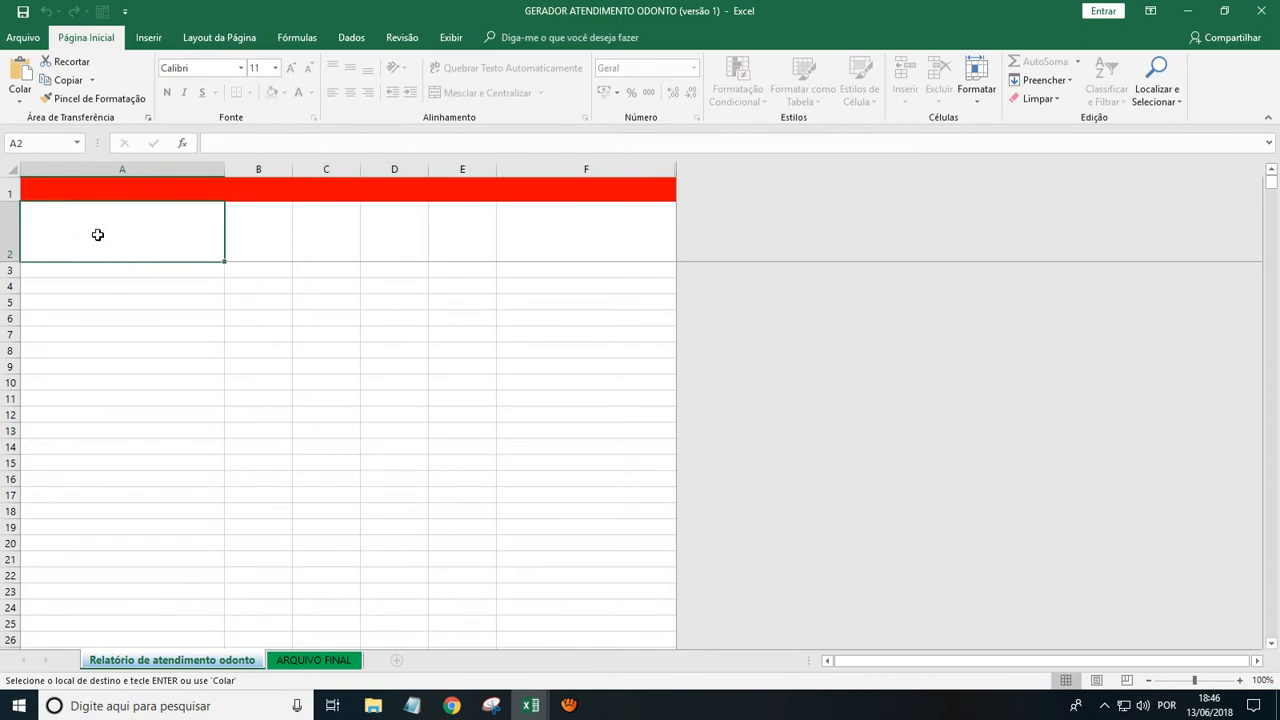
pyautogui.rightClick(98, 230)
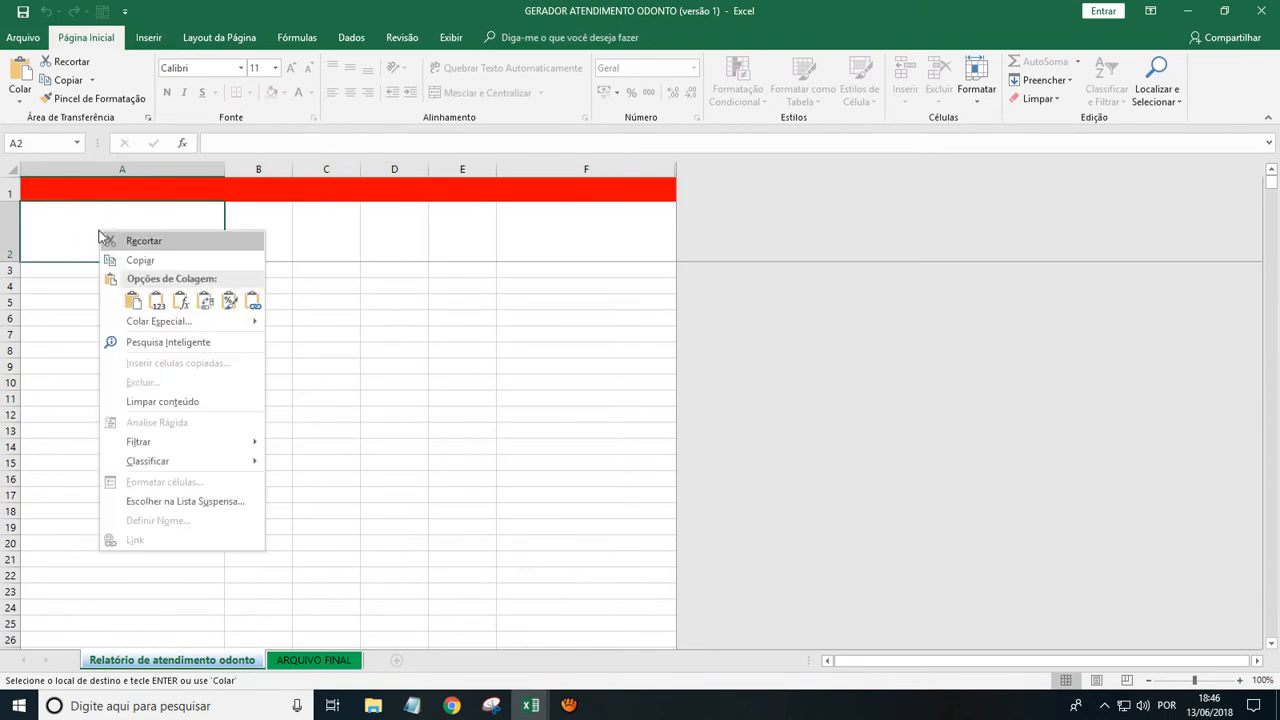
pyautogui.click(151, 322)
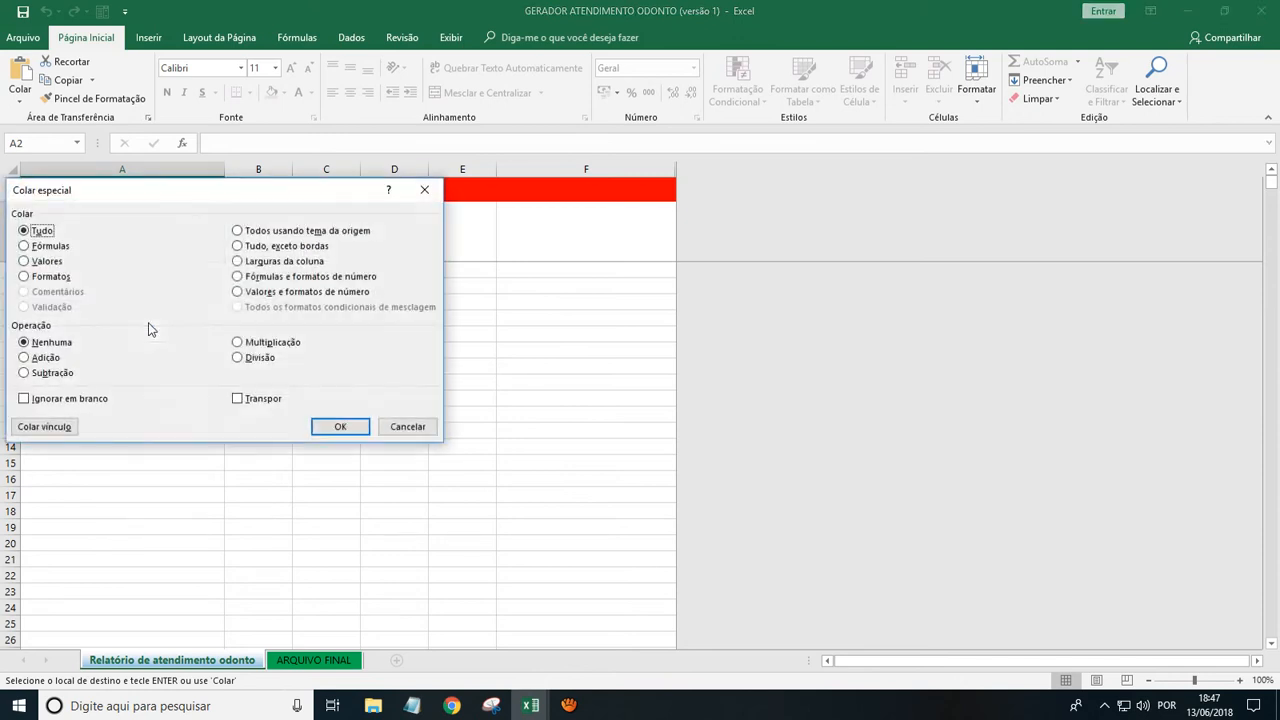
pyautogui.click(30, 262)
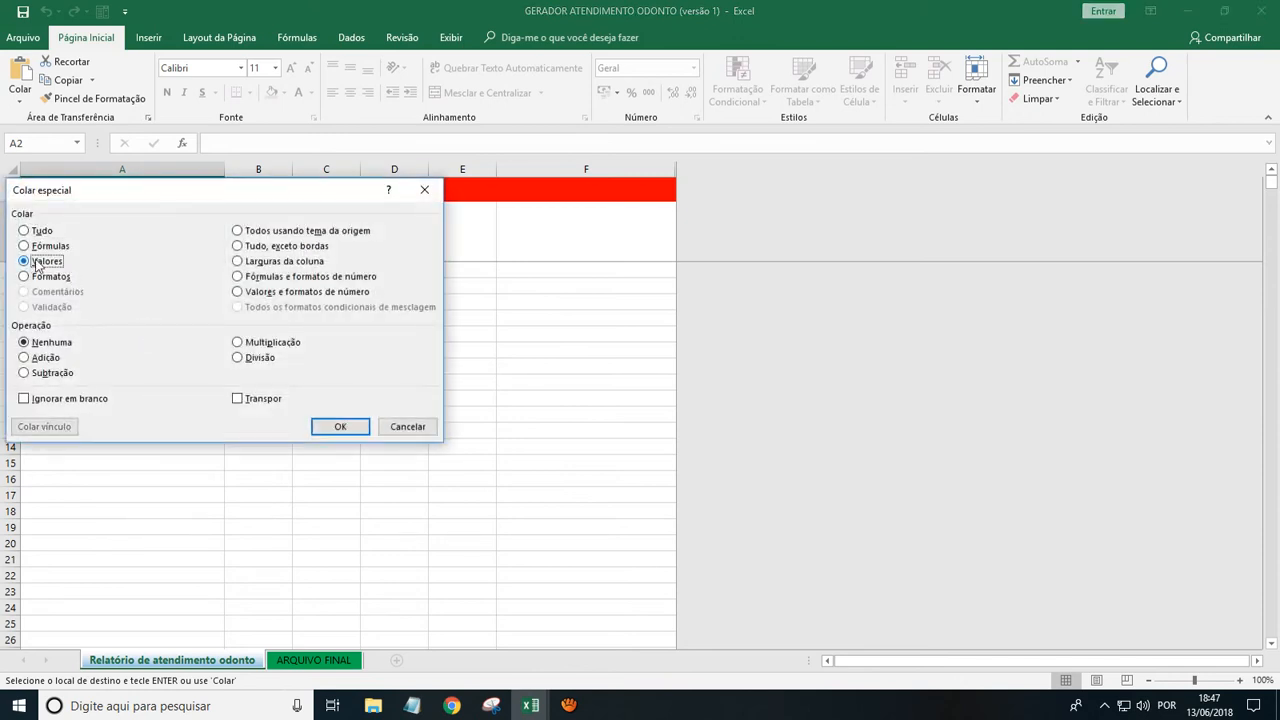
pyautogui.click(340, 427)
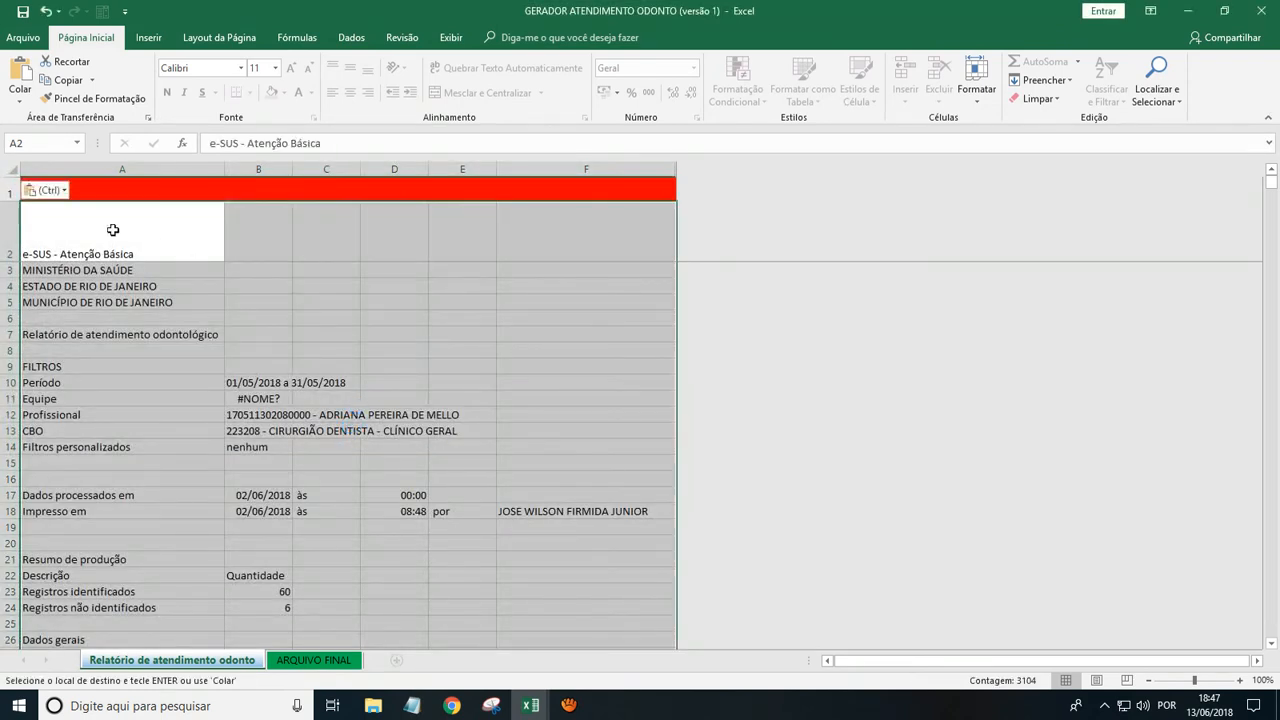
# Step: Look over the pasted report's opening rows across columns A to F
pyautogui.click(239, 275)
pyautogui.click(305, 247)
pyautogui.click(378, 273)
pyautogui.click(446, 249)
pyautogui.click(509, 271)
pyautogui.click(466, 243)
pyautogui.click(380, 274)
pyautogui.click(326, 243)
pyautogui.click(217, 333)
pyautogui.click(216, 351)
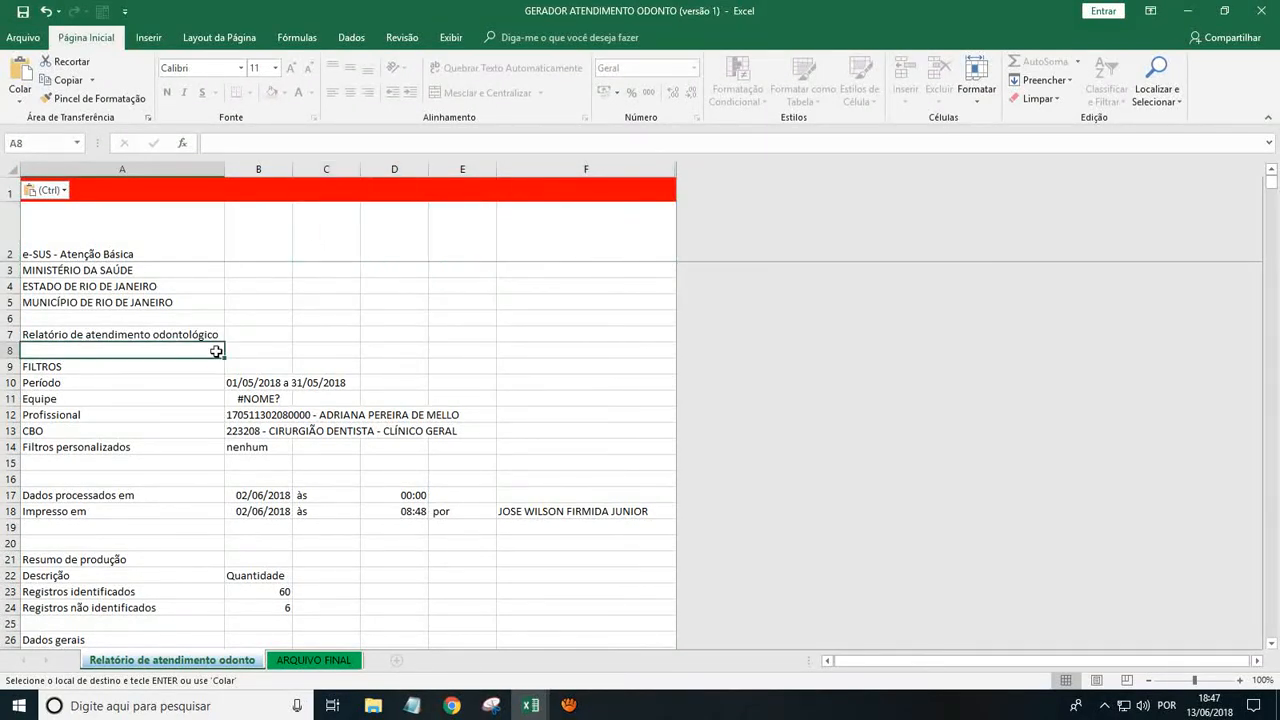
# Step: Enter 2296527 as the CNES in cell B2 of the ARQUIVO FINAL sheet
pyautogui.click(315, 661)
pyautogui.click(110, 334)
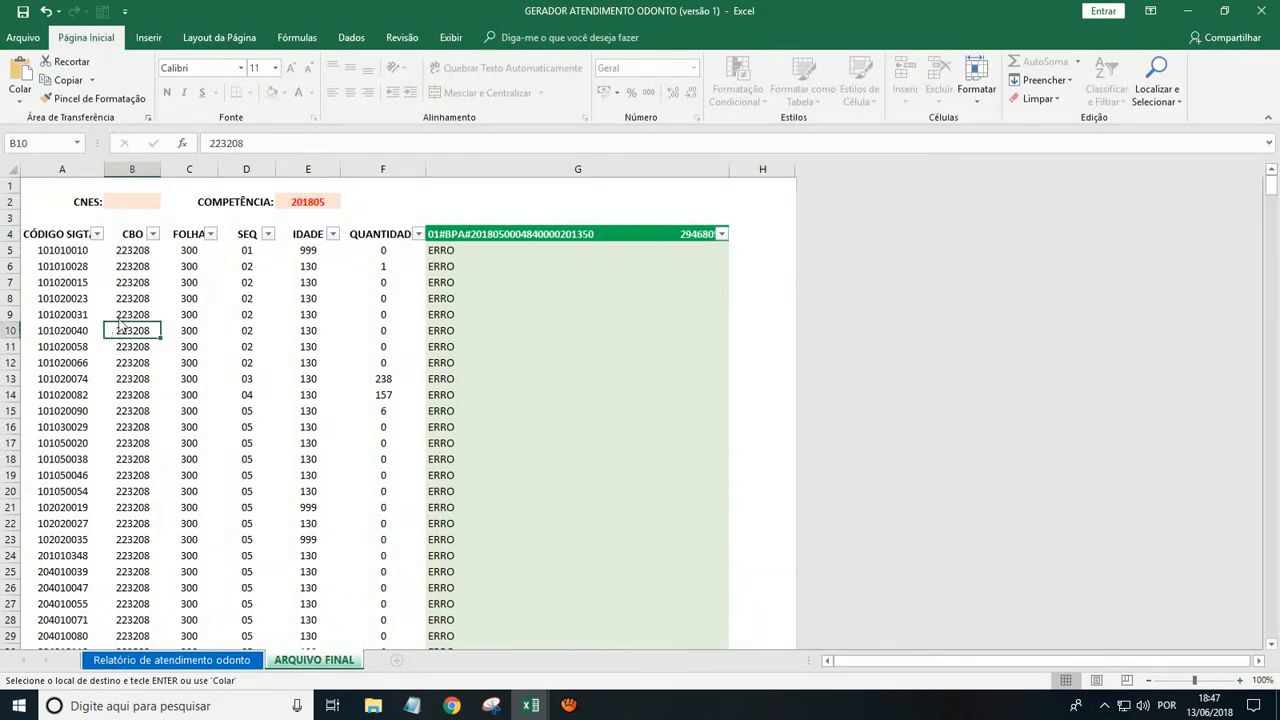
pyautogui.click(116, 200)
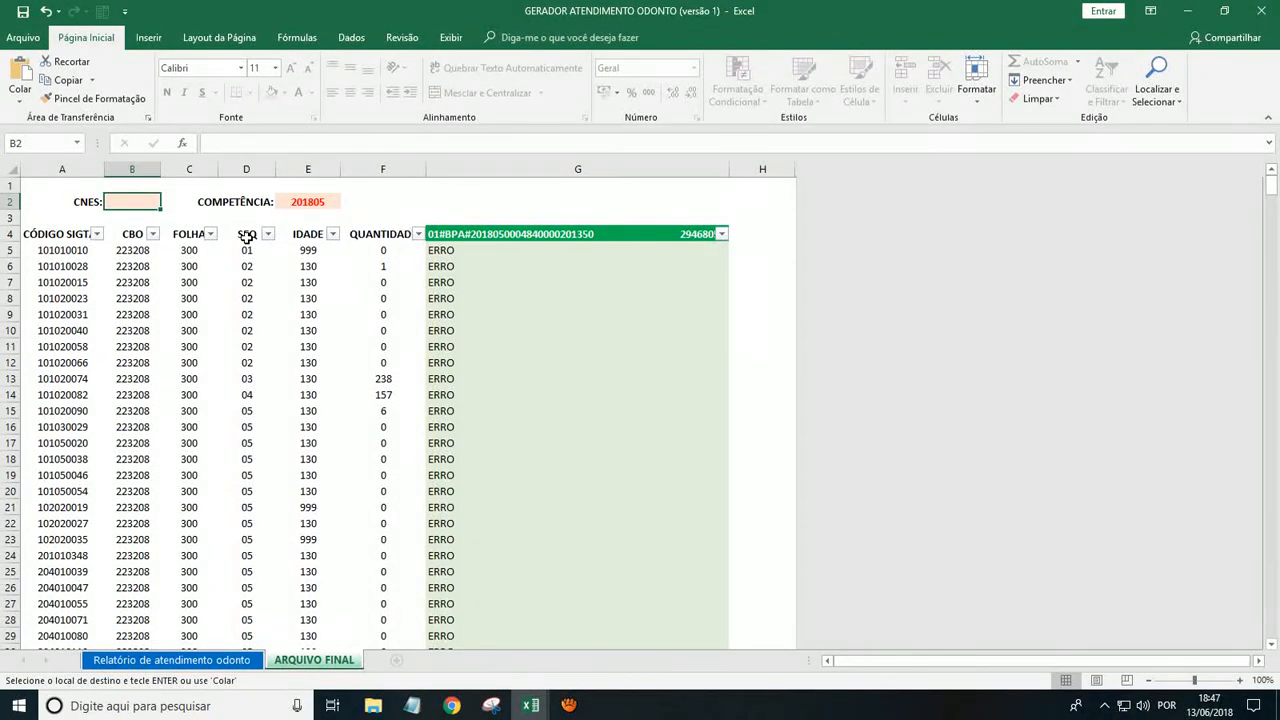
pyautogui.write('2296527')
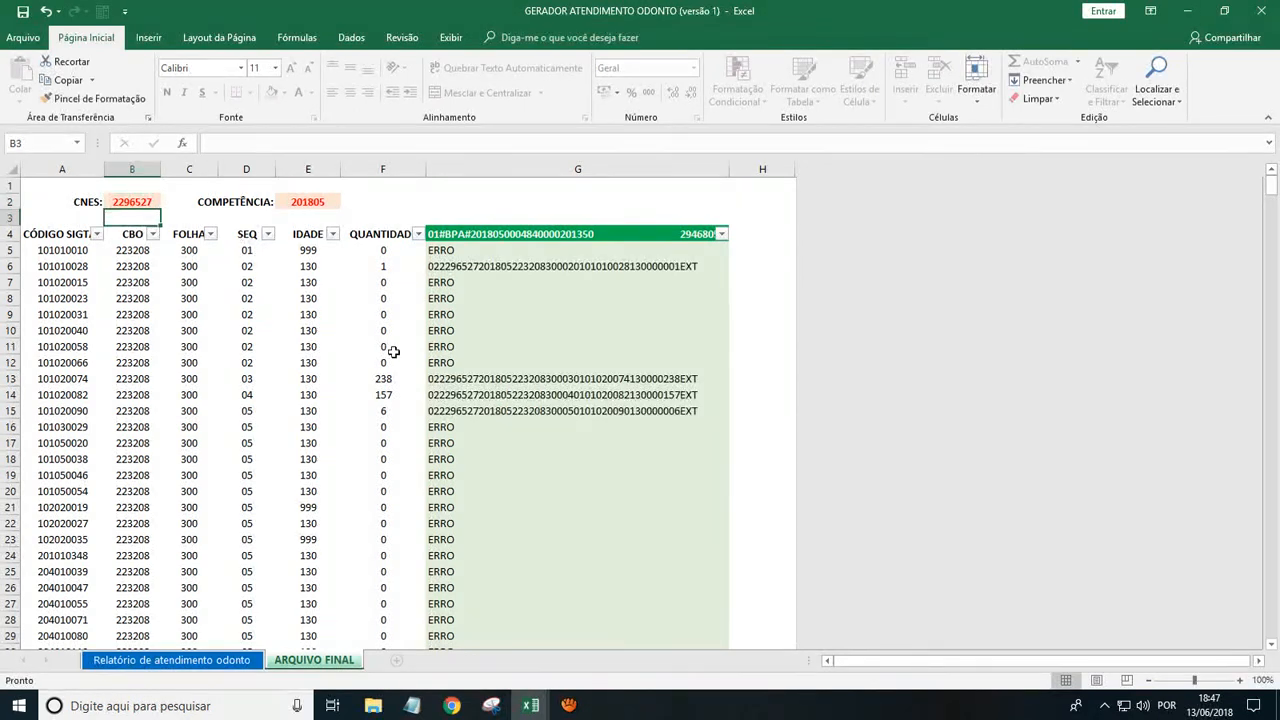
# Step: Check the COMPETÊNCIA formula in E2 against the Período dates on the Relatório de atendimento odonto sheet
pyautogui.click(308, 202)
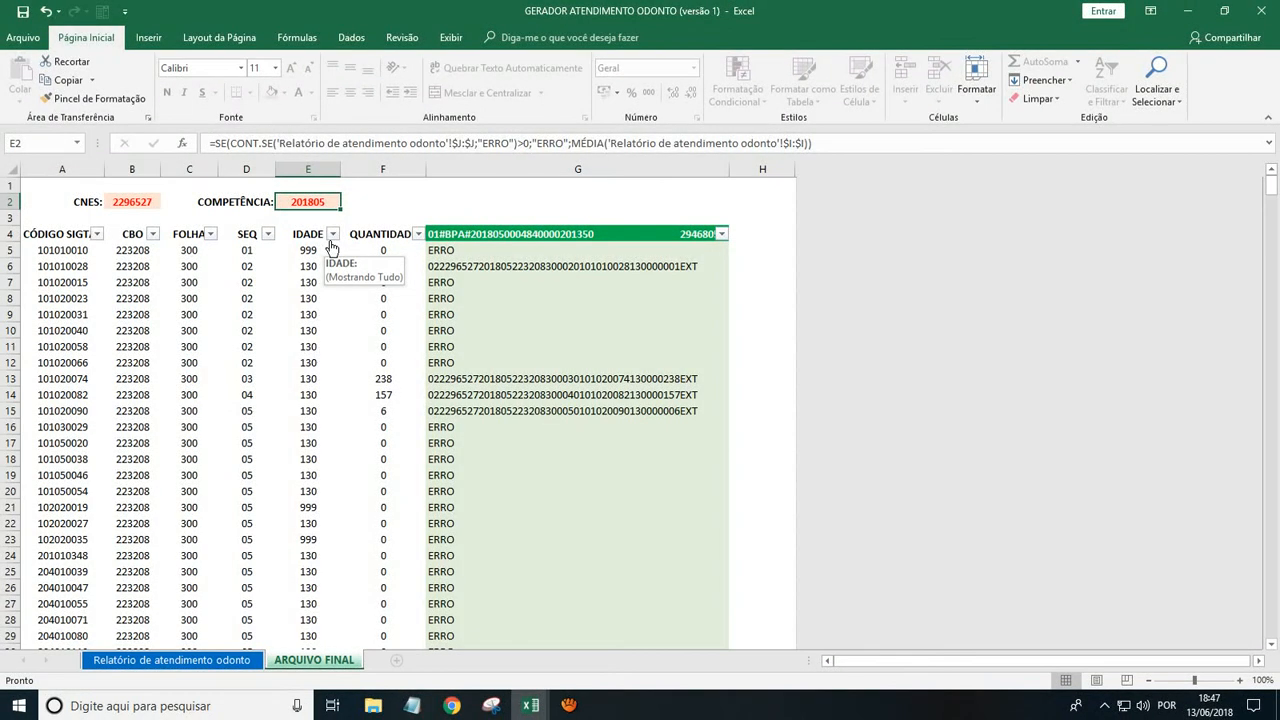
pyautogui.click(220, 660)
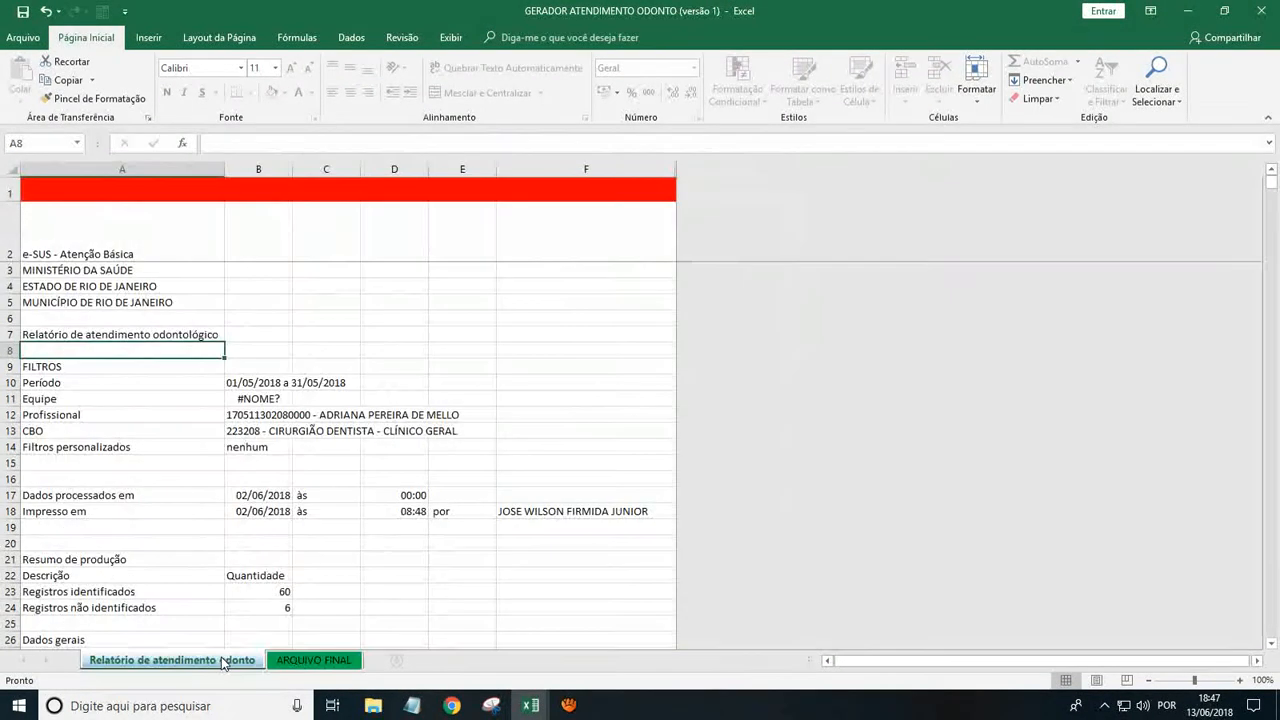
pyautogui.press('Down')
pyautogui.press('Down')
pyautogui.press('Down')
pyautogui.press('Down')
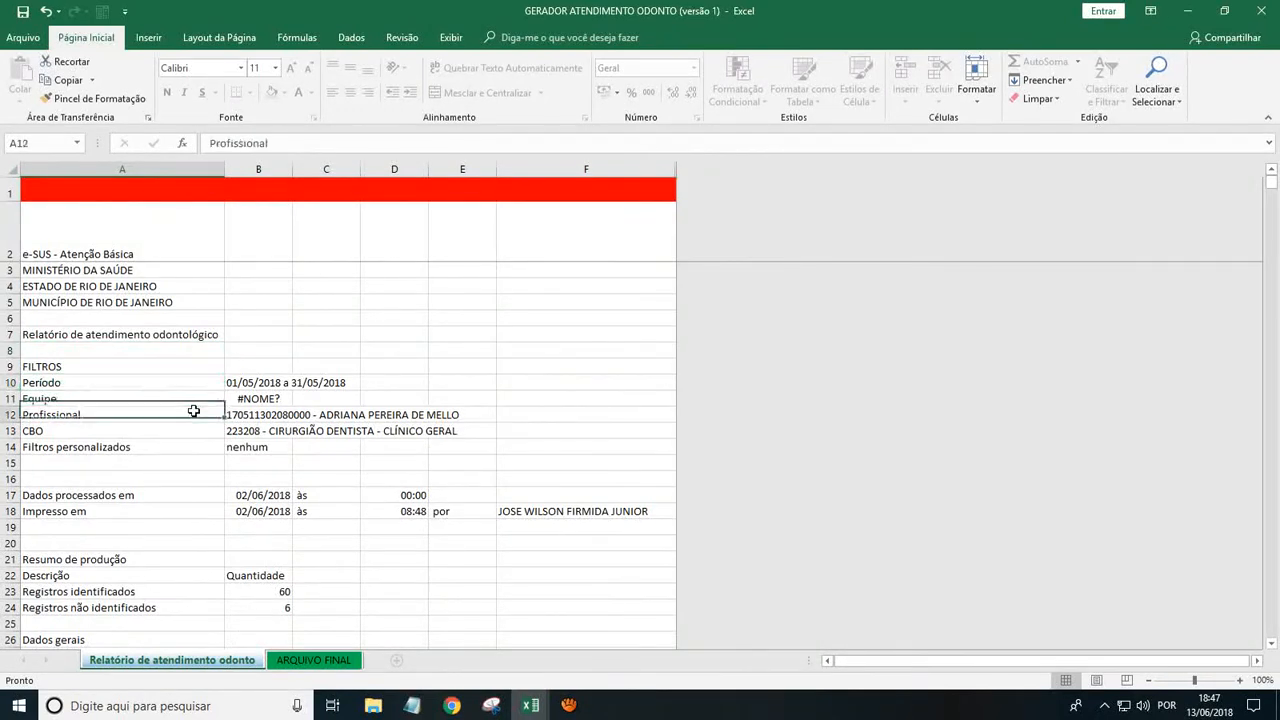
pyautogui.click(257, 381)
pyautogui.click(324, 380)
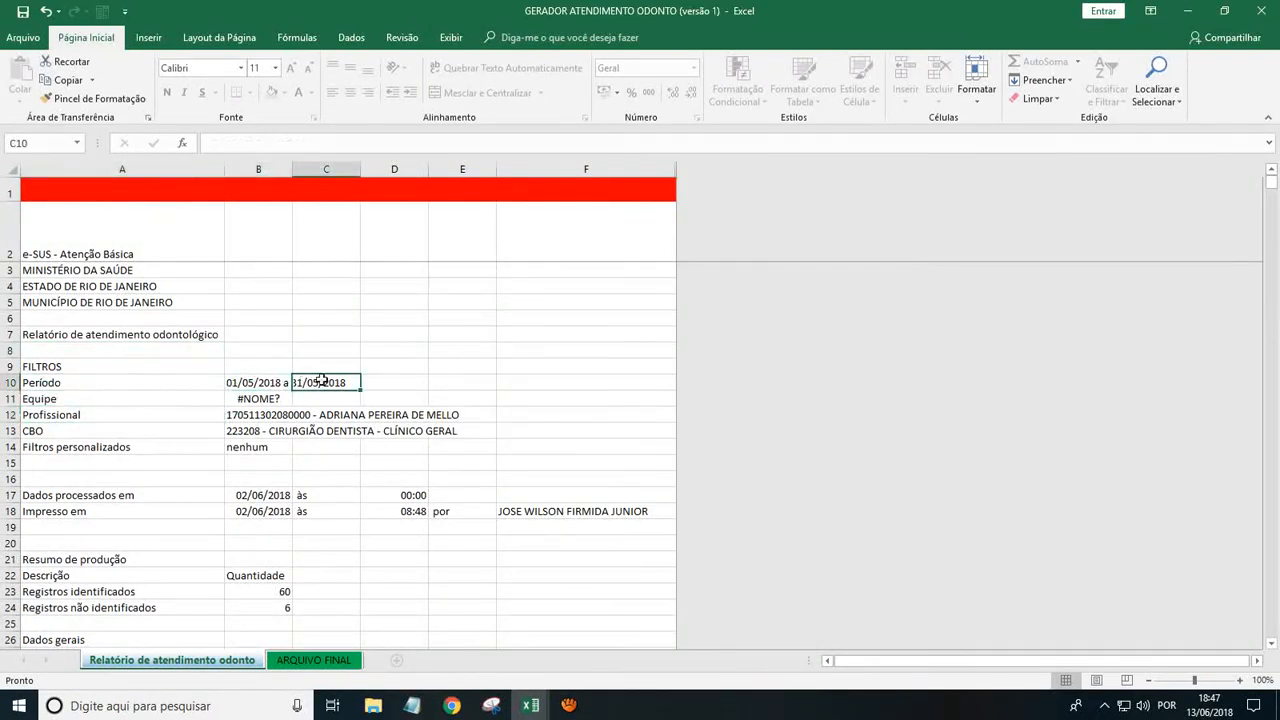
pyautogui.click(258, 385)
pyautogui.click(322, 382)
# Step: Return to ARQUIVO FINAL and try to edit the COMPETÊNCIA value in cell E2
pyautogui.click(314, 660)
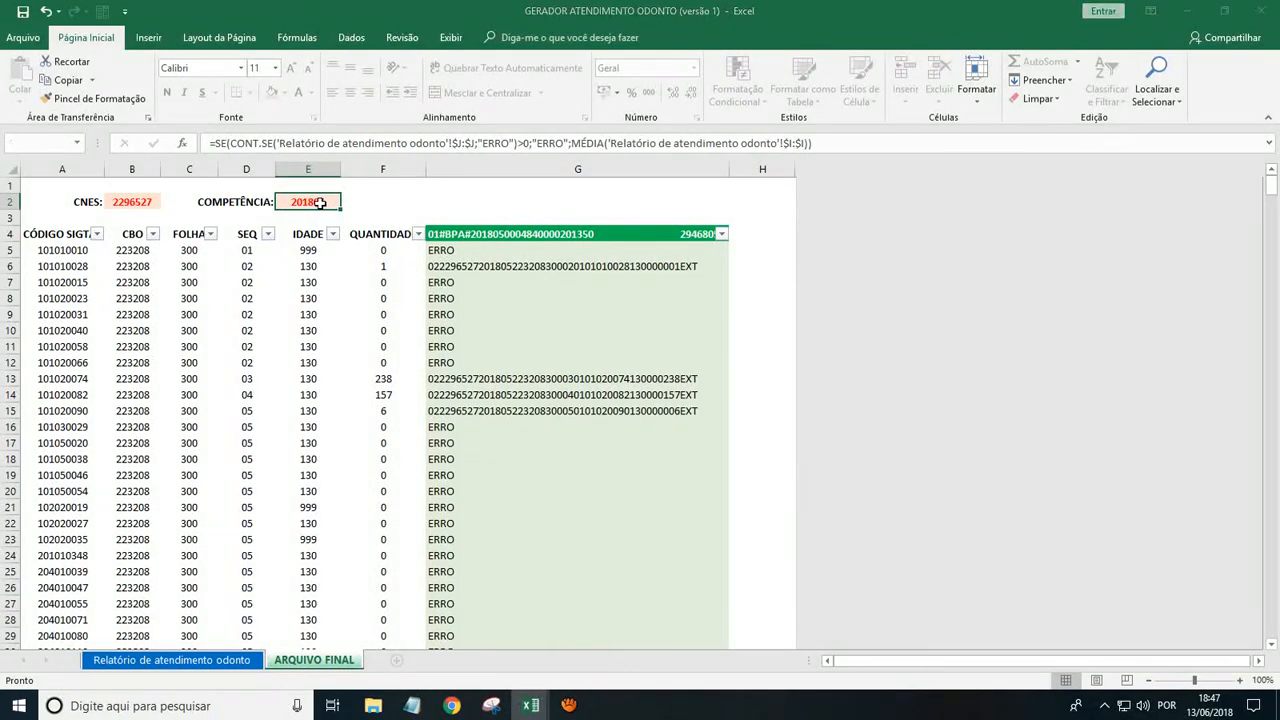
pyautogui.doubleClick(320, 202)
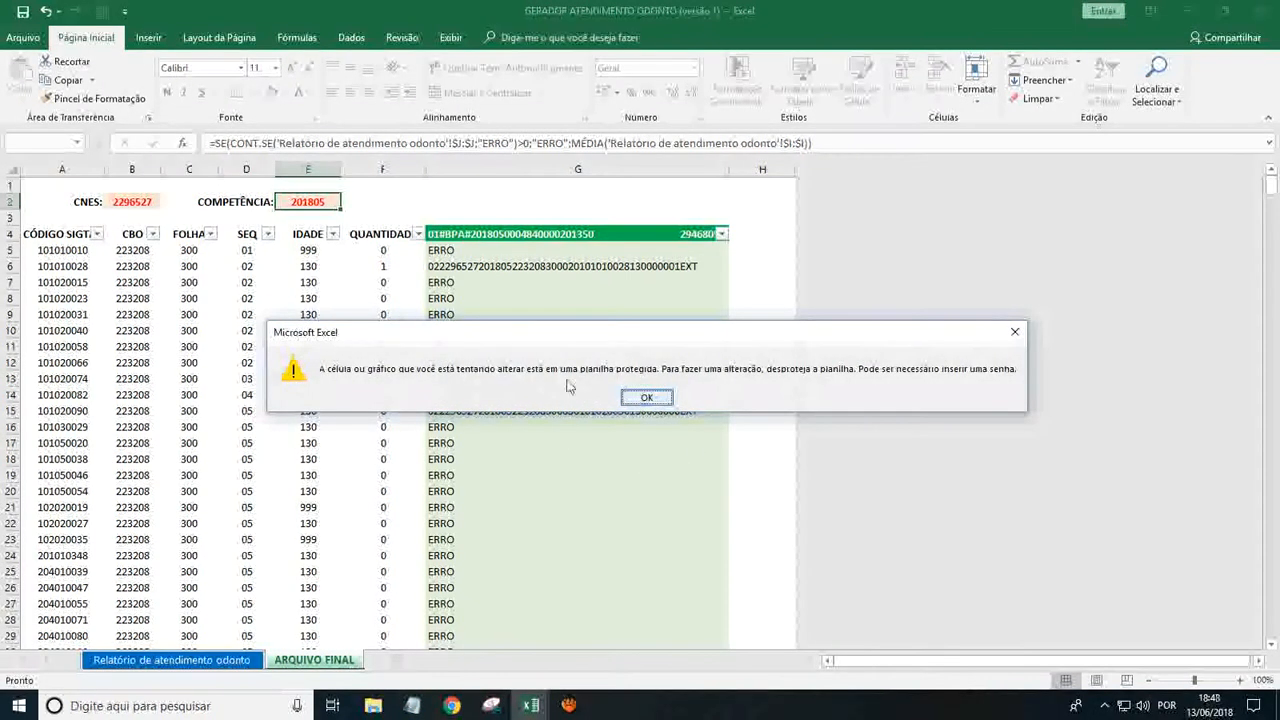
pyautogui.click(626, 394)
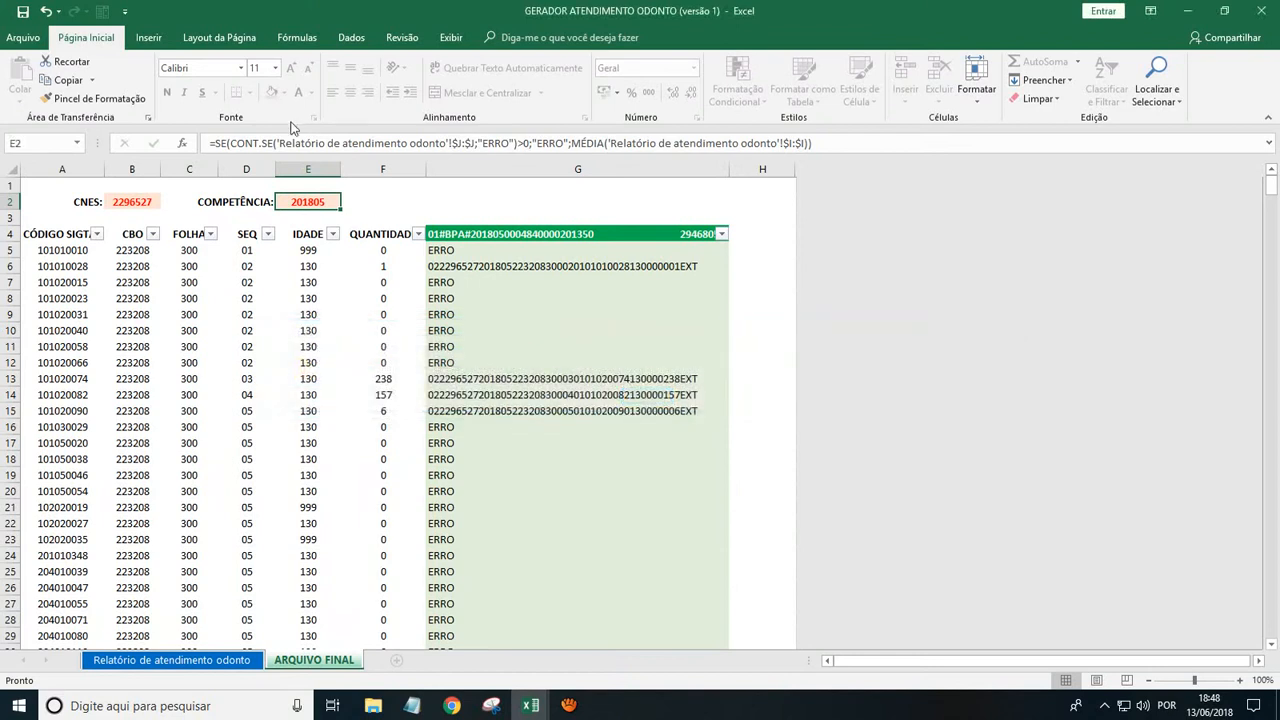
pyautogui.click(332, 187)
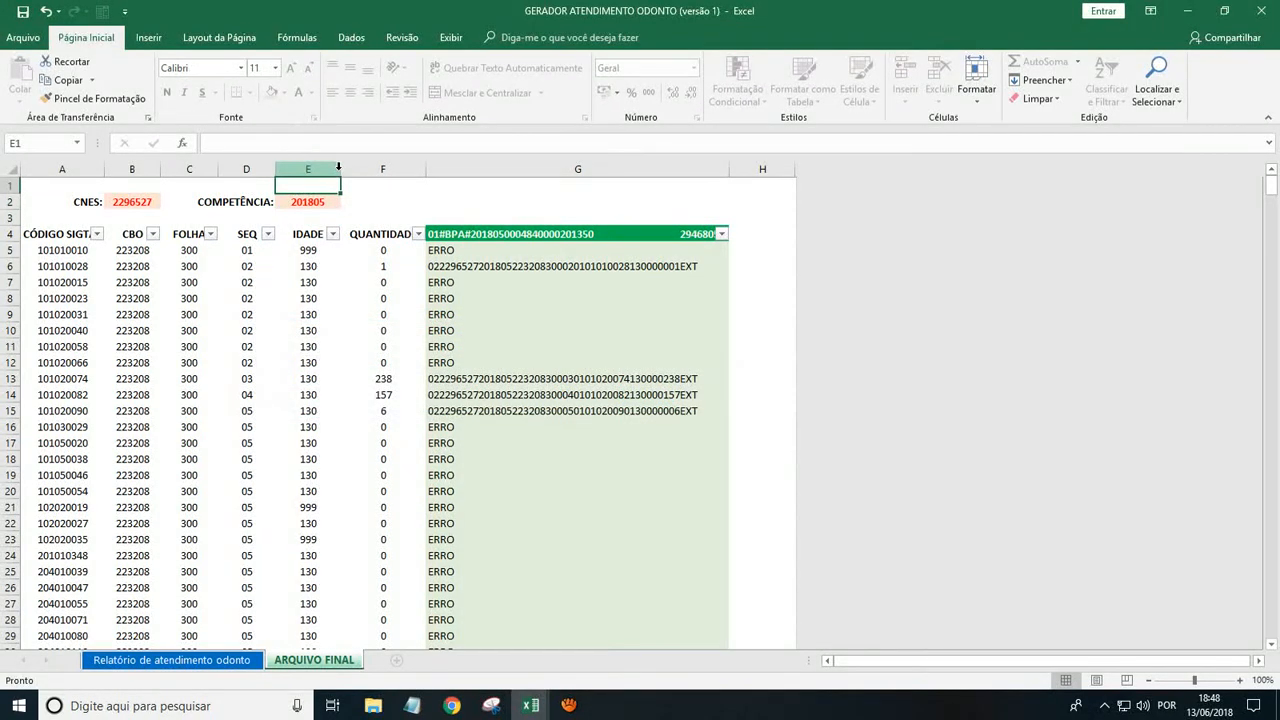
# Step: Review the CNES field and the first CBO entries in column B of ARQUIVO FINAL
pyautogui.click(133, 214)
pyautogui.press('Down')
pyautogui.press('Down')
pyautogui.press('Down')
pyautogui.press('Down')
pyautogui.press('Down')
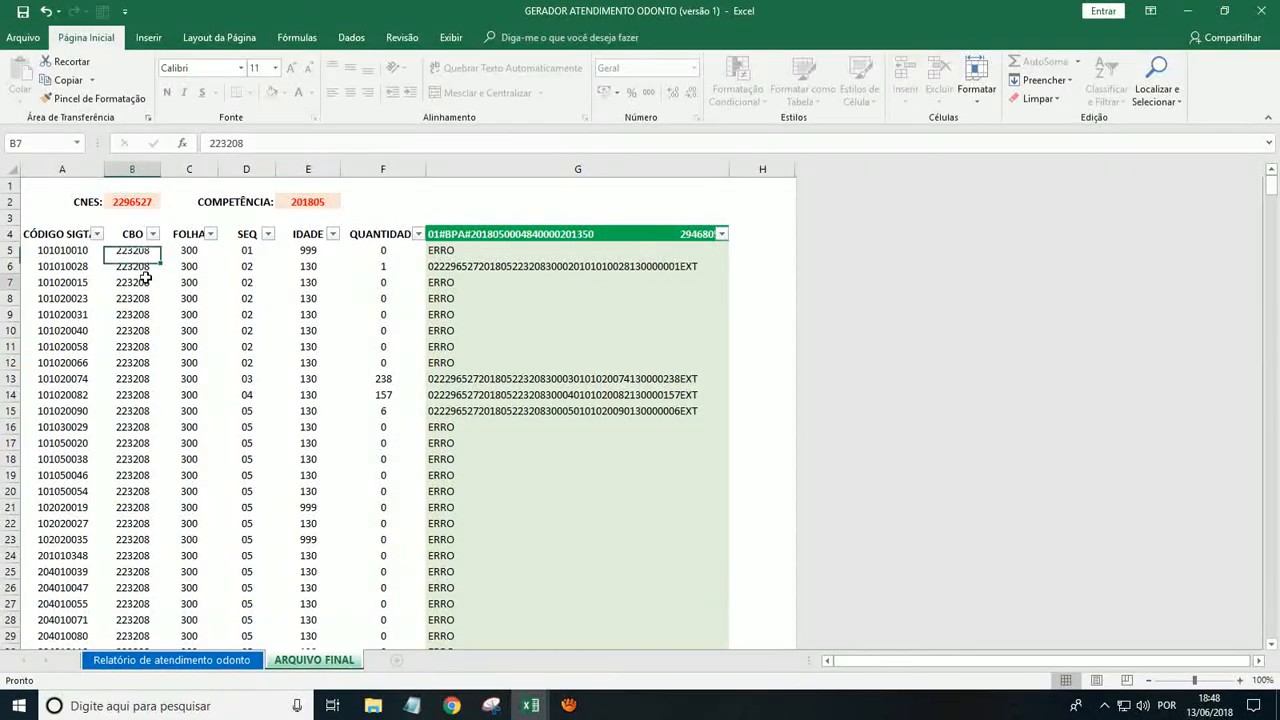
pyautogui.click(134, 203)
pyautogui.click(147, 267)
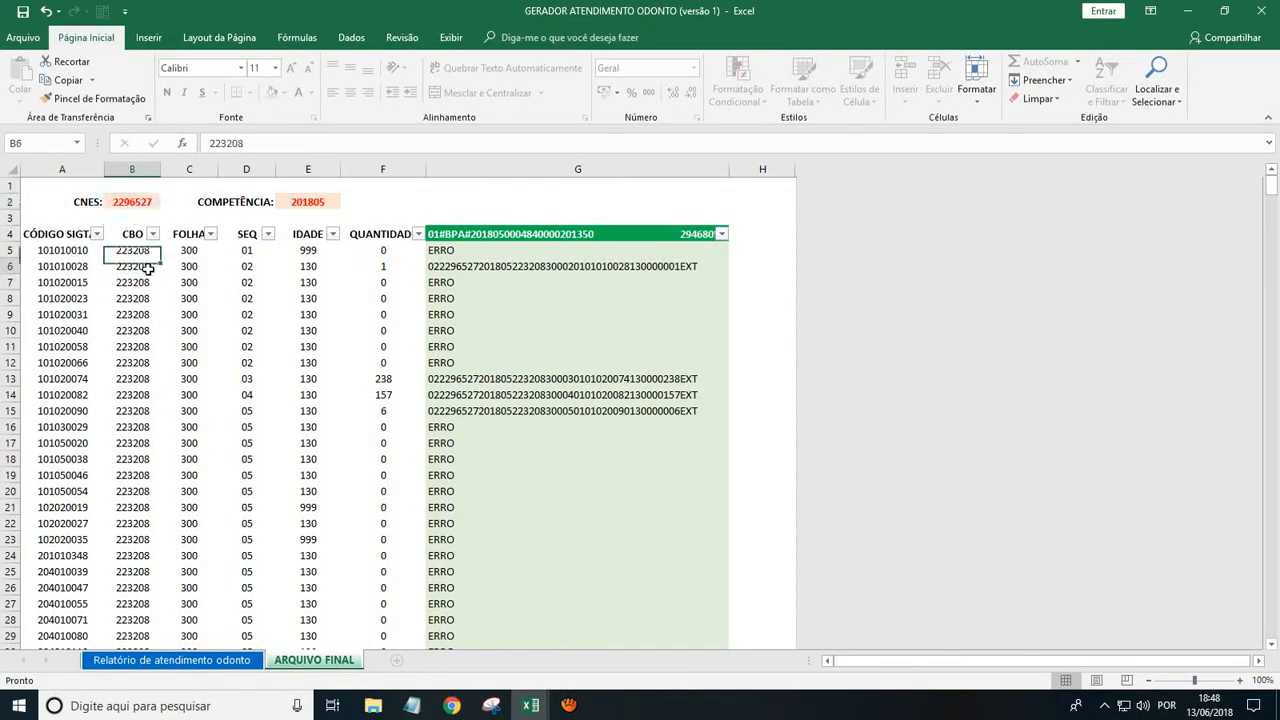
# Step: Inspect the generated BPA lines in column G, comparing the ERRO rows with the valid ones
pyautogui.click(545, 169)
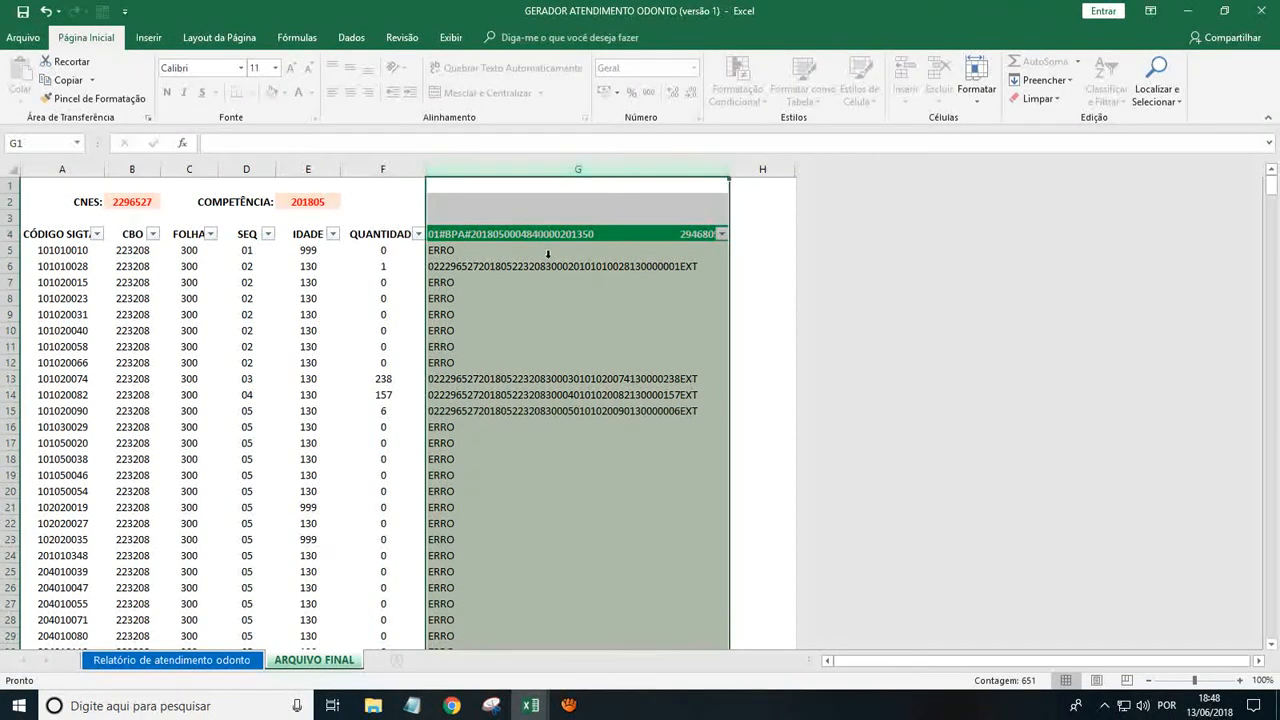
pyautogui.moveTo(489, 283); pyautogui.dragTo(483, 363)
pyautogui.click(492, 408)
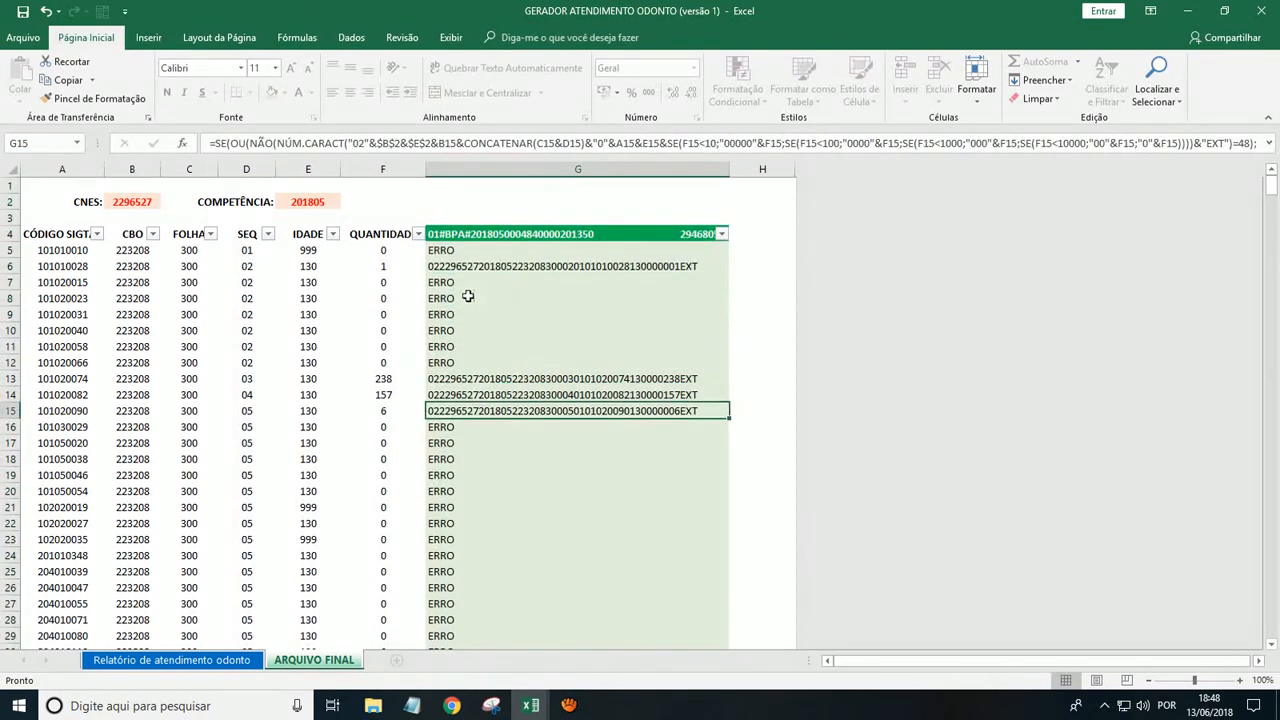
pyautogui.click(466, 252)
pyautogui.click(471, 295)
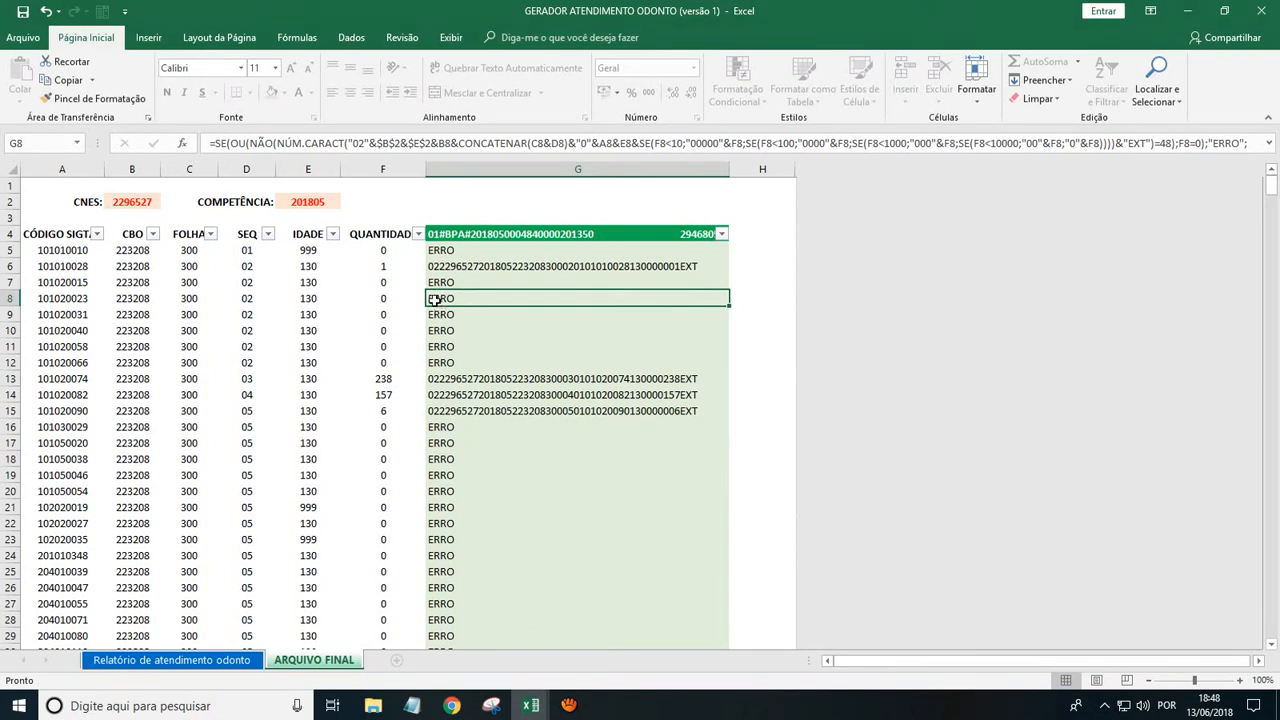
pyautogui.click(466, 251)
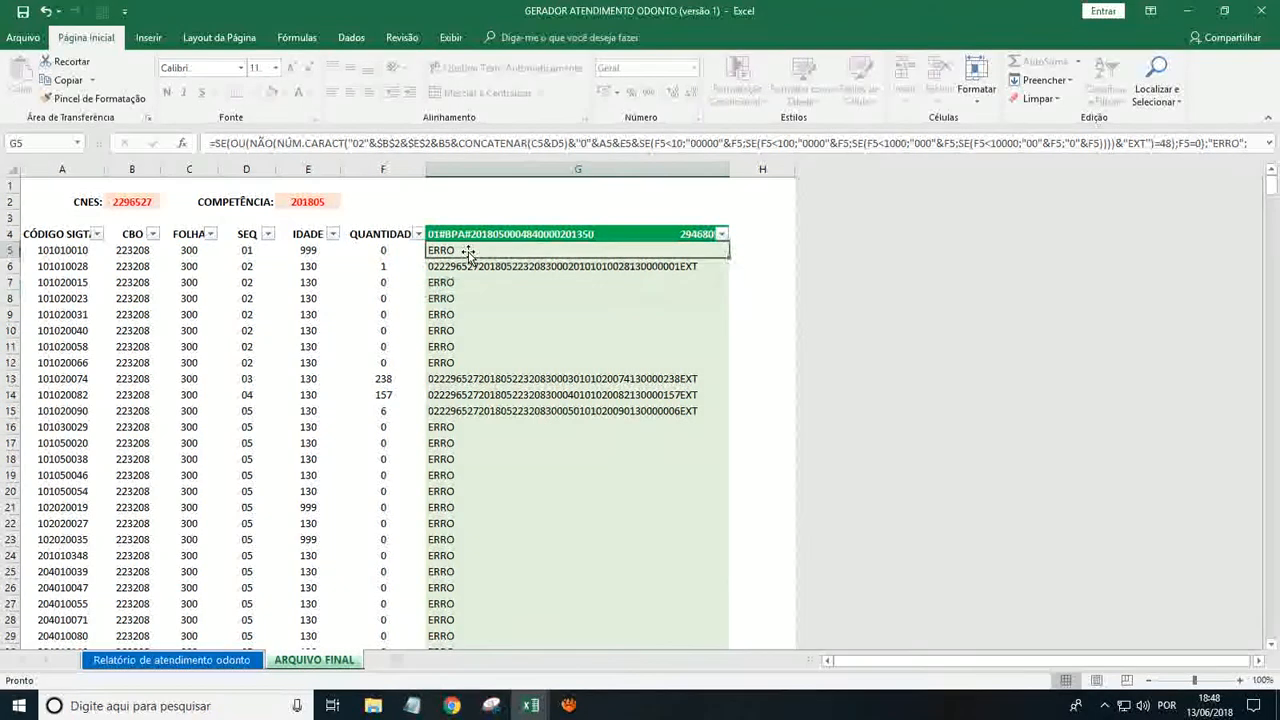
# Step: Examine the SIGTAP code, CBO, quantity formula and resulting BPA line of row 5 in ARQUIVO FINAL
pyautogui.click(55, 252)
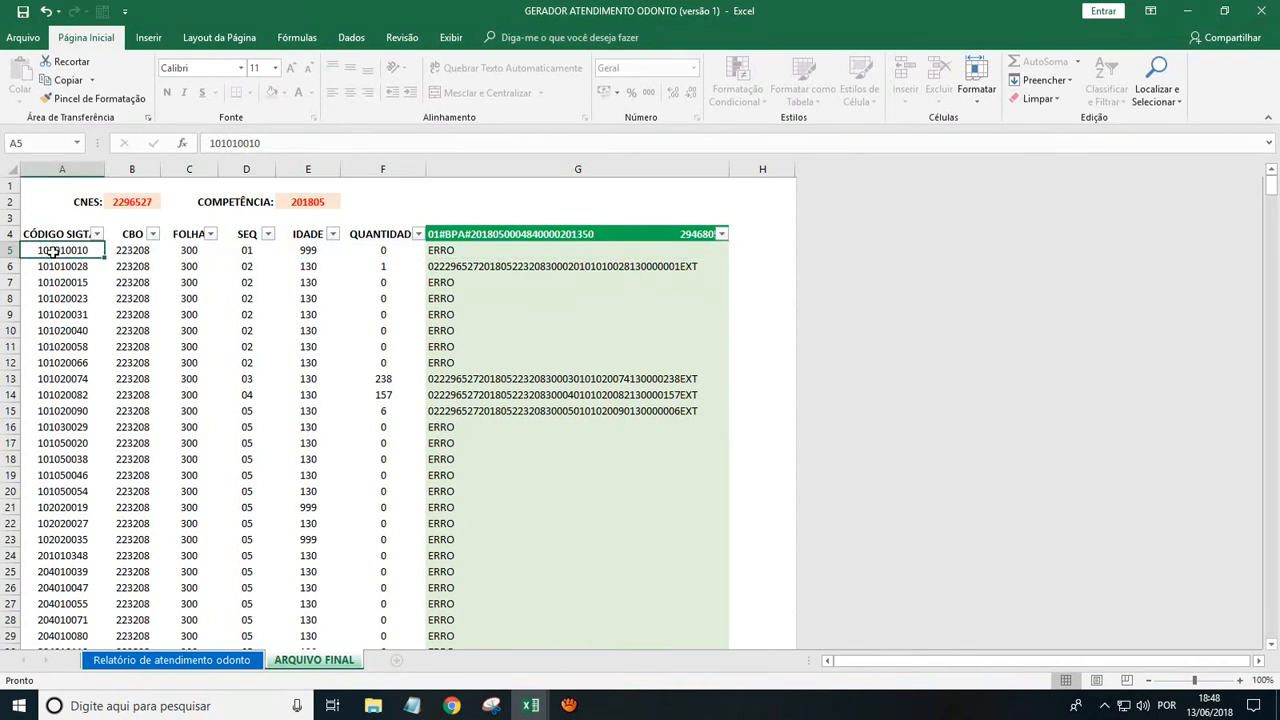
pyautogui.click(132, 249)
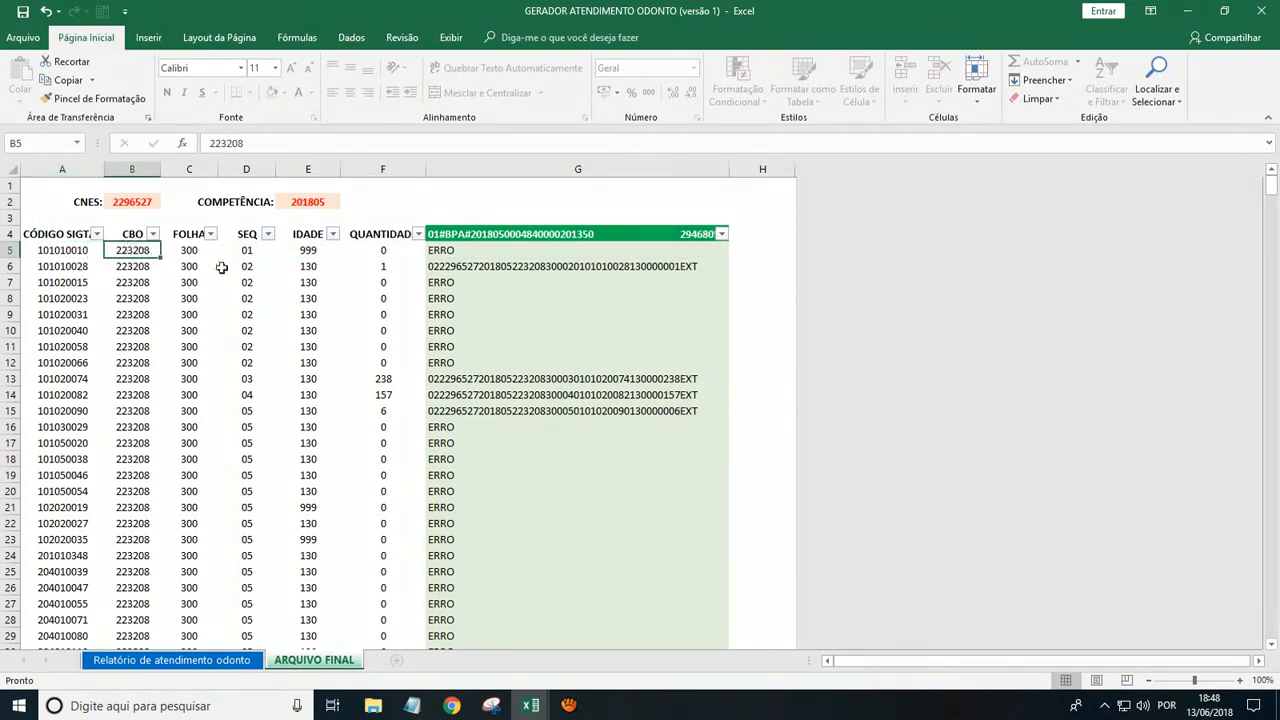
pyautogui.click(377, 249)
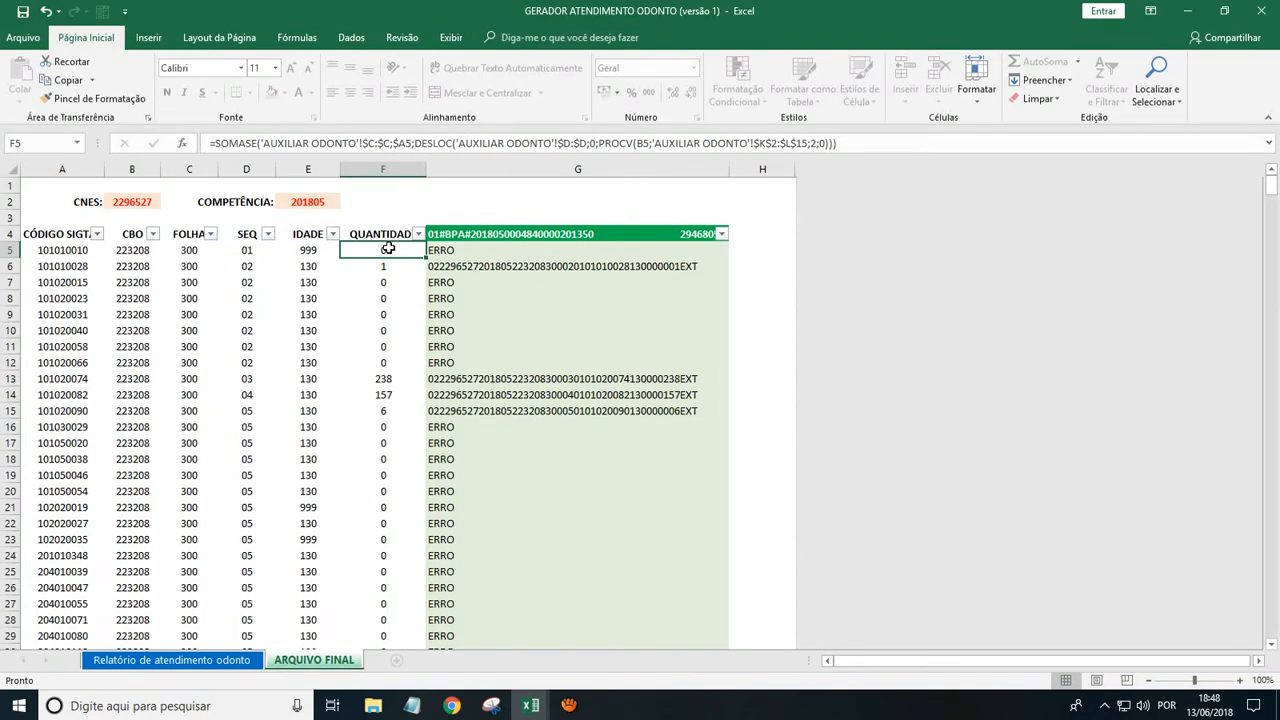
pyautogui.click(452, 251)
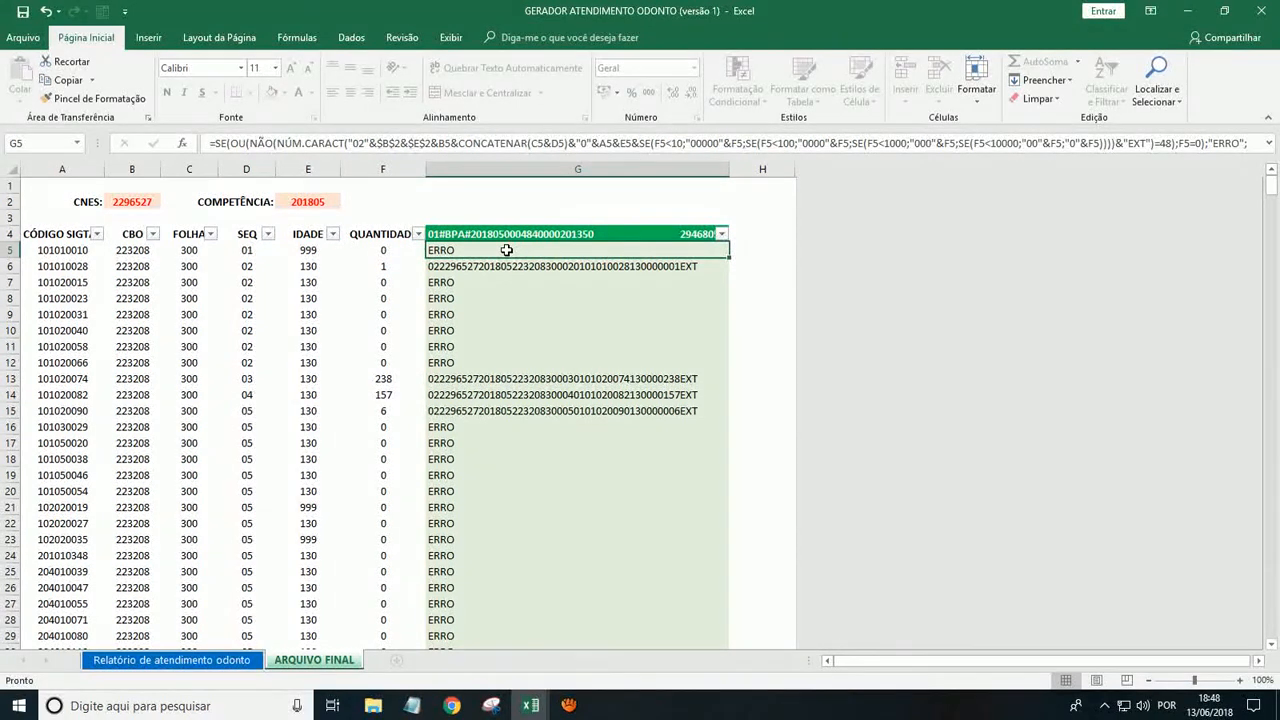
pyautogui.click(505, 298)
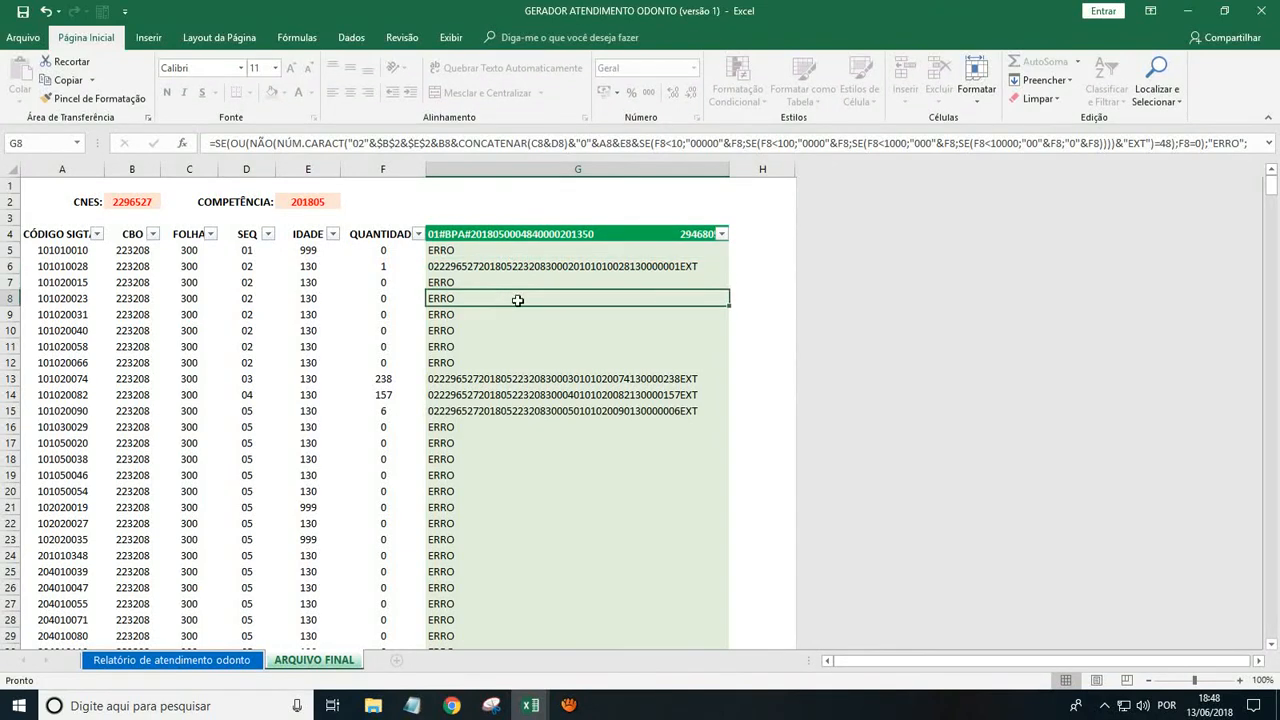
# Step: Filter column G of ARQUIVO FINAL to exclude the ERRO rows
pyautogui.click(722, 236)
pyautogui.moveTo(714, 411); pyautogui.dragTo(670, 495)
pyautogui.click(564, 494)
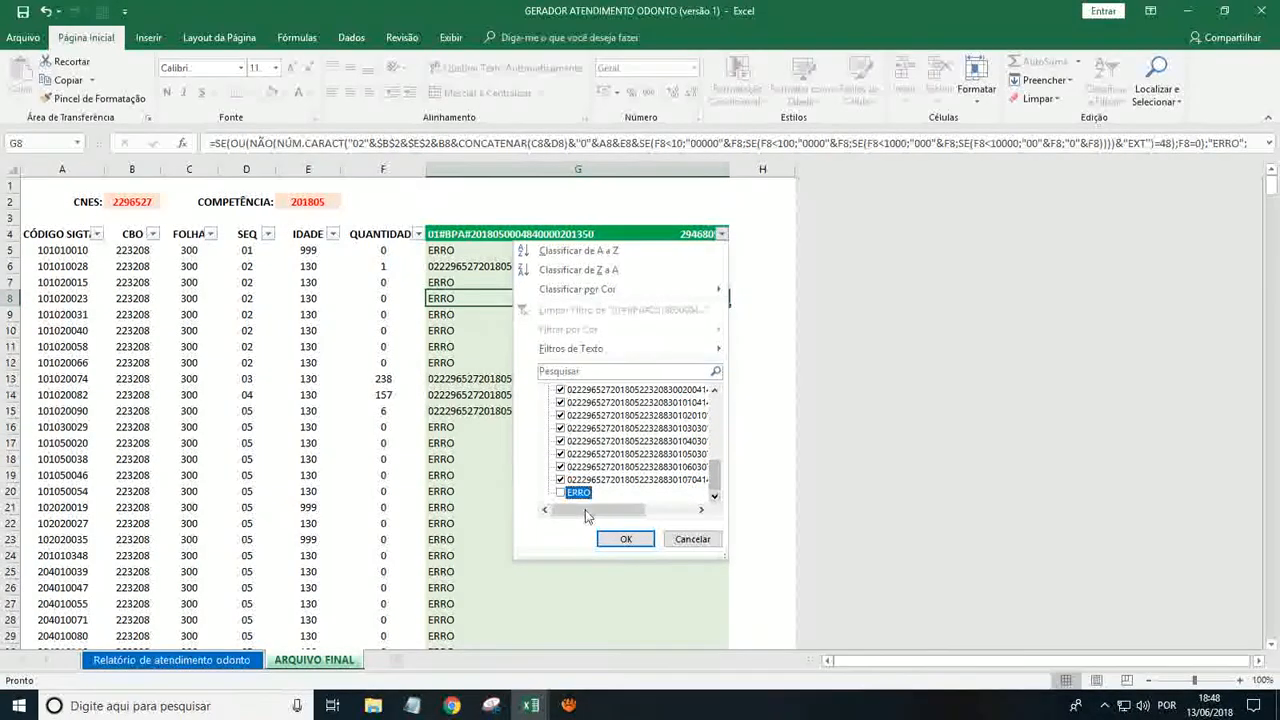
pyautogui.click(622, 540)
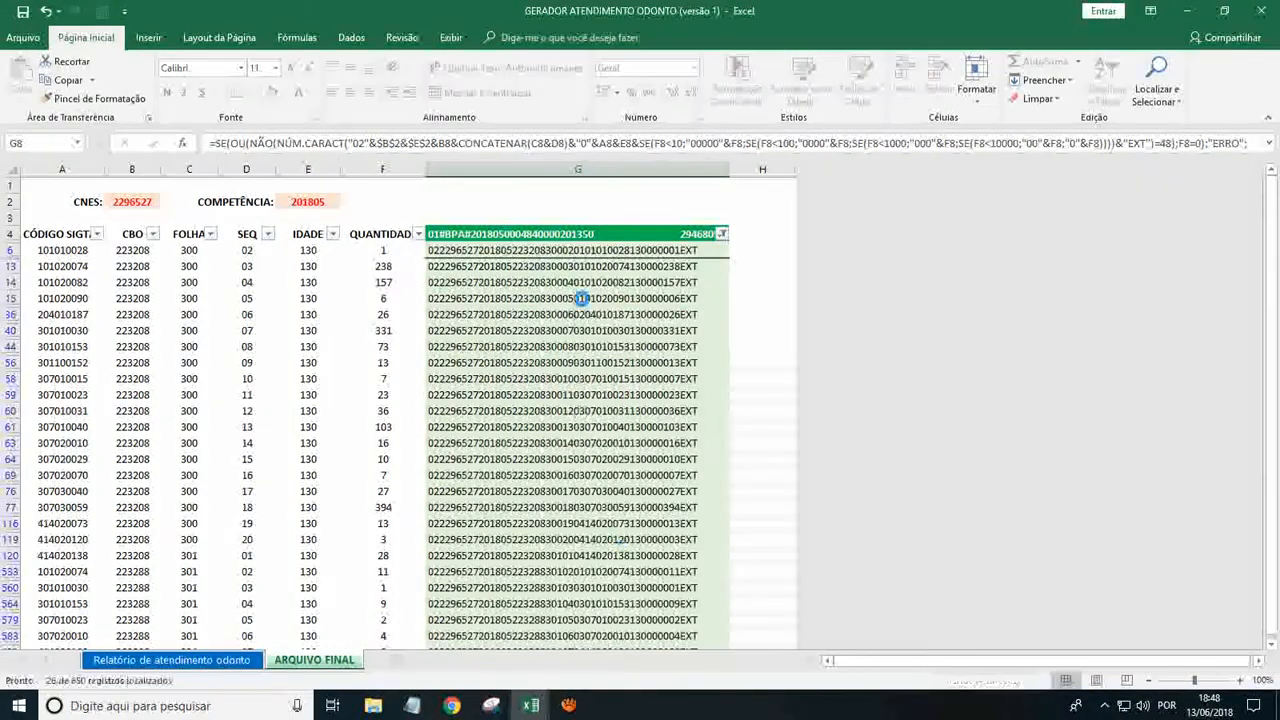
# Step: Copy the column G header and all filtered BPA lines through row 639 and paste them into a blank Notepad document
pyautogui.moveTo(578, 235); pyautogui.dragTo(543, 638)
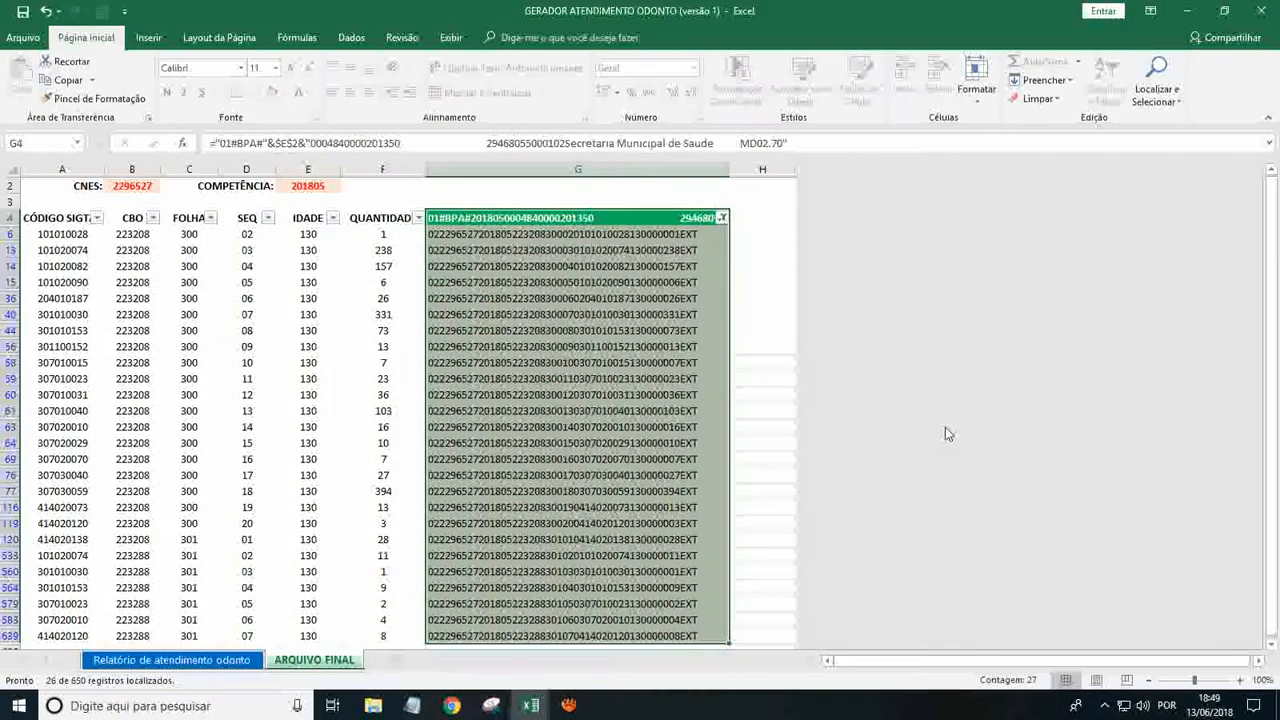
pyautogui.moveTo(665, 218); pyautogui.dragTo(648, 637)
pyautogui.hotkey('ctrl', 'c')
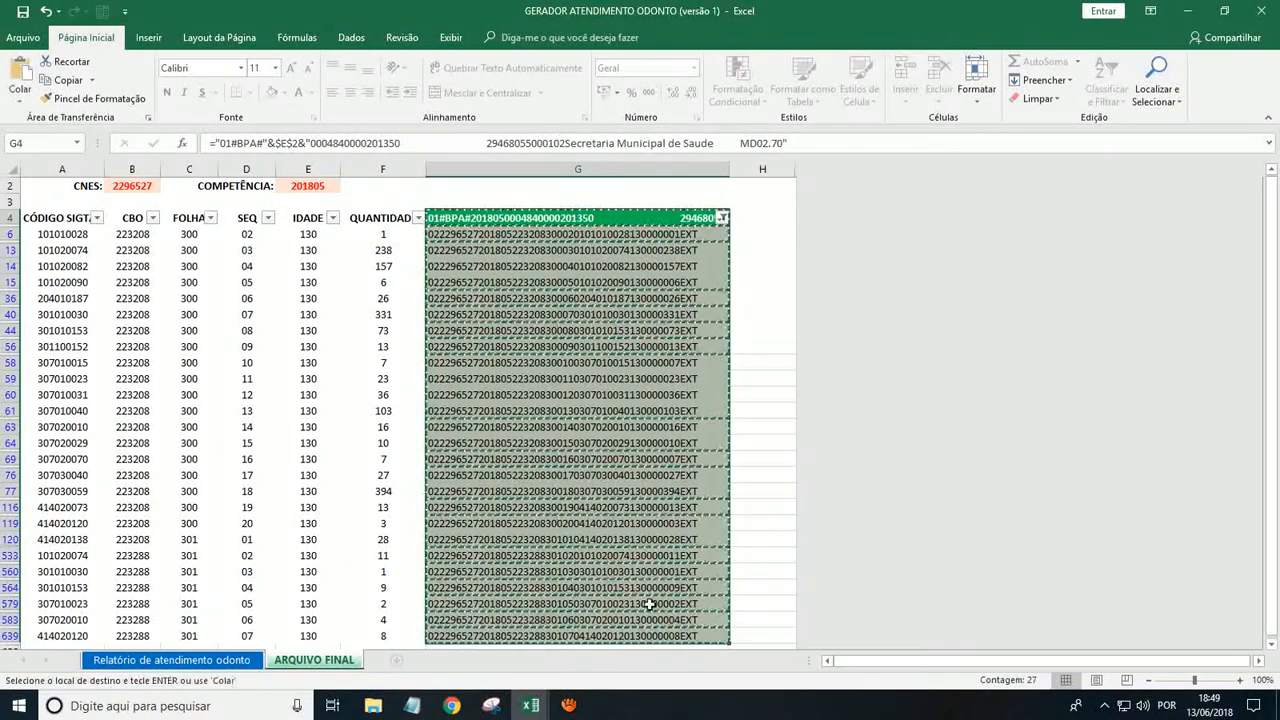
pyautogui.click(413, 706)
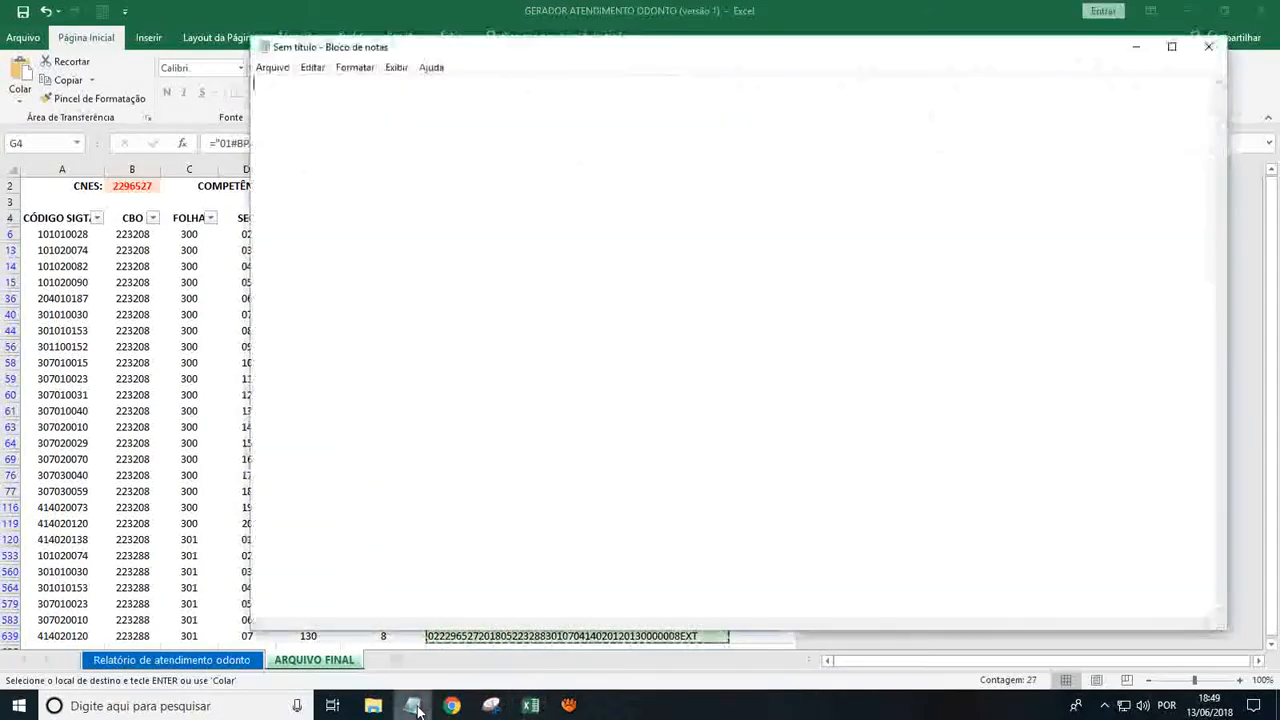
pyautogui.hotkey('ctrl', 'v')
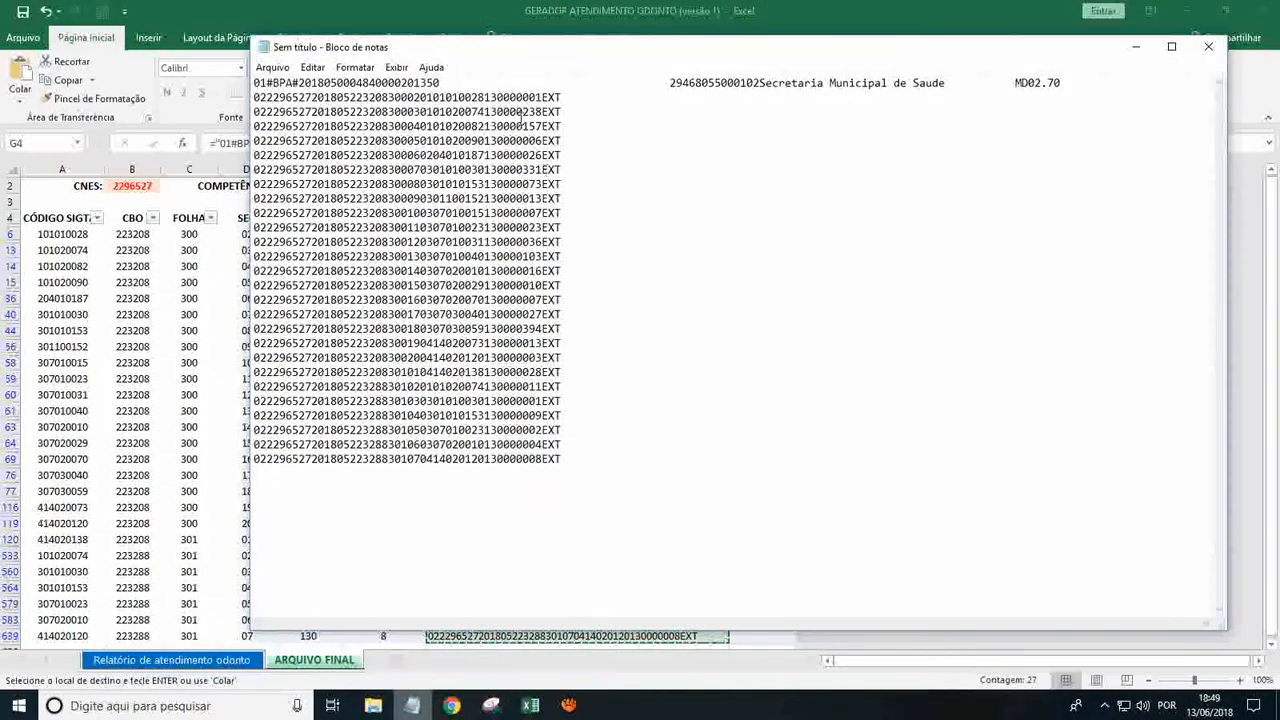
pyautogui.moveTo(735, 85); pyautogui.dragTo(394, 76)
pyautogui.click(388, 154)
# Step: Start saving the text file and create a new folder named ARQUIVOS PA inside VIDEO E-SUS as its destination
pyautogui.click(272, 67)
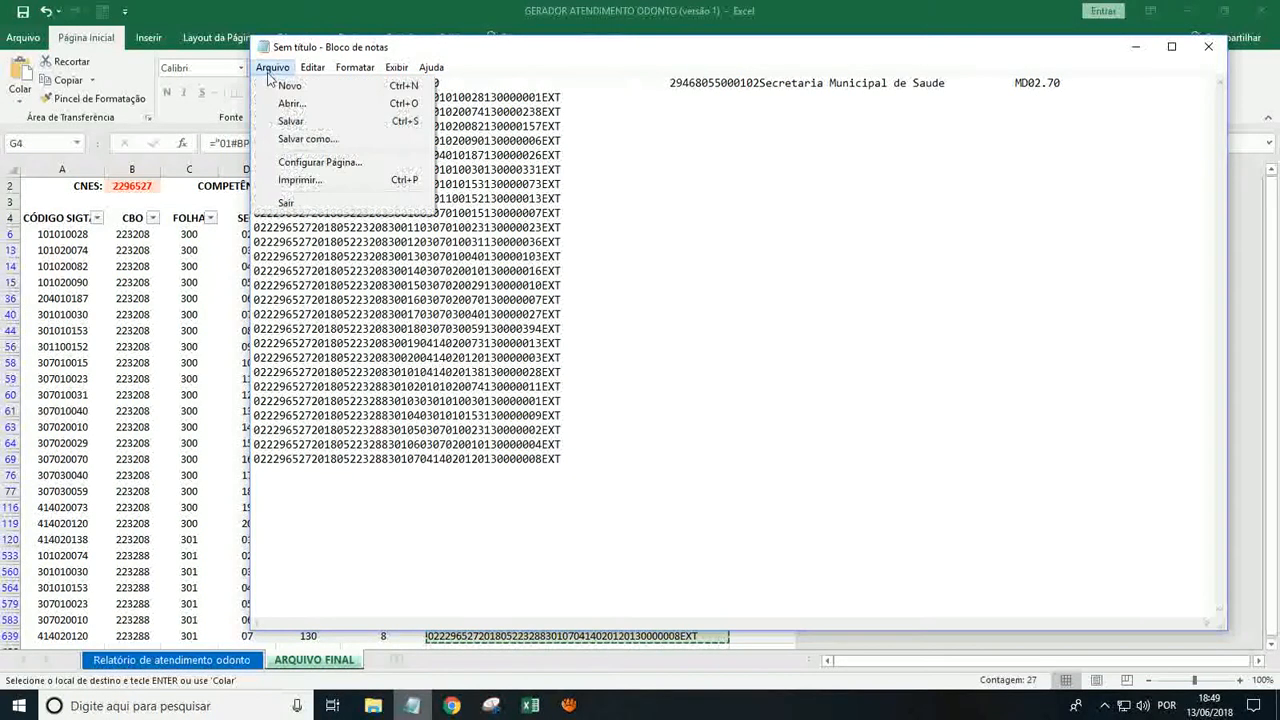
pyautogui.click(290, 120)
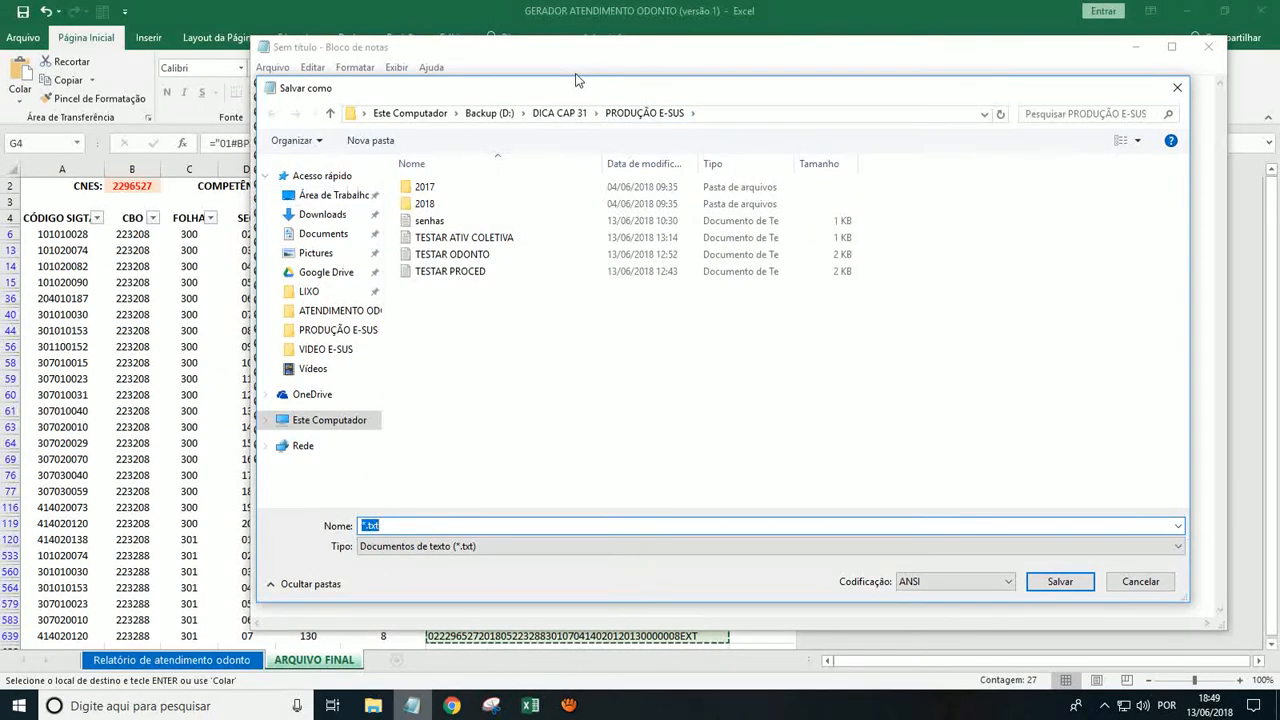
pyautogui.click(326, 349)
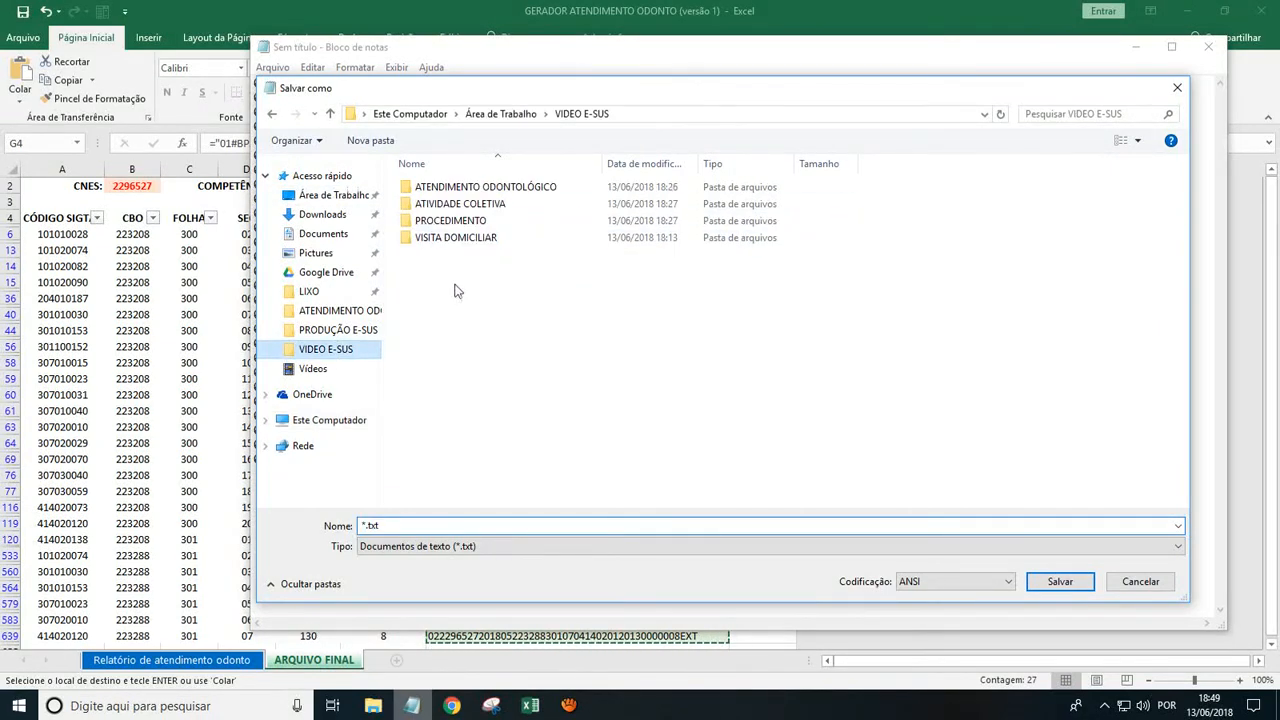
pyautogui.click(380, 141)
pyautogui.write('ARQUIV')
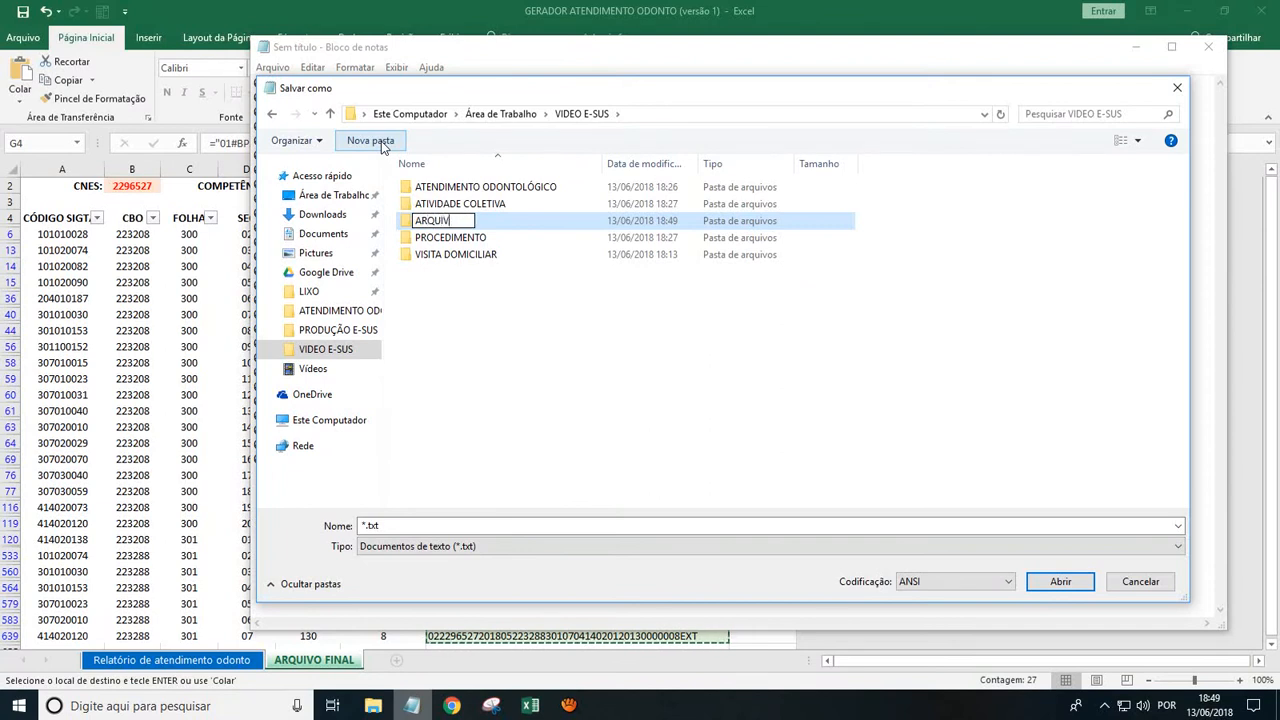
pyautogui.write('OS PA')
pyautogui.press('Return')
pyautogui.press('Return')
# Step: Save the text file as ATEND ODONTO MAIO in ARQUIVOS PA and close Notepad
pyautogui.click(503, 528)
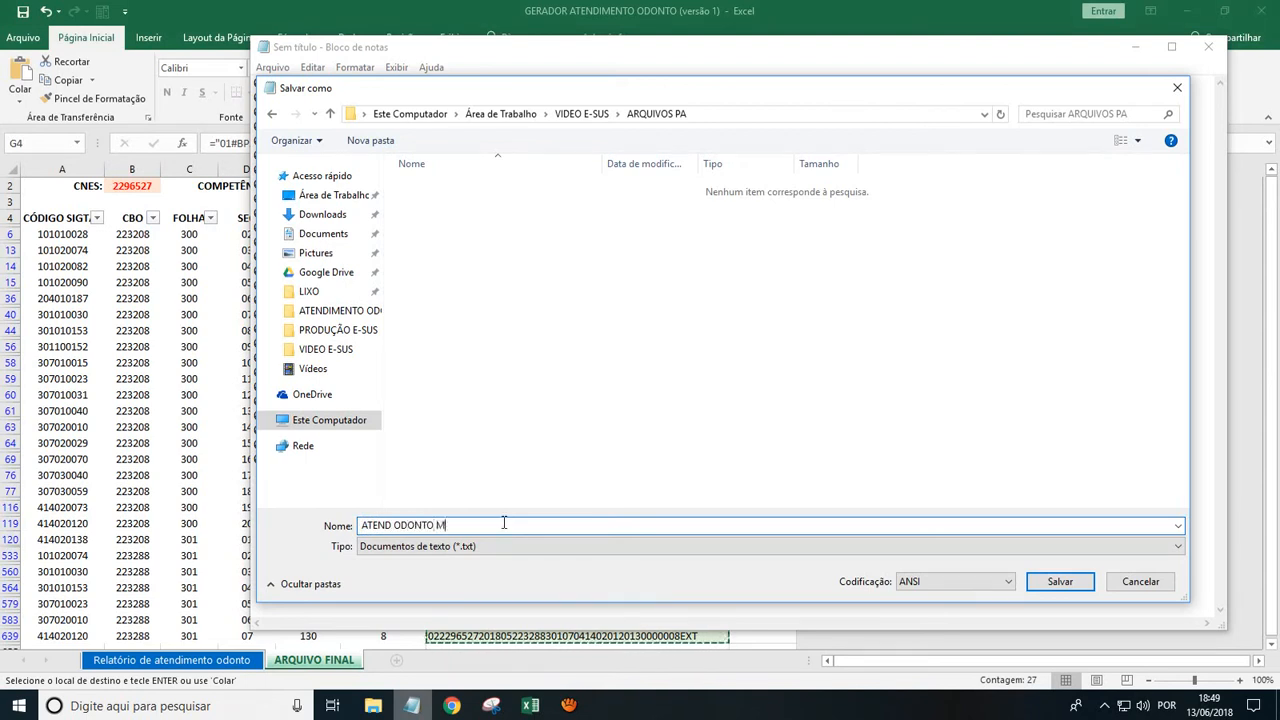
pyautogui.click(1058, 581)
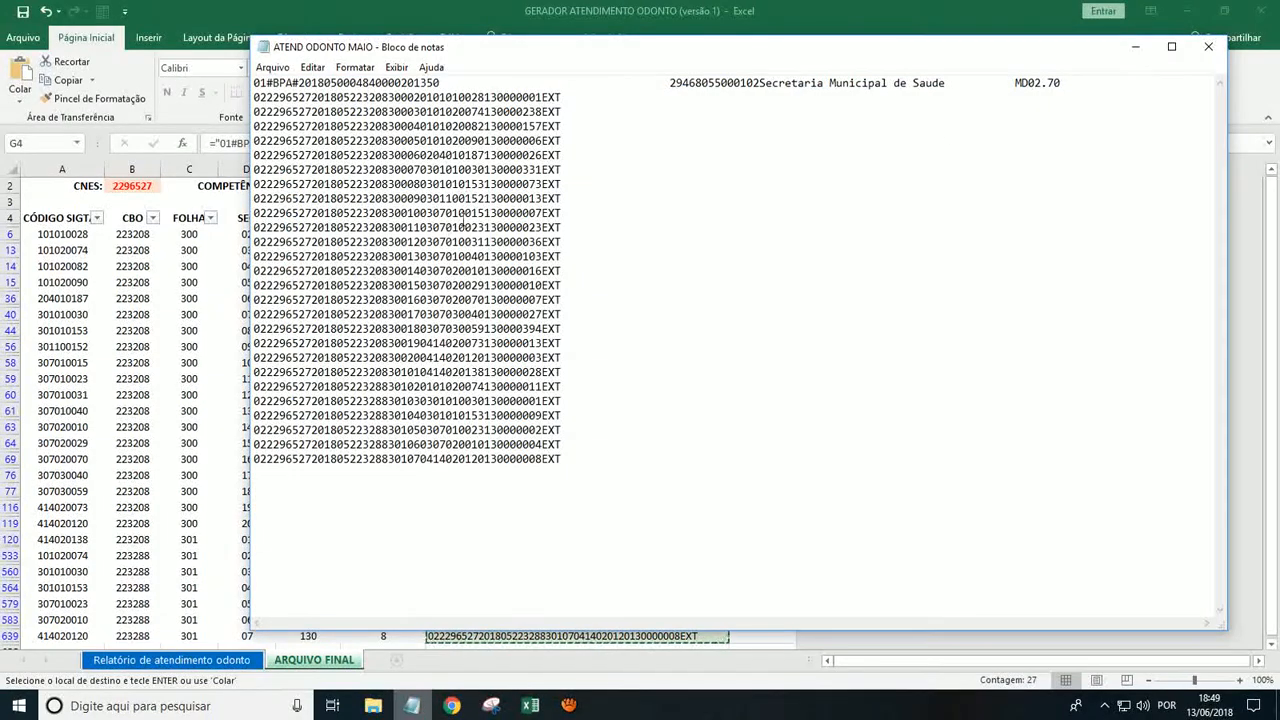
pyautogui.click(1208, 46)
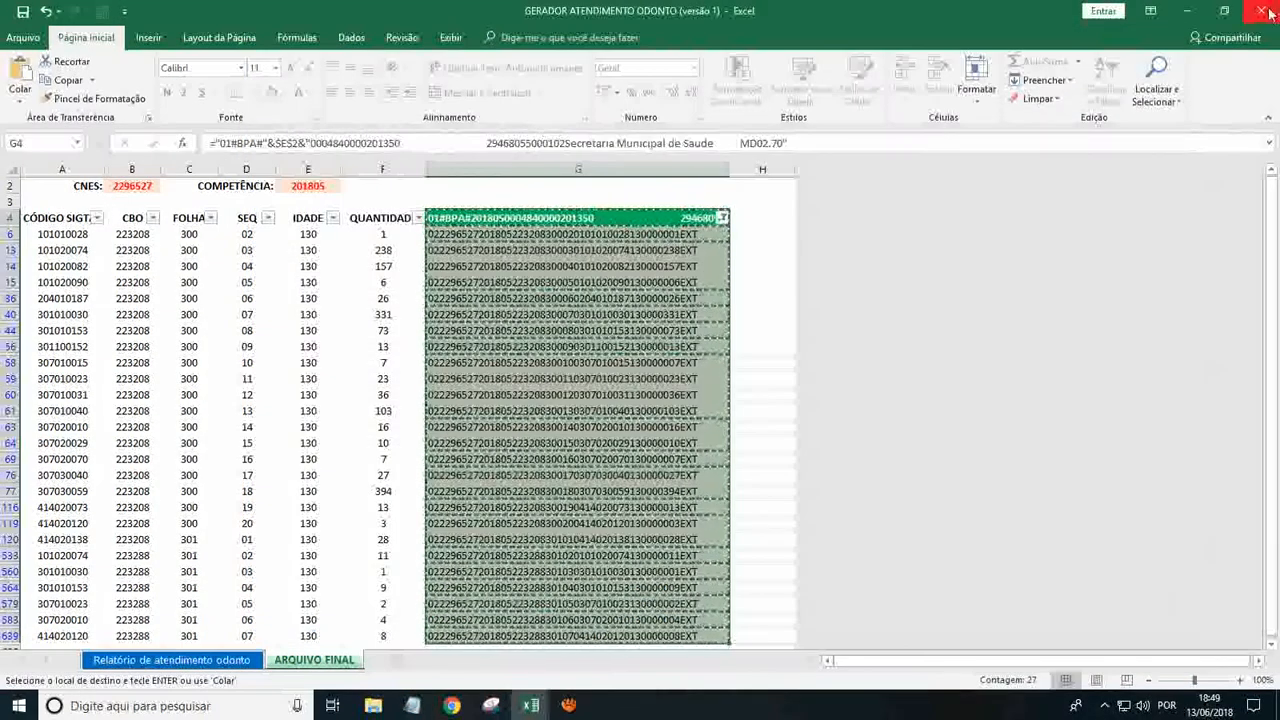
# Step: Close the GERADOR ATENDIMENTO ODONTO workbook without saving, and close the dental AGREGADO file
pyautogui.click(1266, 11)
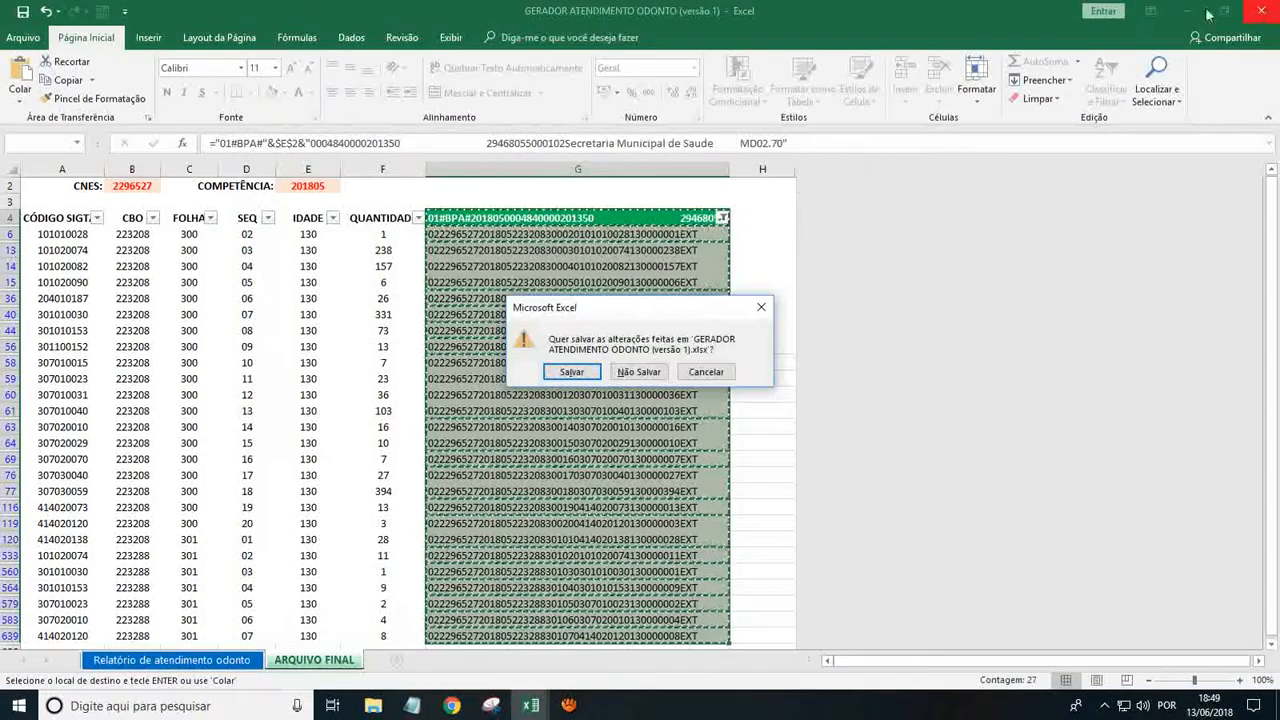
pyautogui.click(643, 376)
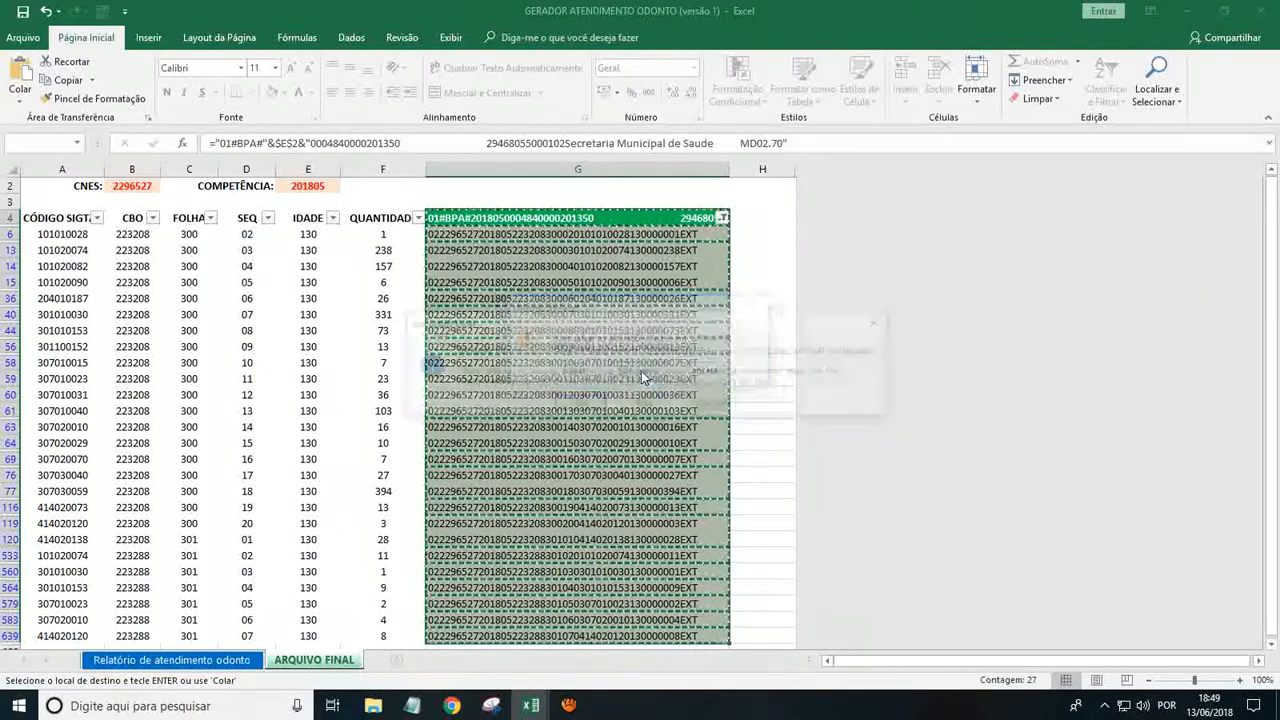
pyautogui.click(648, 404)
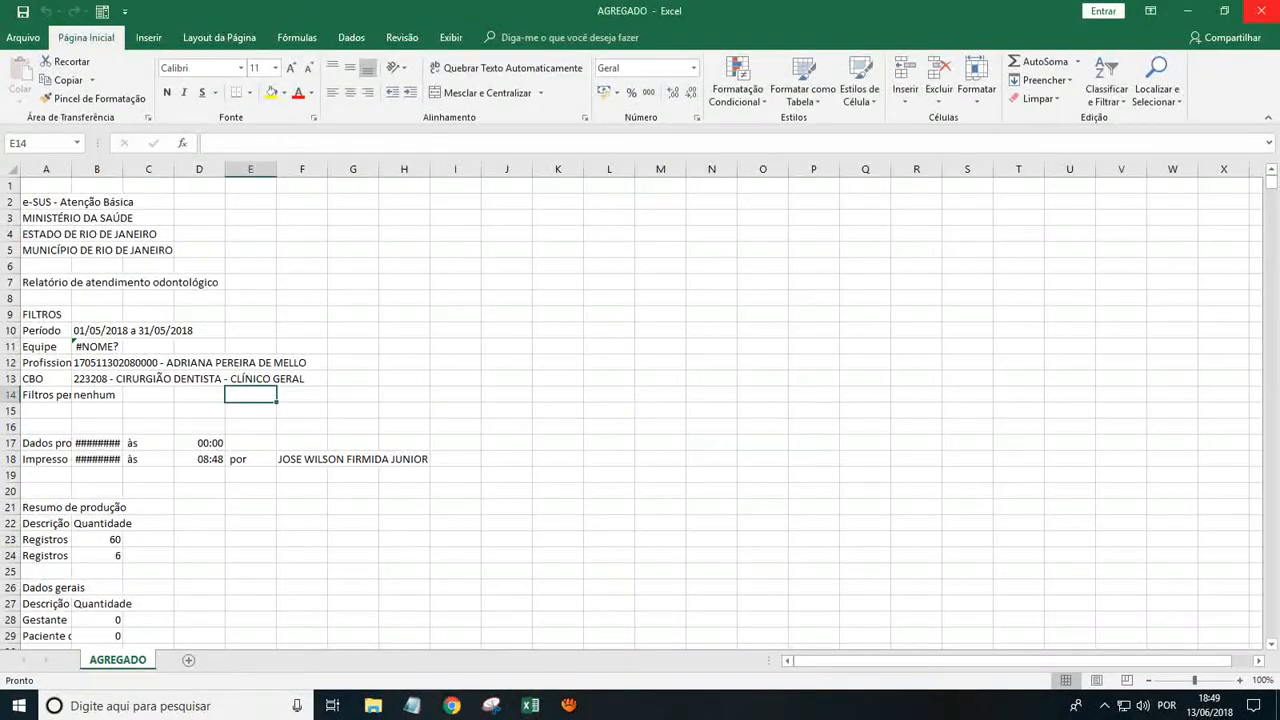
pyautogui.click(1260, 11)
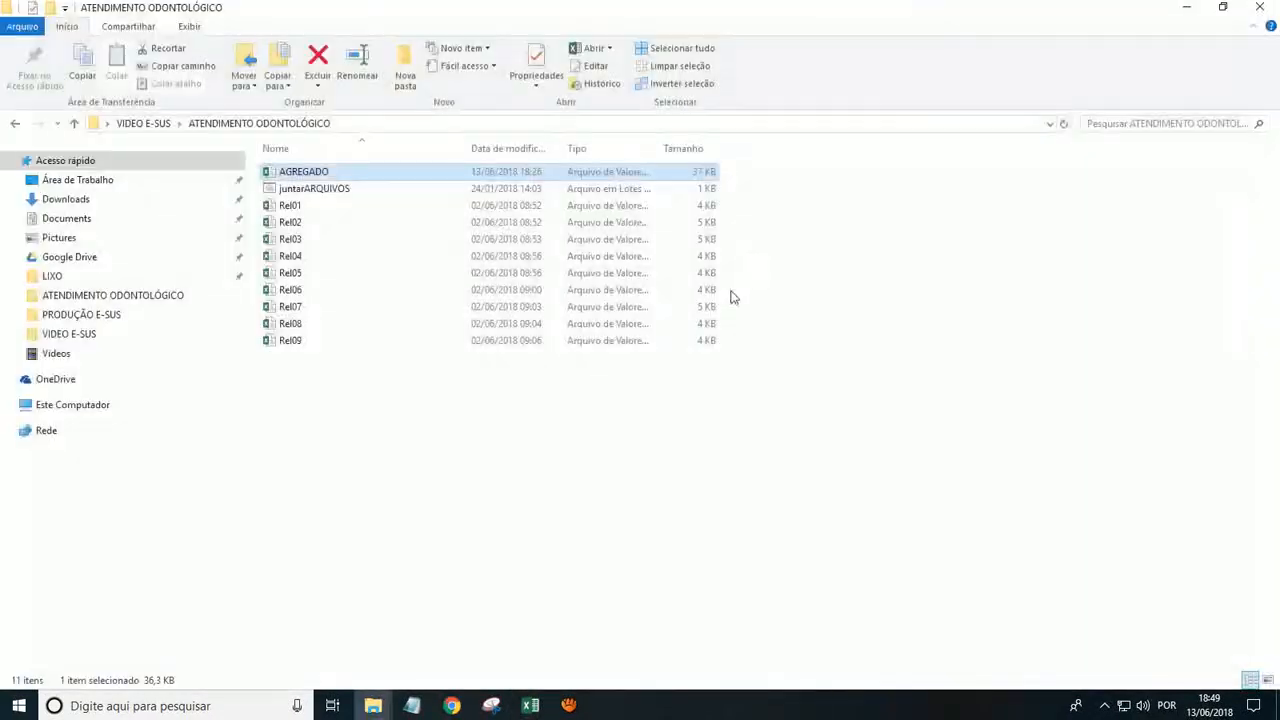
# Step: Go back to the VIDEO E-SUS folder and open the GERADOR ATIVIDADE COLETIVA (versão 1) workbook
pyautogui.click(158, 127)
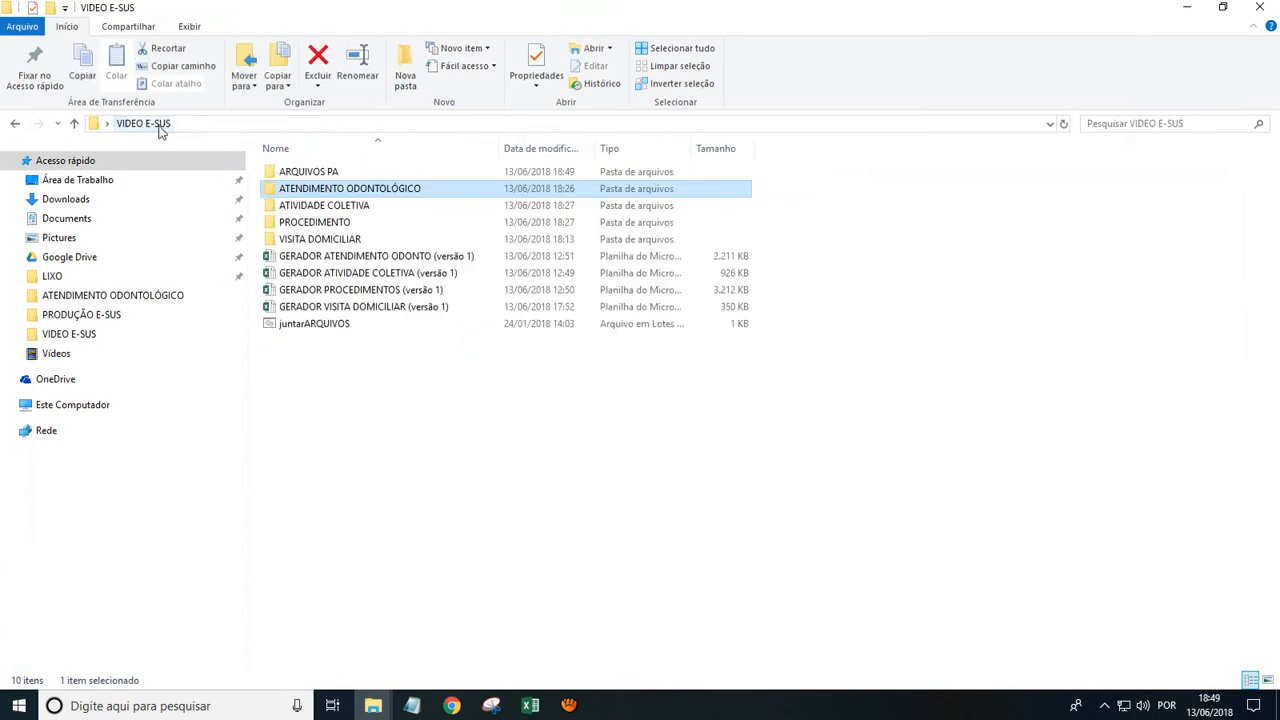
pyautogui.press('Down')
pyautogui.press('Down')
pyautogui.press('Down')
pyautogui.press('Up')
pyautogui.click(322, 207)
pyautogui.click(328, 277)
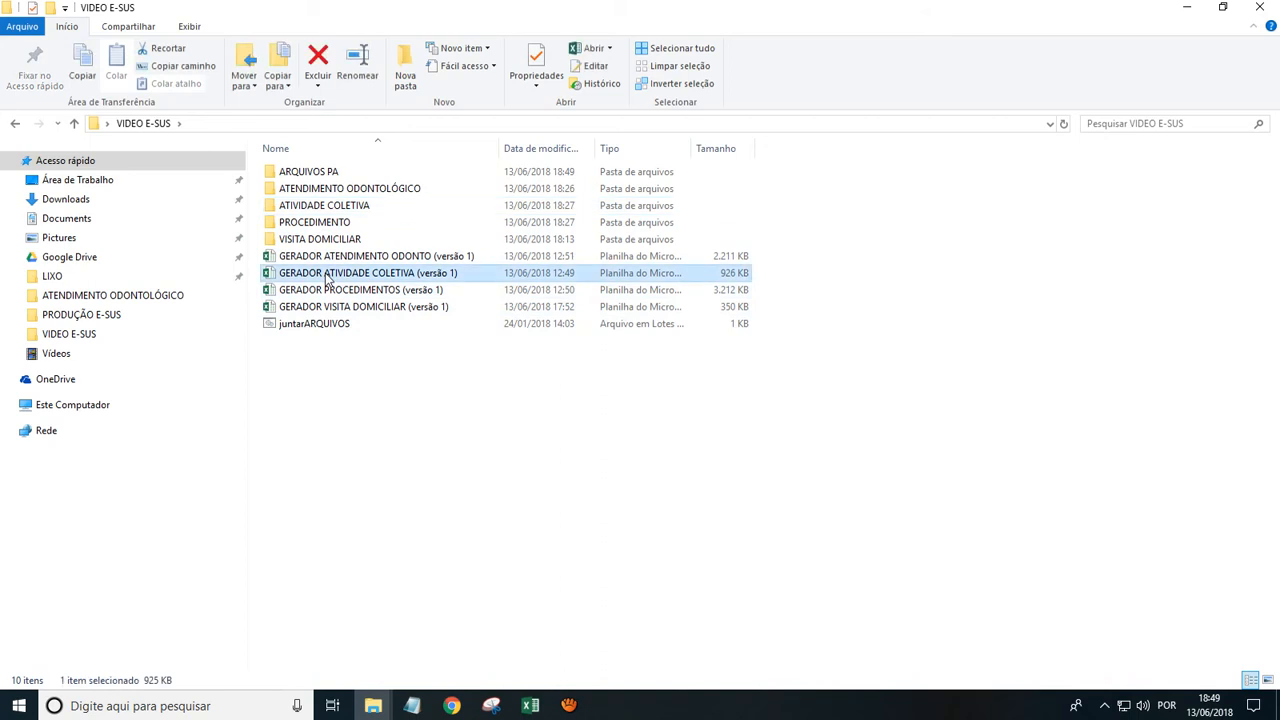
pyautogui.doubleClick(327, 277)
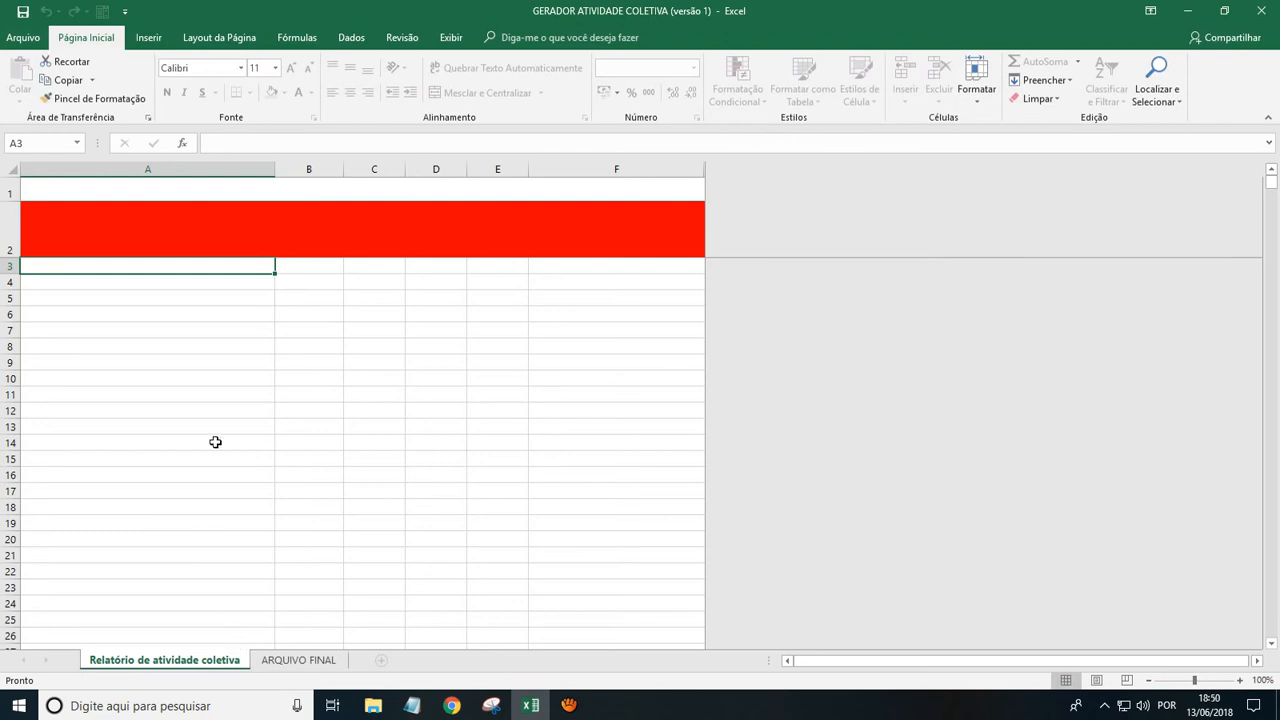
# Step: Return to File Explorer and open the AGREGADO file from the ATIVIDADE COLETIVA folder
pyautogui.click(435, 636)
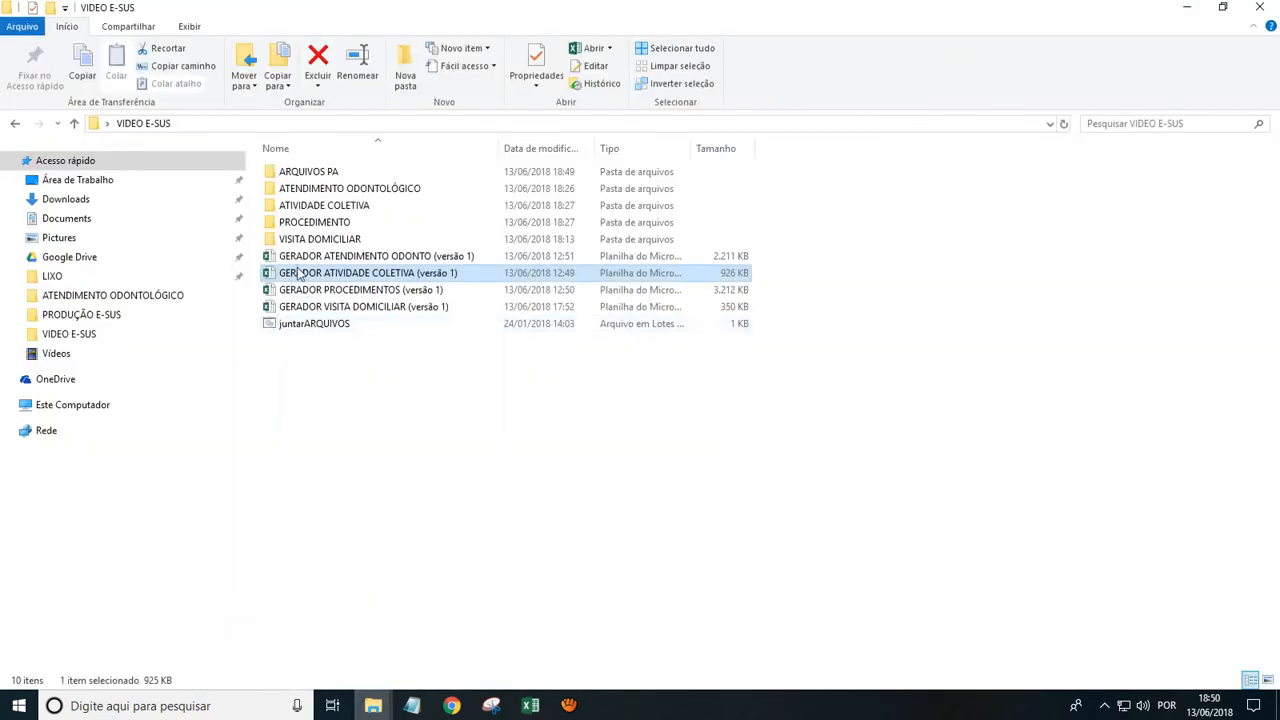
pyautogui.doubleClick(310, 206)
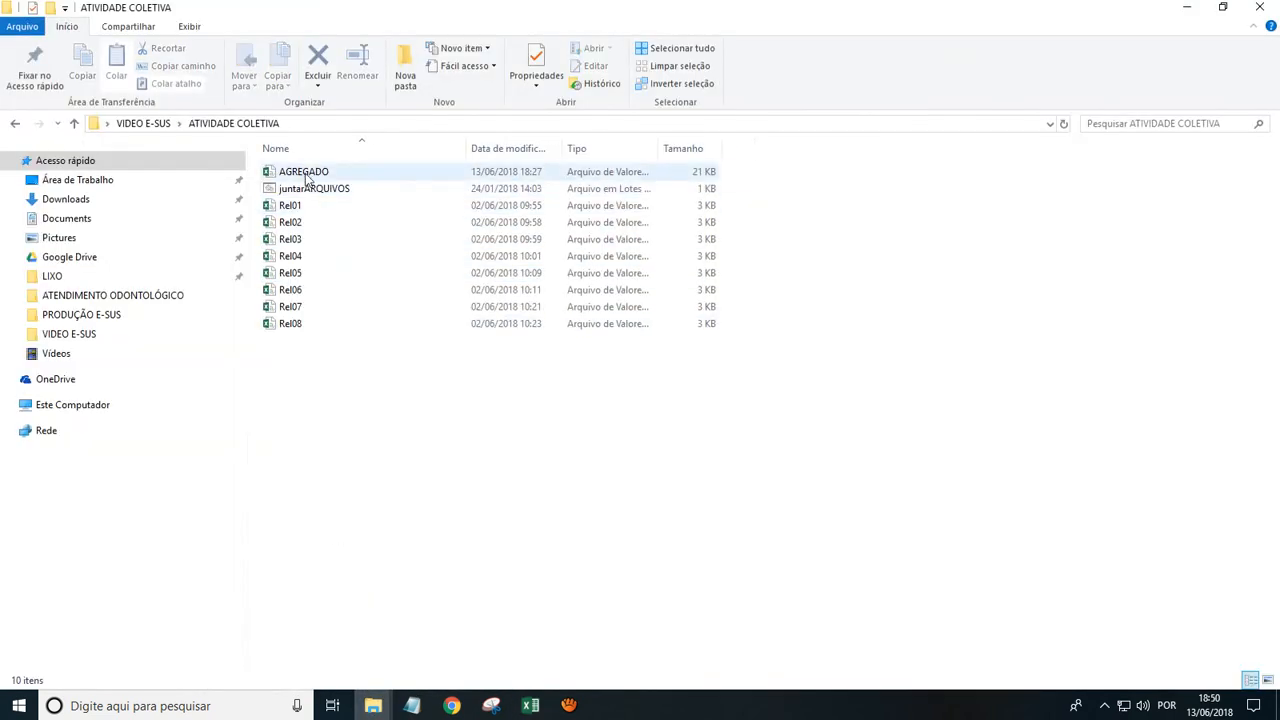
pyautogui.click(307, 177)
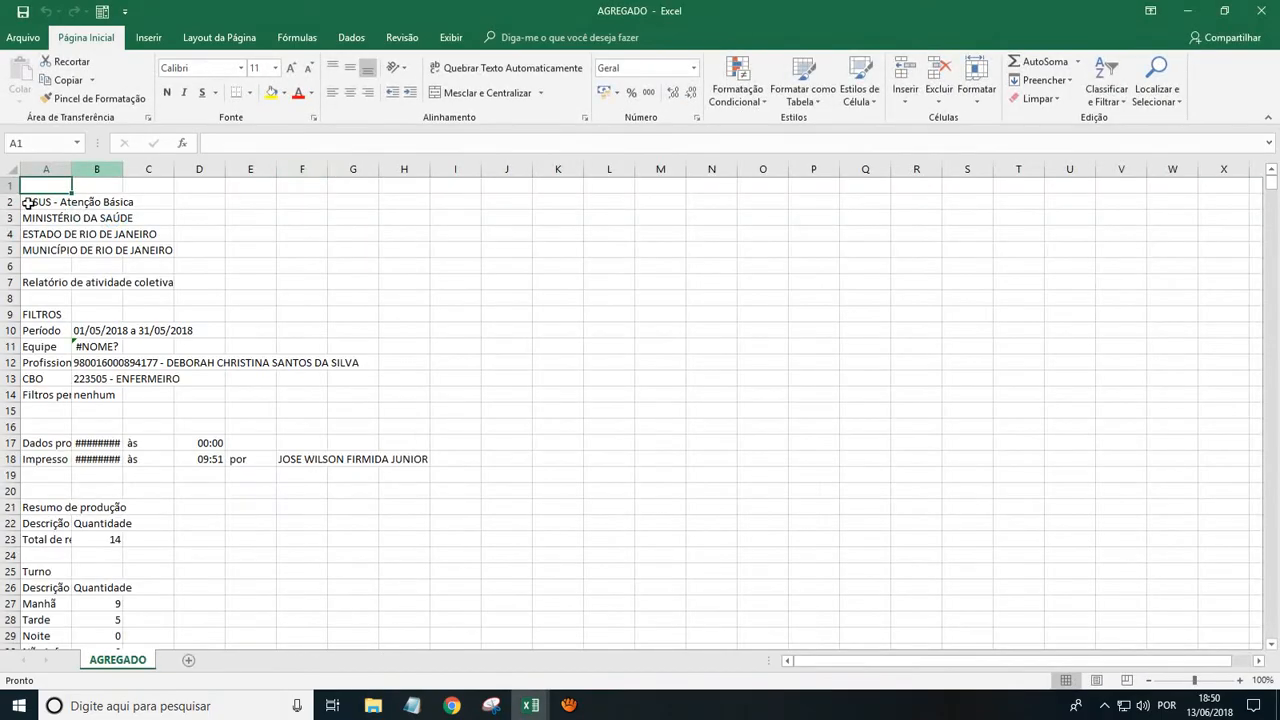
# Step: Copy the whole collective activity report in AGREGADO, cells A2 through F906
pyautogui.click(35, 202)
pyautogui.moveTo(55, 203); pyautogui.dragTo(298, 213)
pyautogui.moveTo(1275, 187); pyautogui.dragTo(1275, 633)
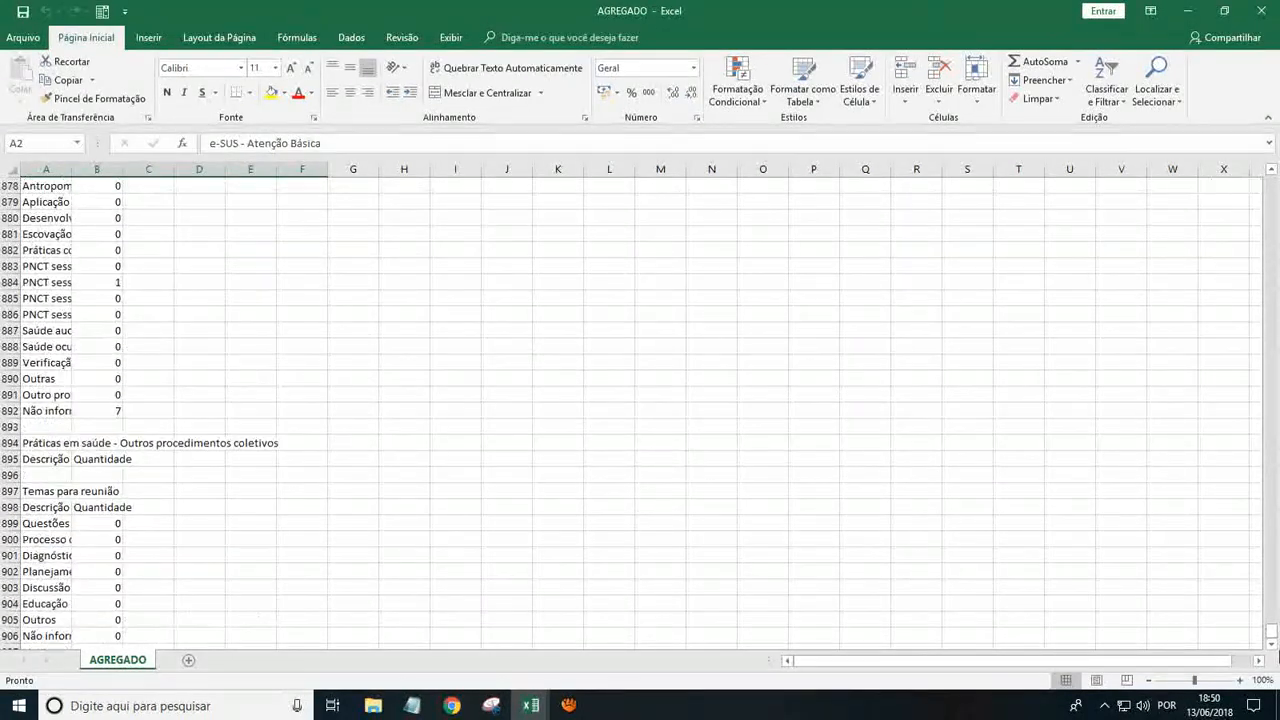
pyautogui.keyDown('shift'); pyautogui.click(297, 633); pyautogui.keyUp('shift')
pyautogui.hotkey('ctrl', 'c')
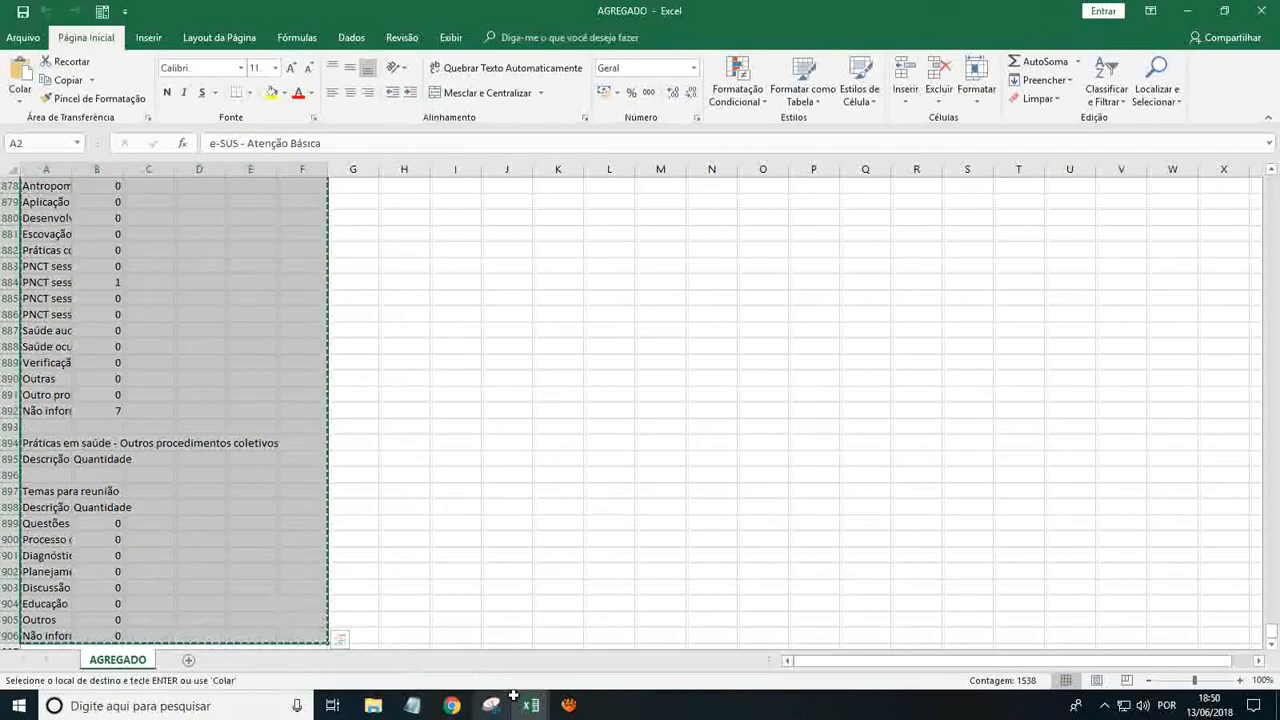
# Step: Paste the copied report at cell A3 of the Relatório de atividade coletiva sheet in GERADOR ATIVIDADE COLETIVA
pyautogui.moveTo(525, 702)
pyautogui.click(455, 660)
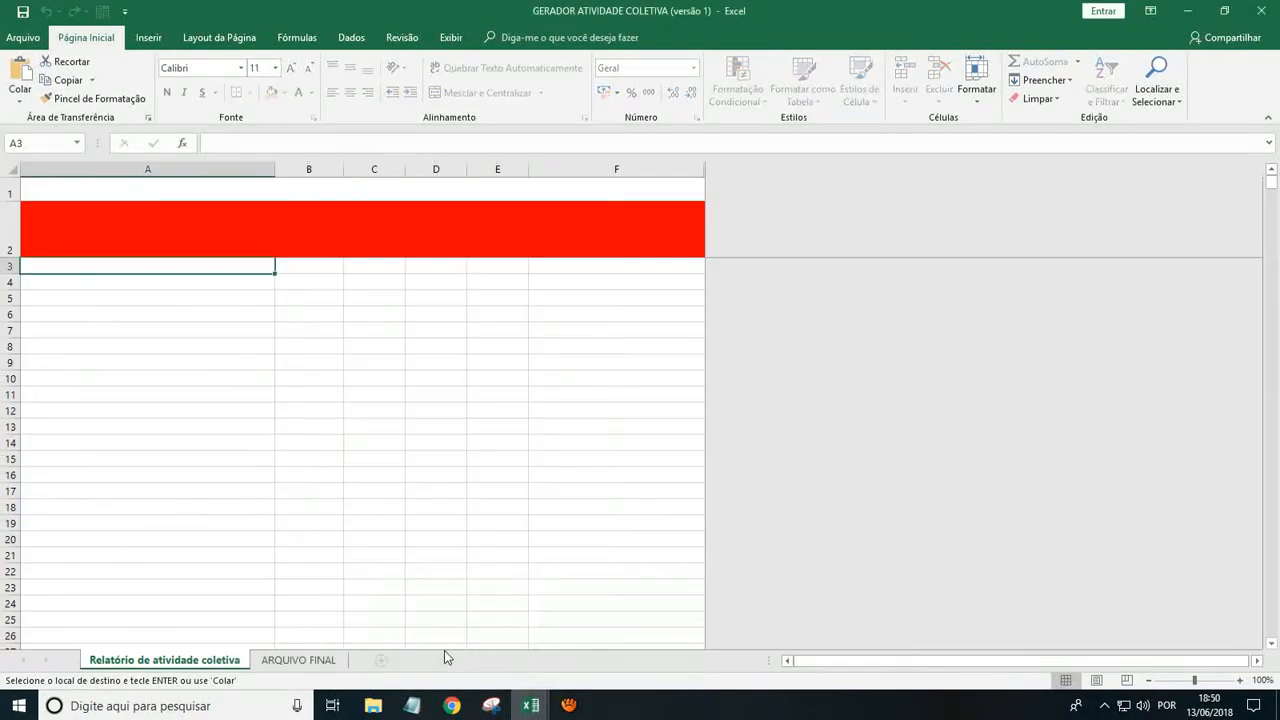
pyautogui.rightClick(30, 265)
pyautogui.click(93, 334)
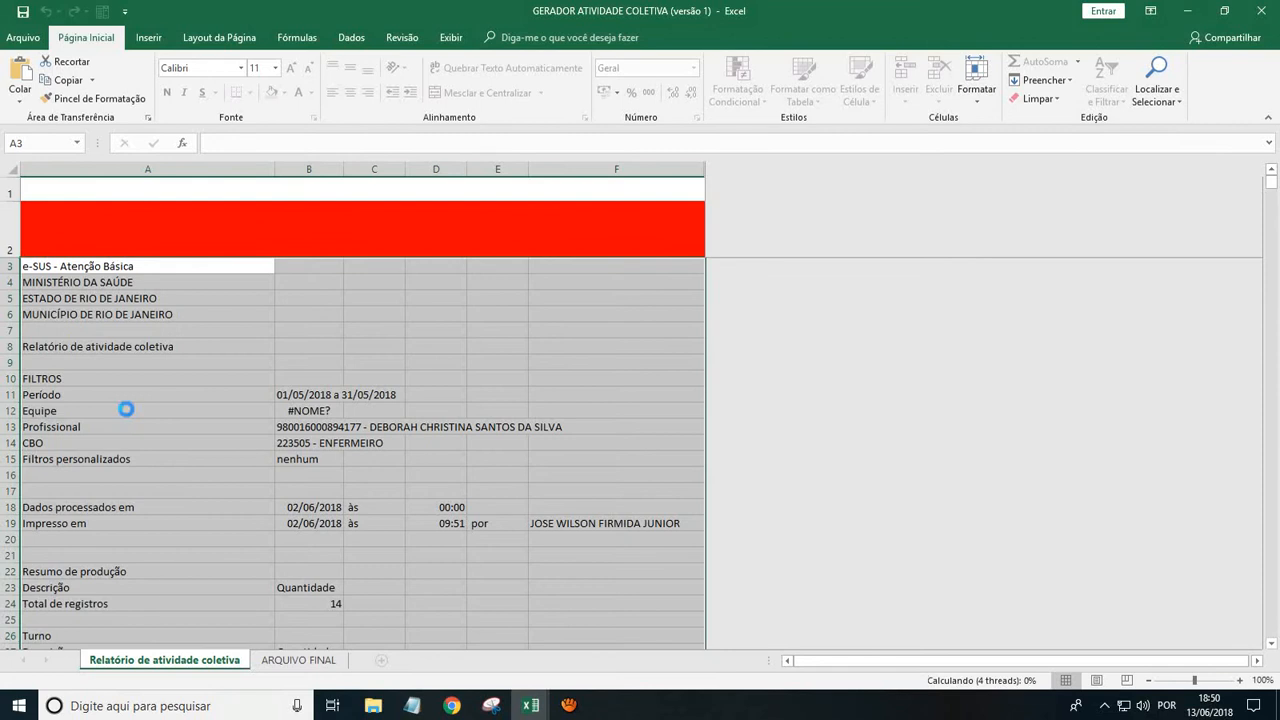
# Step: Set the CNES in cell B2 of the ARQUIVO FINAL sheet to 2296527
pyautogui.click(292, 660)
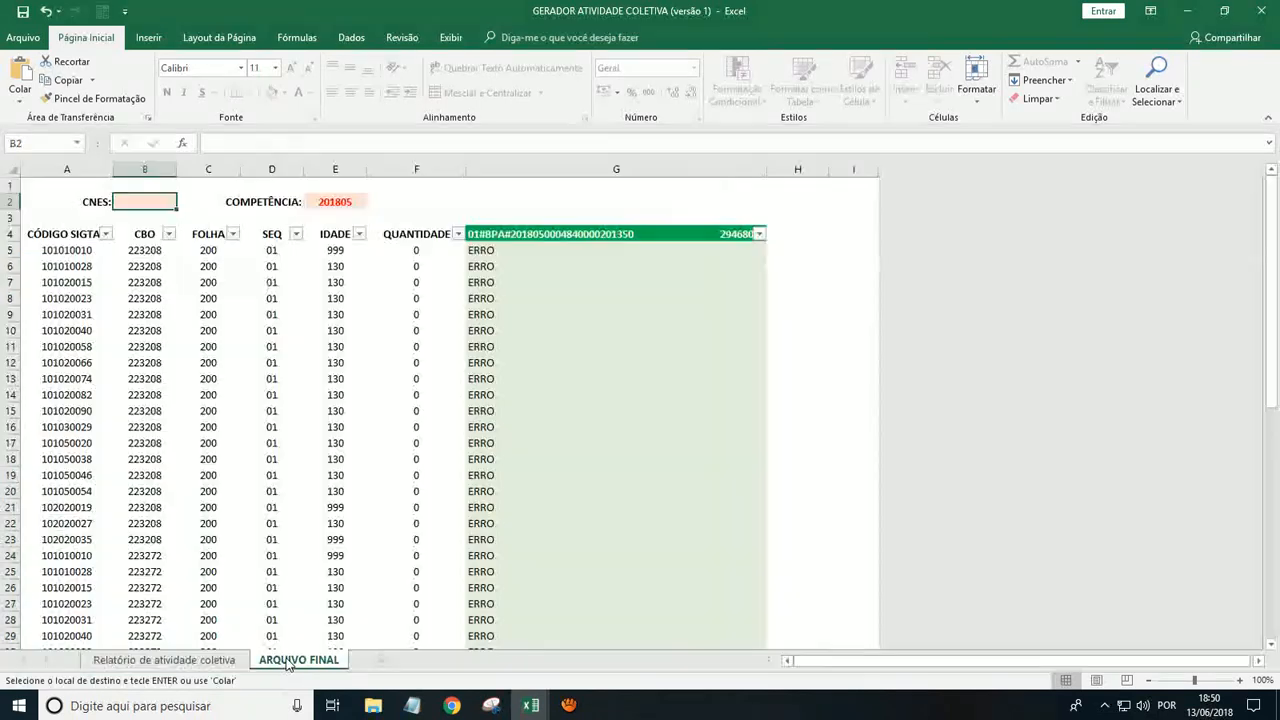
pyautogui.write('2296527')
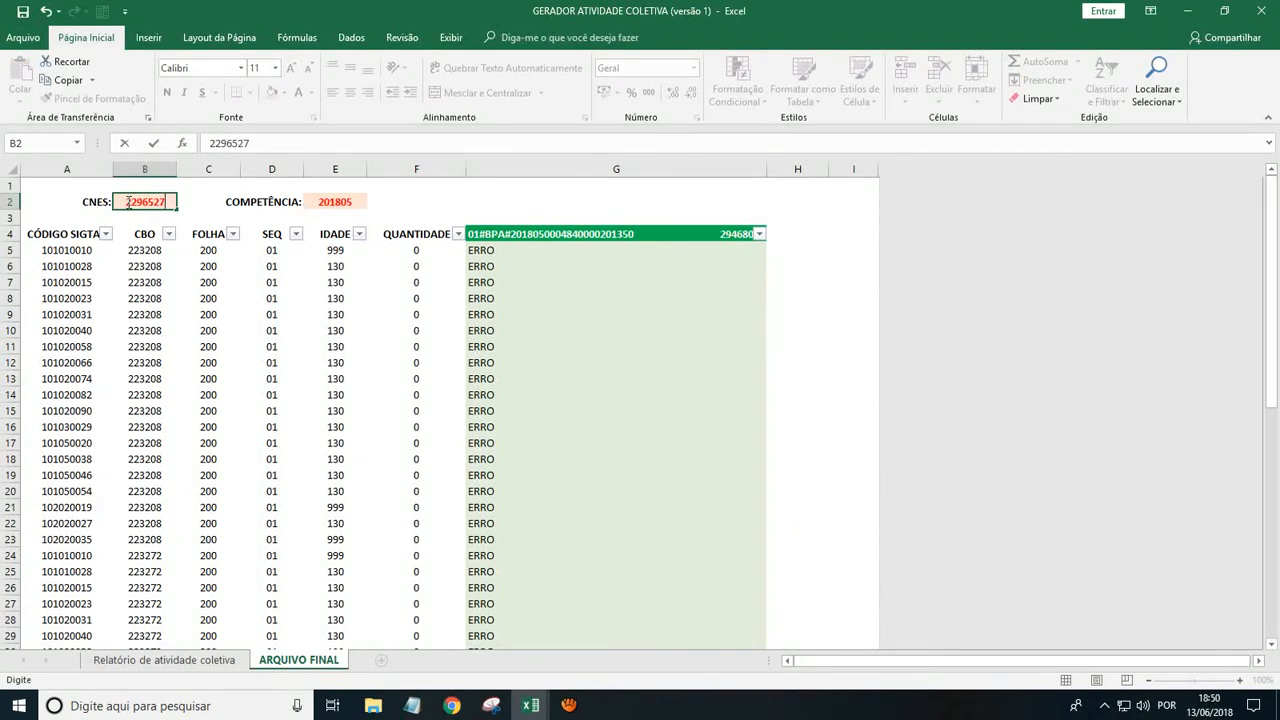
pyautogui.press('Return')
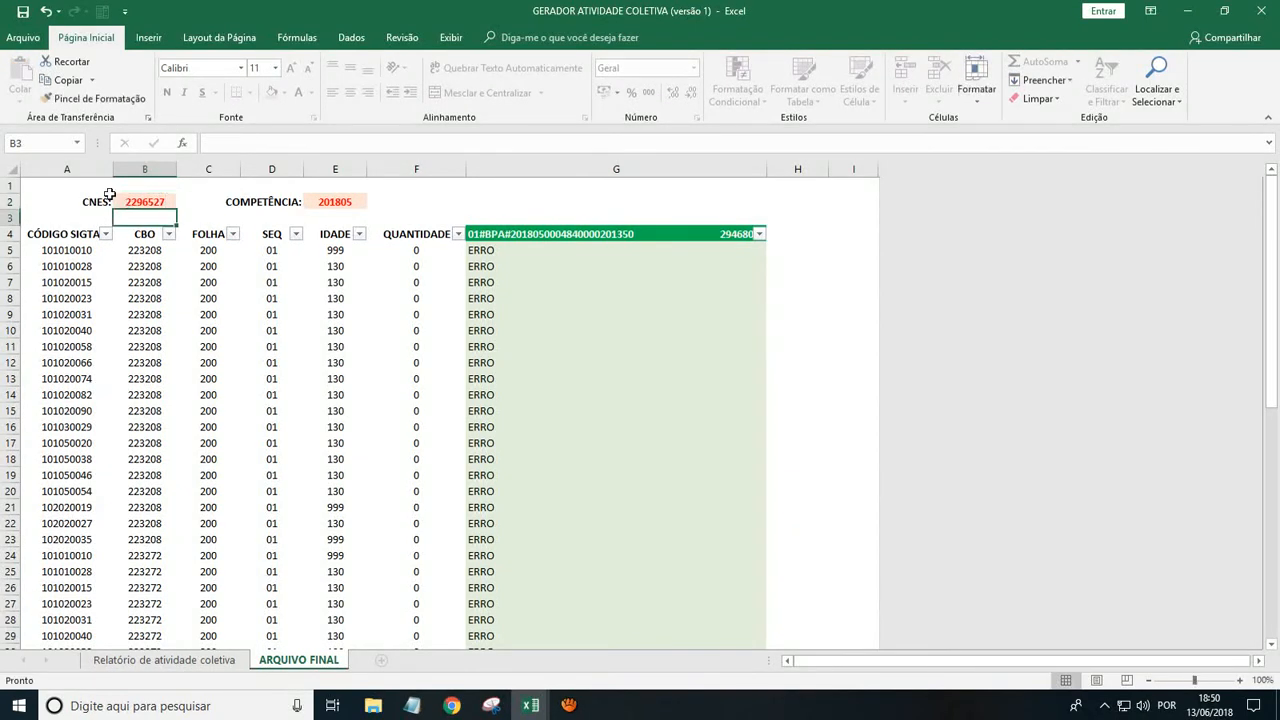
# Step: Filter the BPA line column G on the ARQUIVO FINAL sheet to exclude the ERRO entries
pyautogui.click(350, 201)
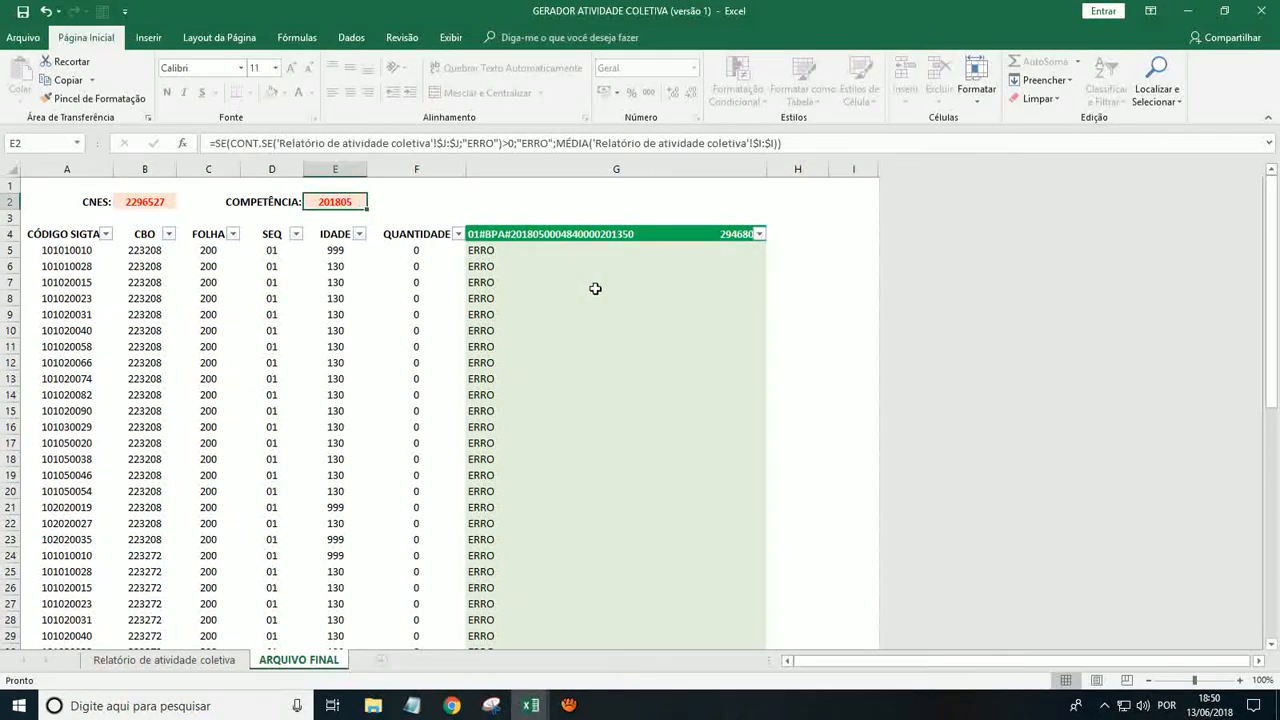
pyautogui.click(655, 284)
pyautogui.click(761, 233)
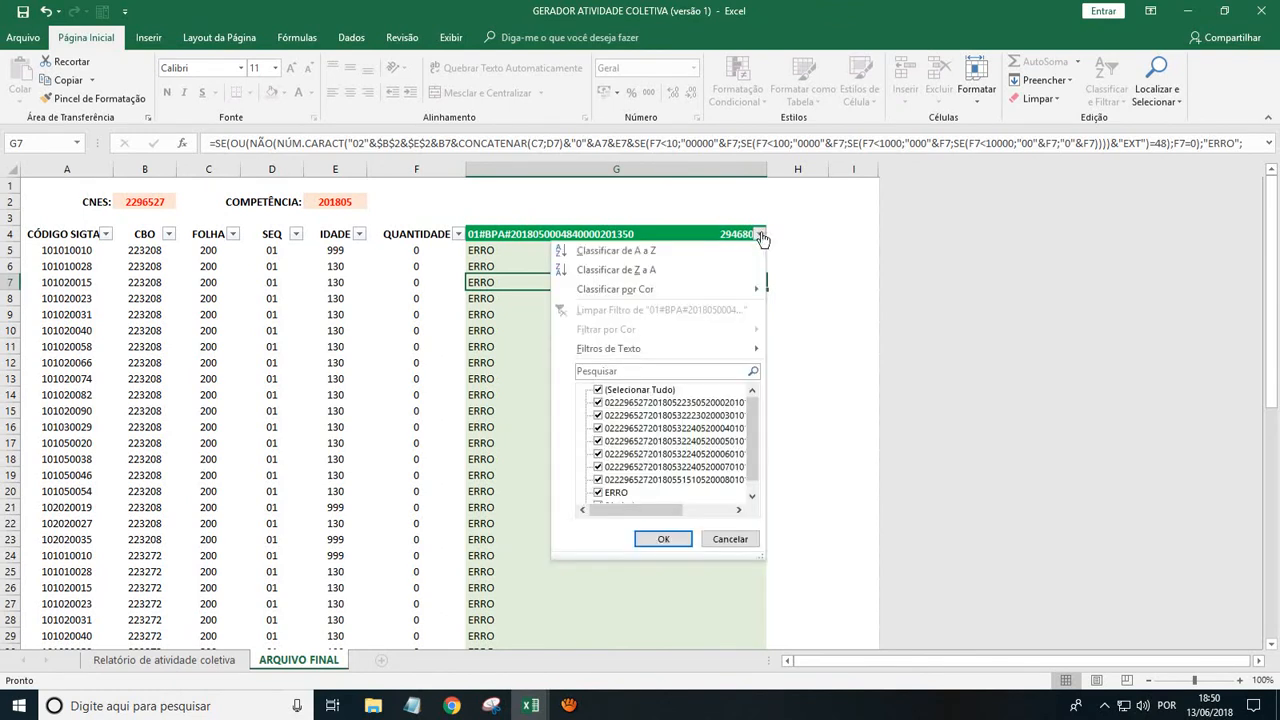
pyautogui.scroll(-1, 751, 430)
pyautogui.click(613, 480)
pyautogui.click(663, 539)
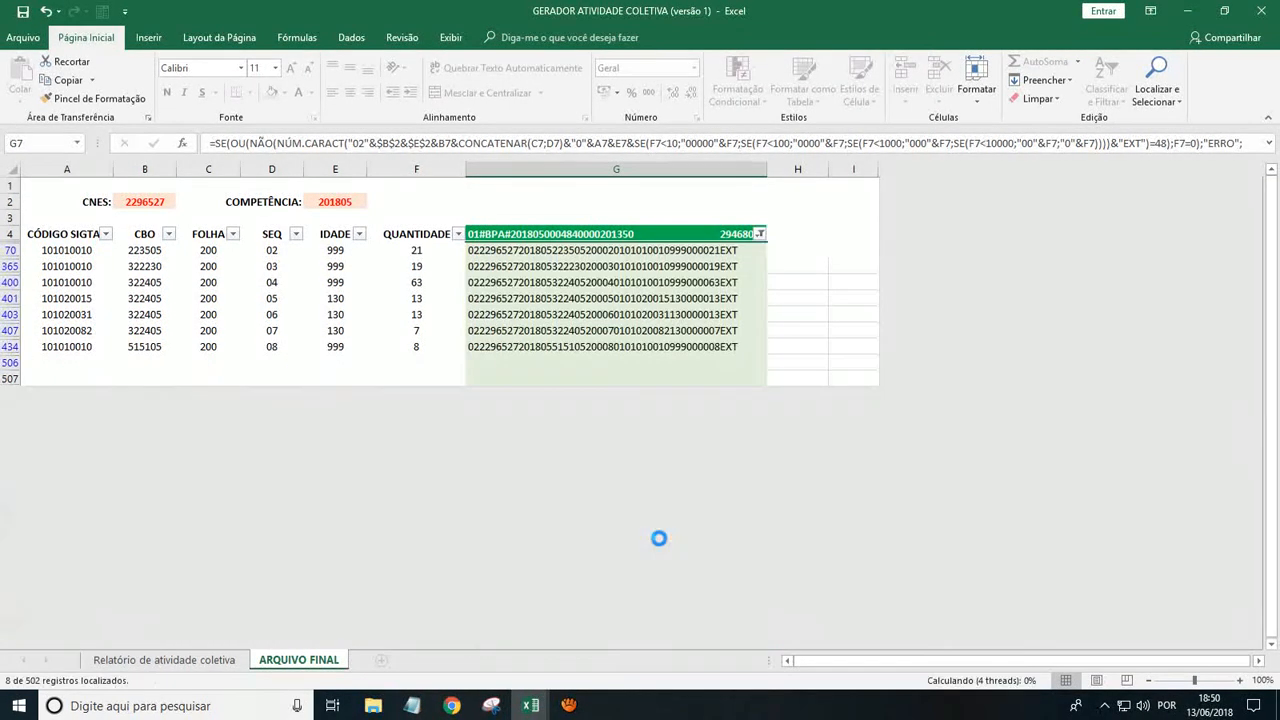
# Step: Copy the header and the filtered BPA lines from column G and paste them into a blank Notepad document
pyautogui.moveTo(571, 233); pyautogui.dragTo(575, 347)
pyautogui.hotkey('ctrl', 'c')
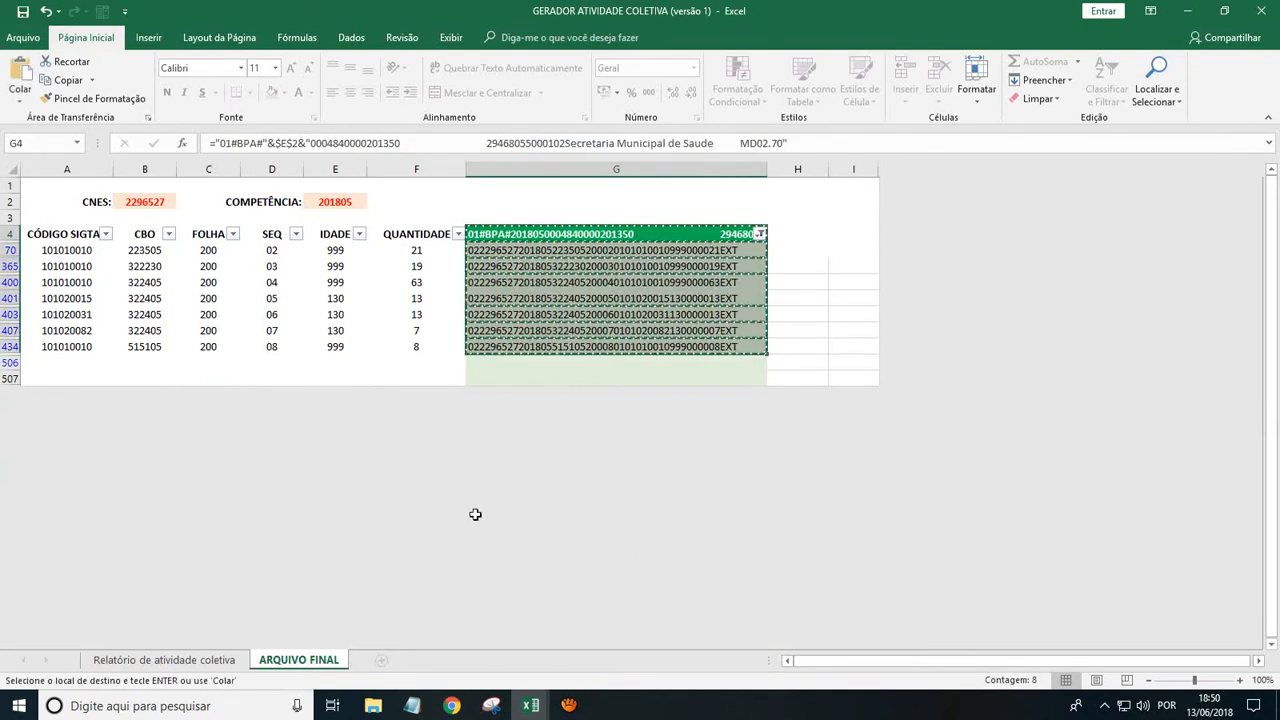
pyautogui.click(412, 705)
pyautogui.hotkey('ctrl', 'v')
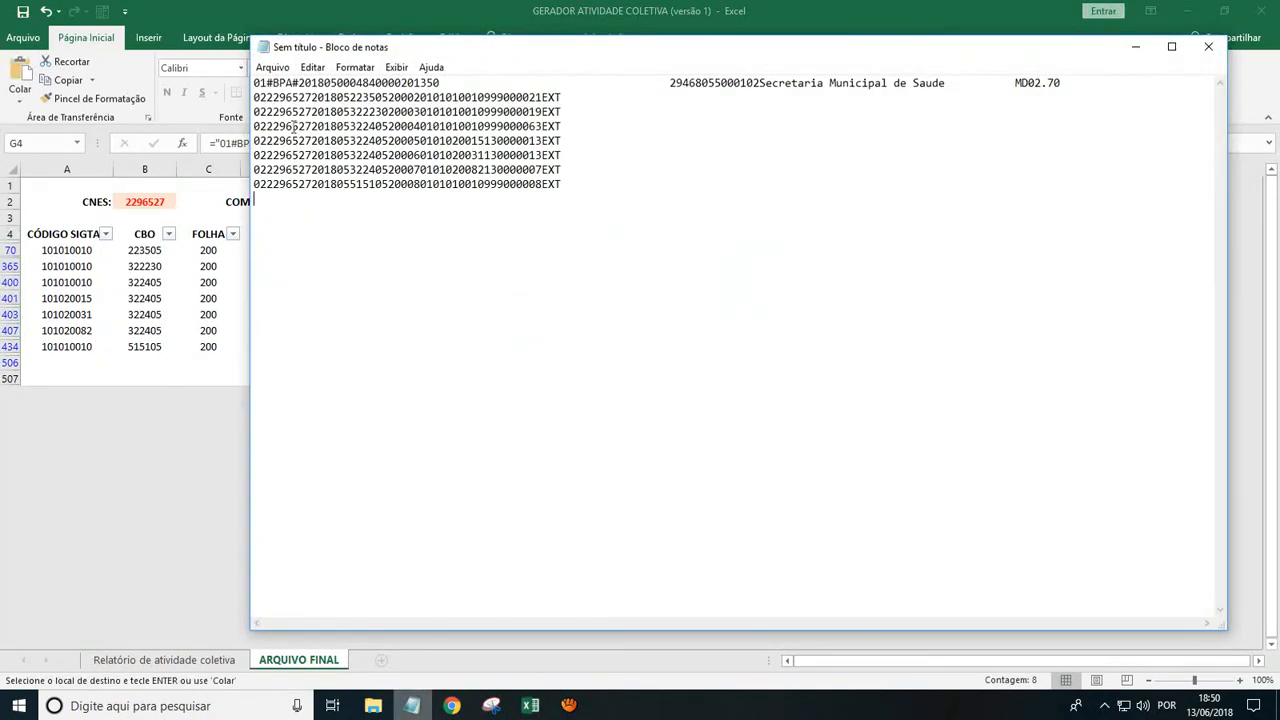
# Step: Save the text as ATIV COLETIVA MAIO in the ARQUIVOS PA folder and close the document
pyautogui.click(275, 67)
pyautogui.click(290, 121)
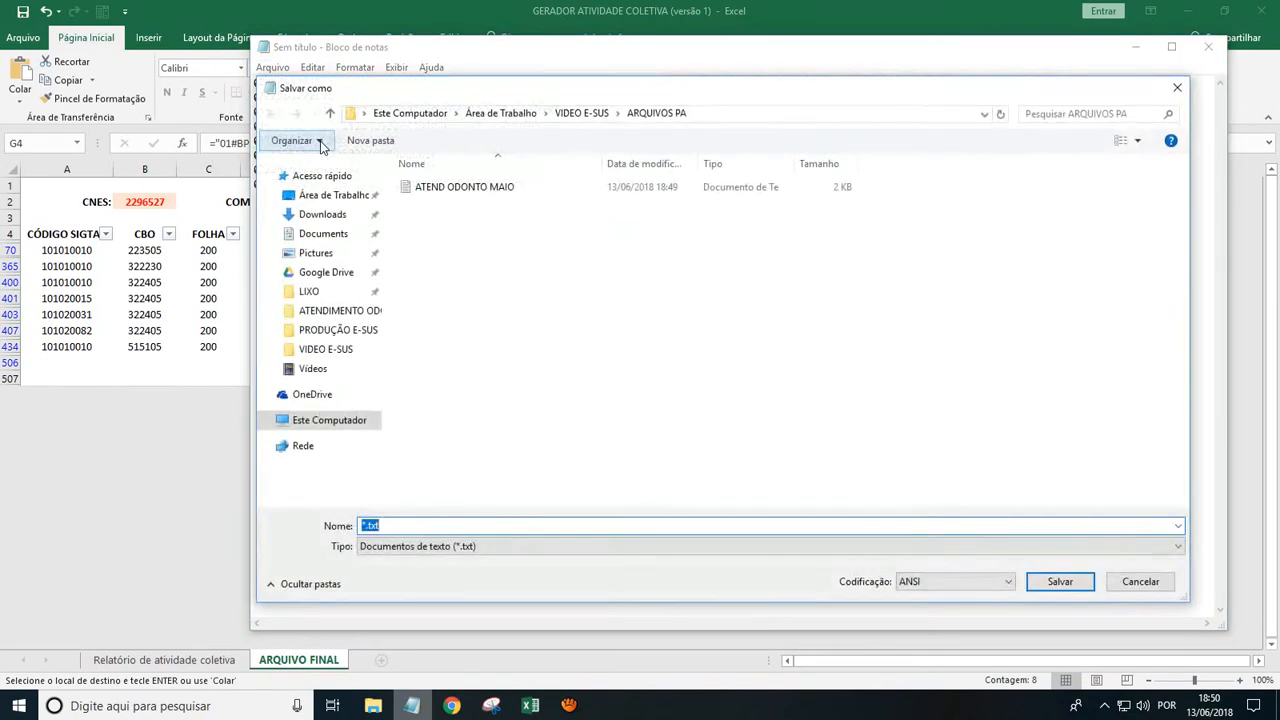
pyautogui.write('ATIV COLETIVA MAIO')
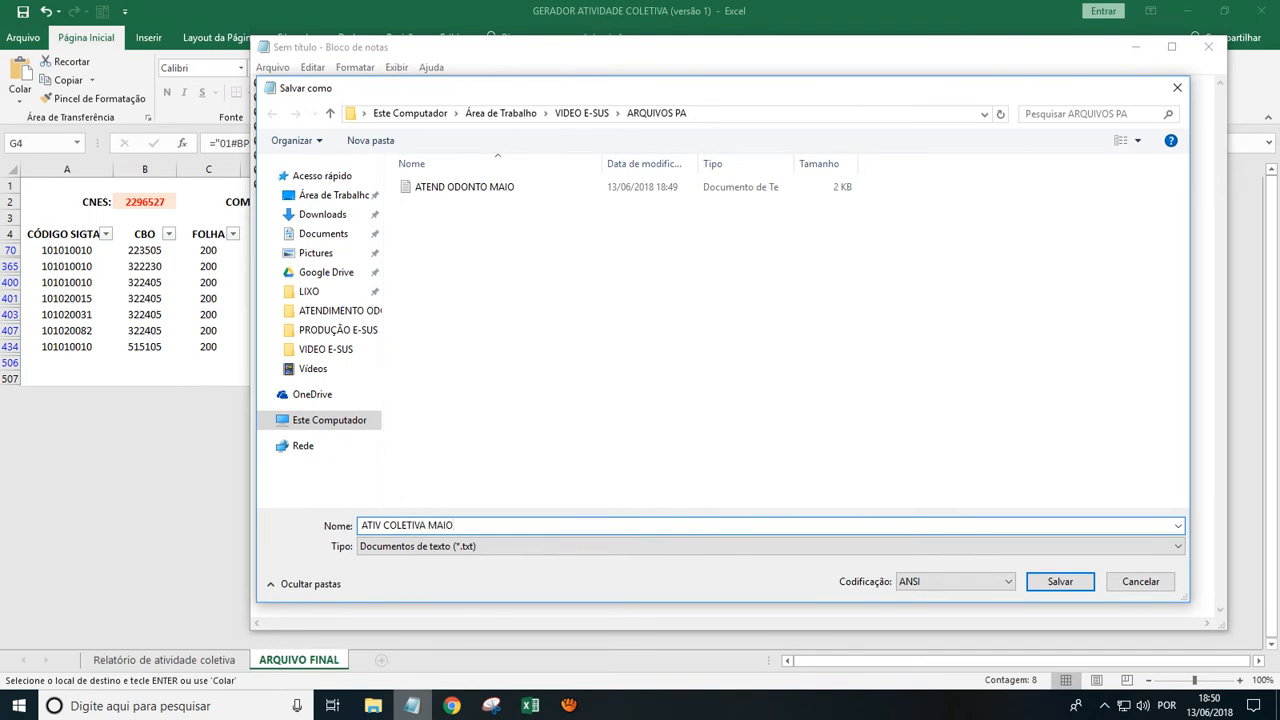
pyautogui.press('Return')
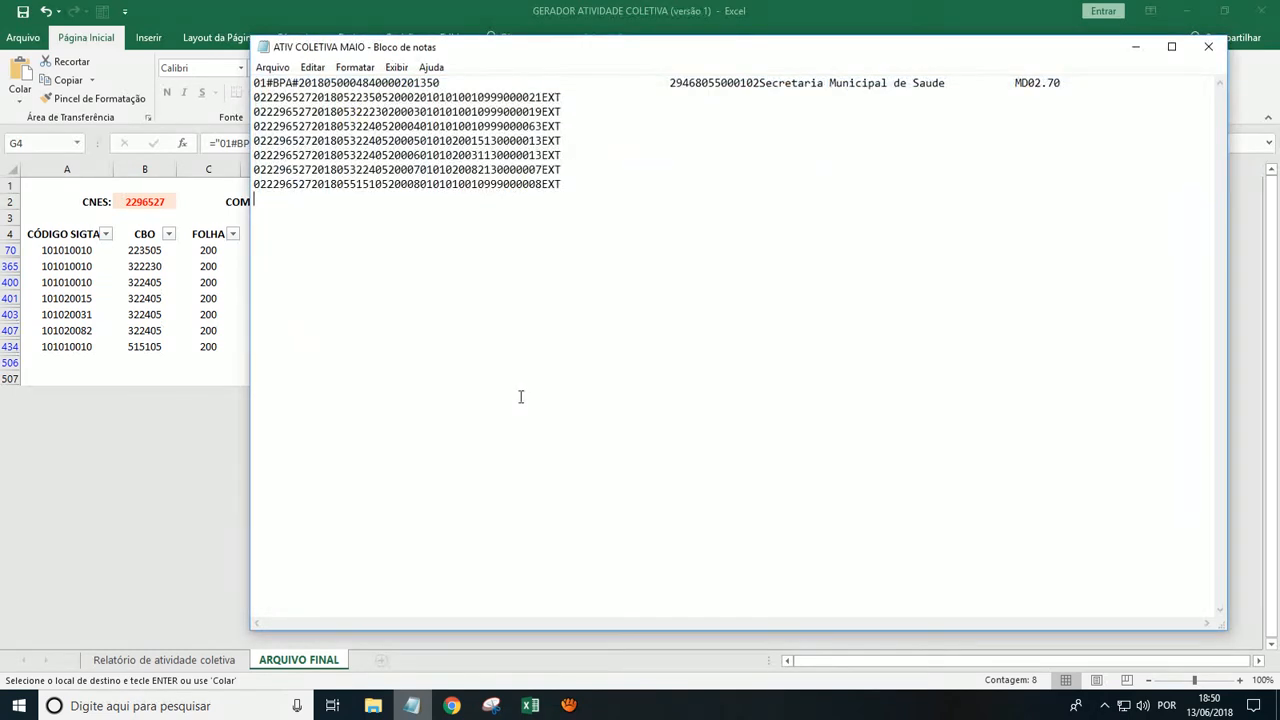
pyautogui.click(1206, 52)
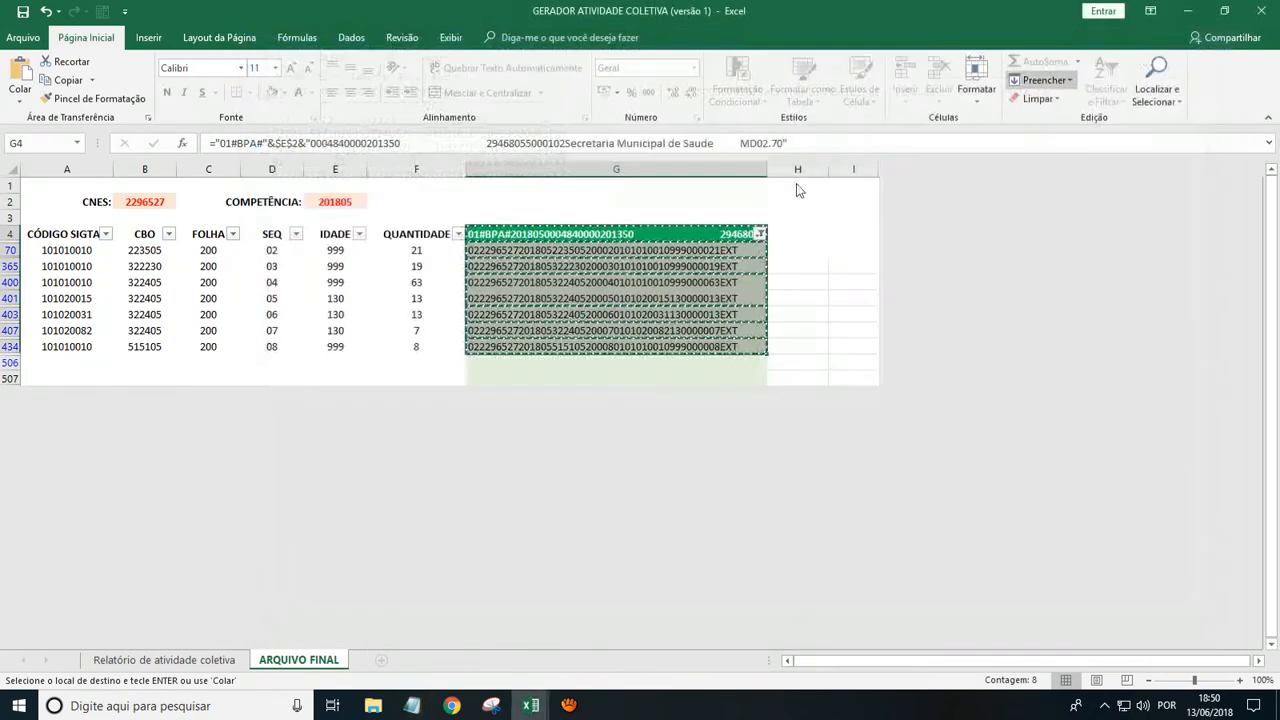
# Step: Close GERADOR ATIVIDADE COLETIVA without saving it or keeping the clipboard data, and close the AGREGADO workbook
pyautogui.click(1266, 10)
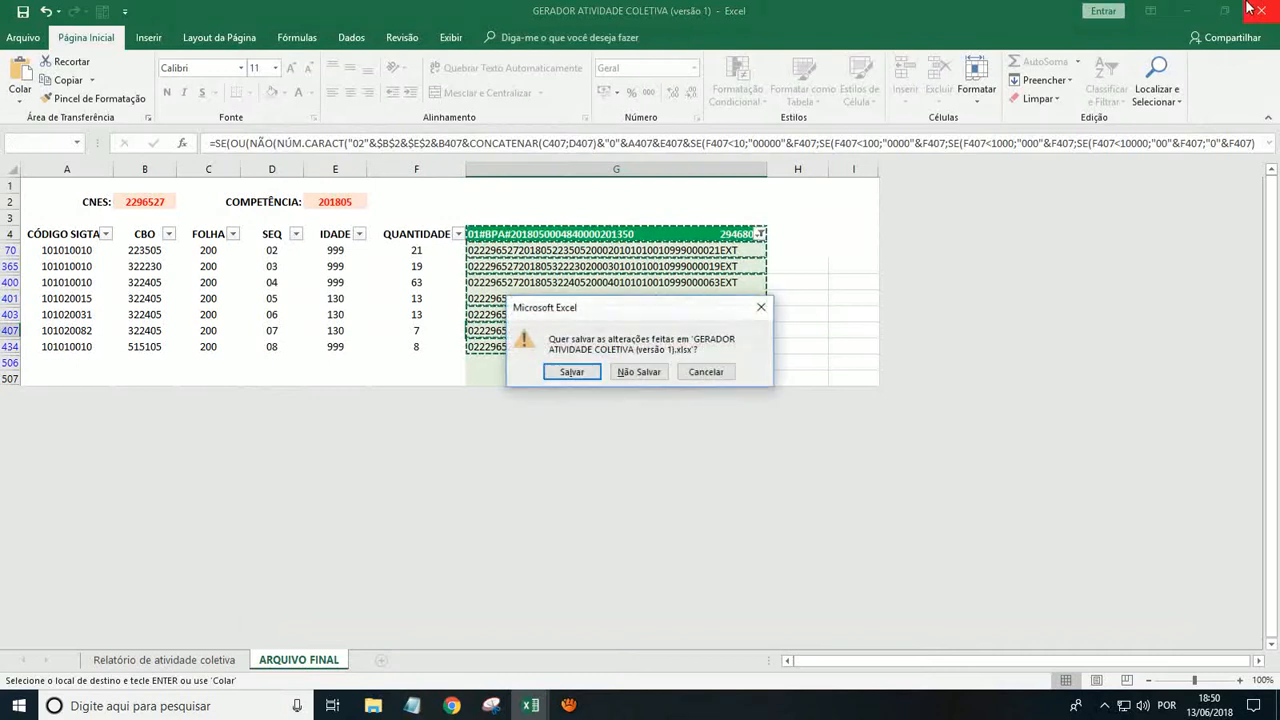
pyautogui.click(640, 372)
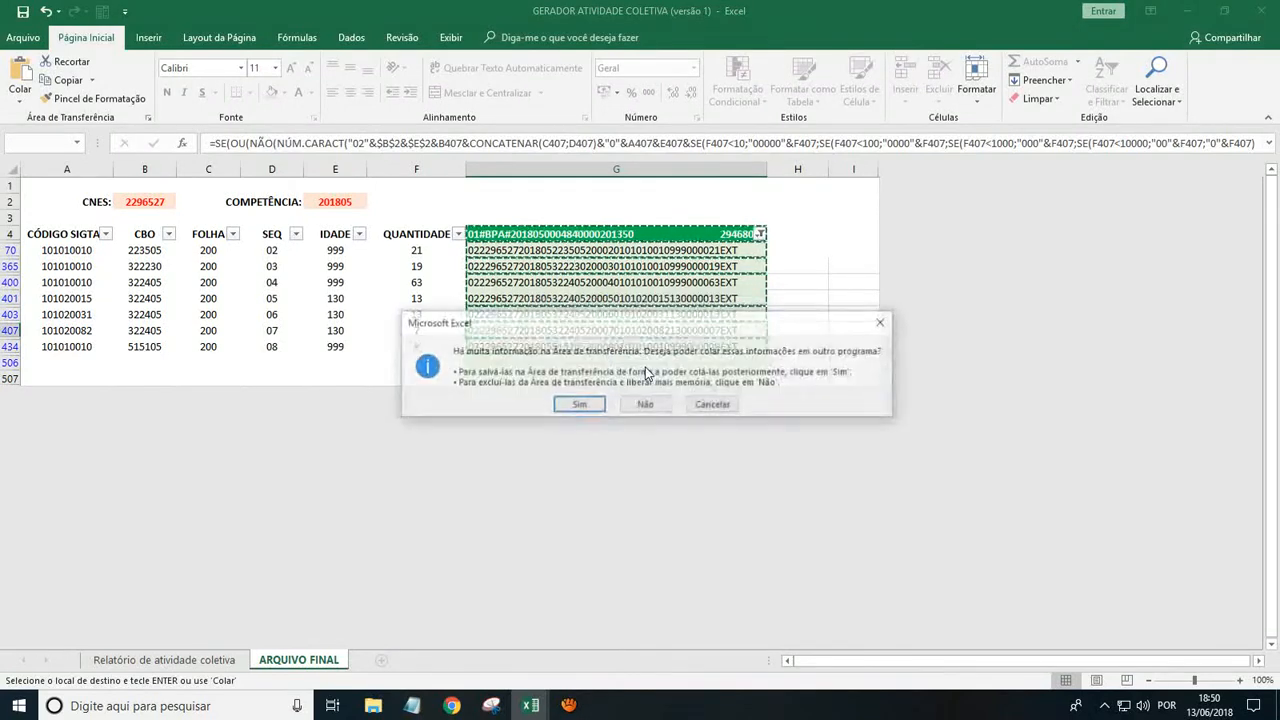
pyautogui.click(645, 400)
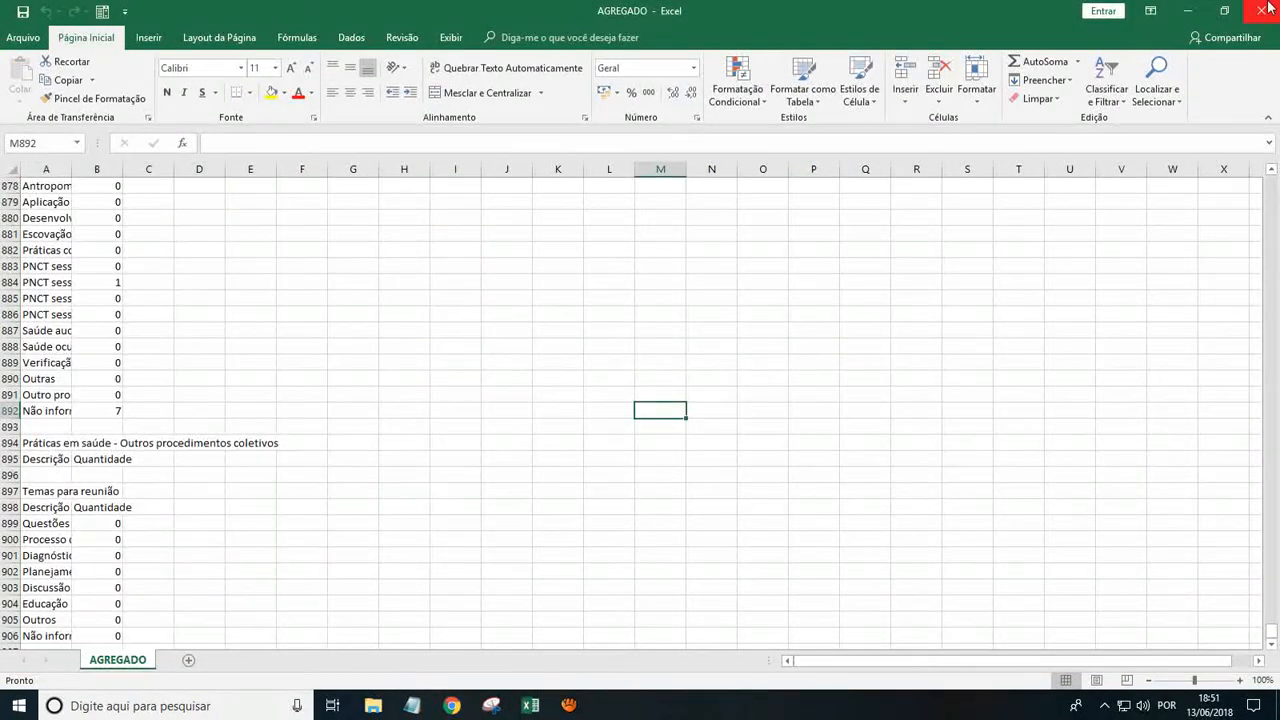
pyautogui.click(1266, 9)
pyautogui.click(510, 420)
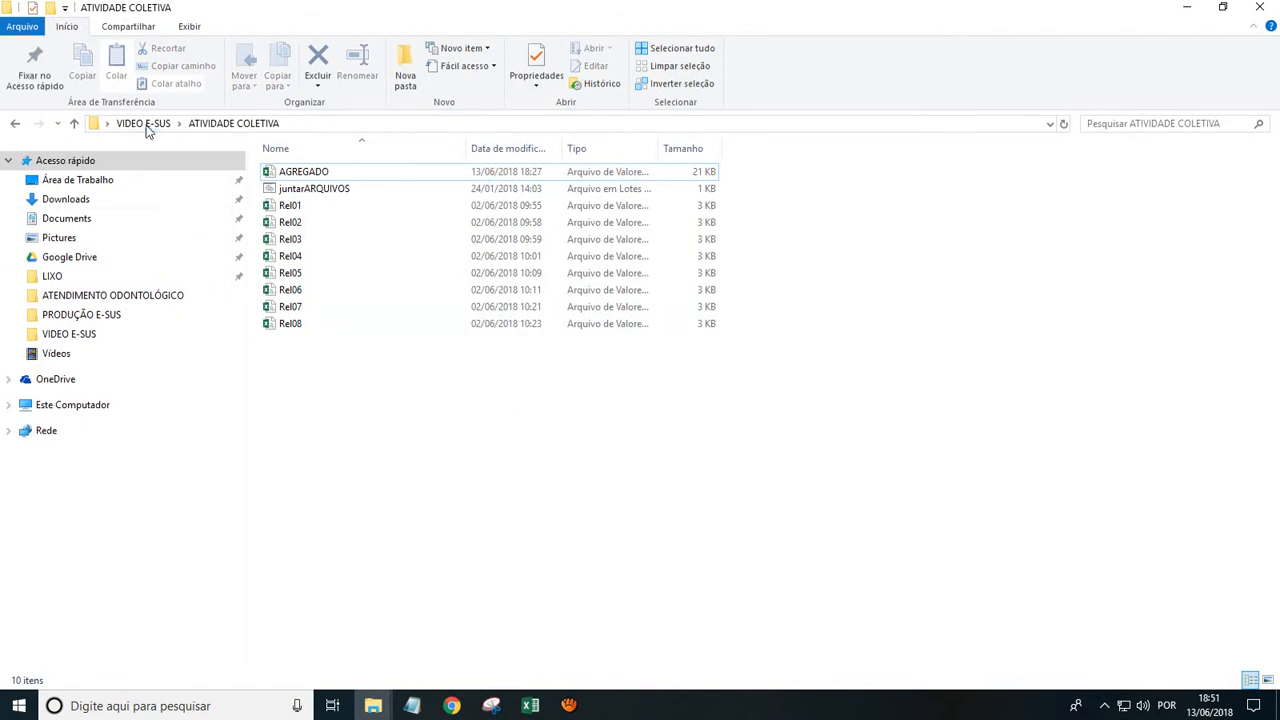
# Step: Go back to the VIDEO E-SUS folder and open GERADOR PROCEDIMENTOS (versão 1)
pyautogui.click(145, 123)
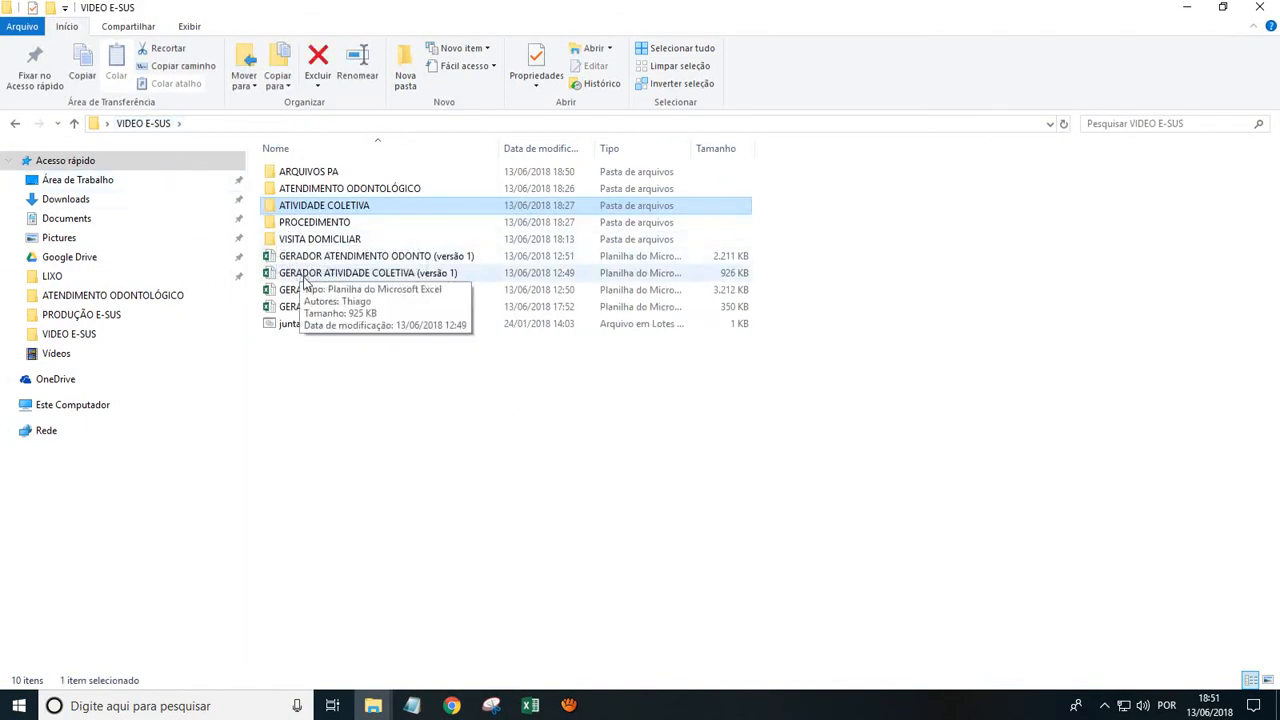
pyautogui.click(360, 290)
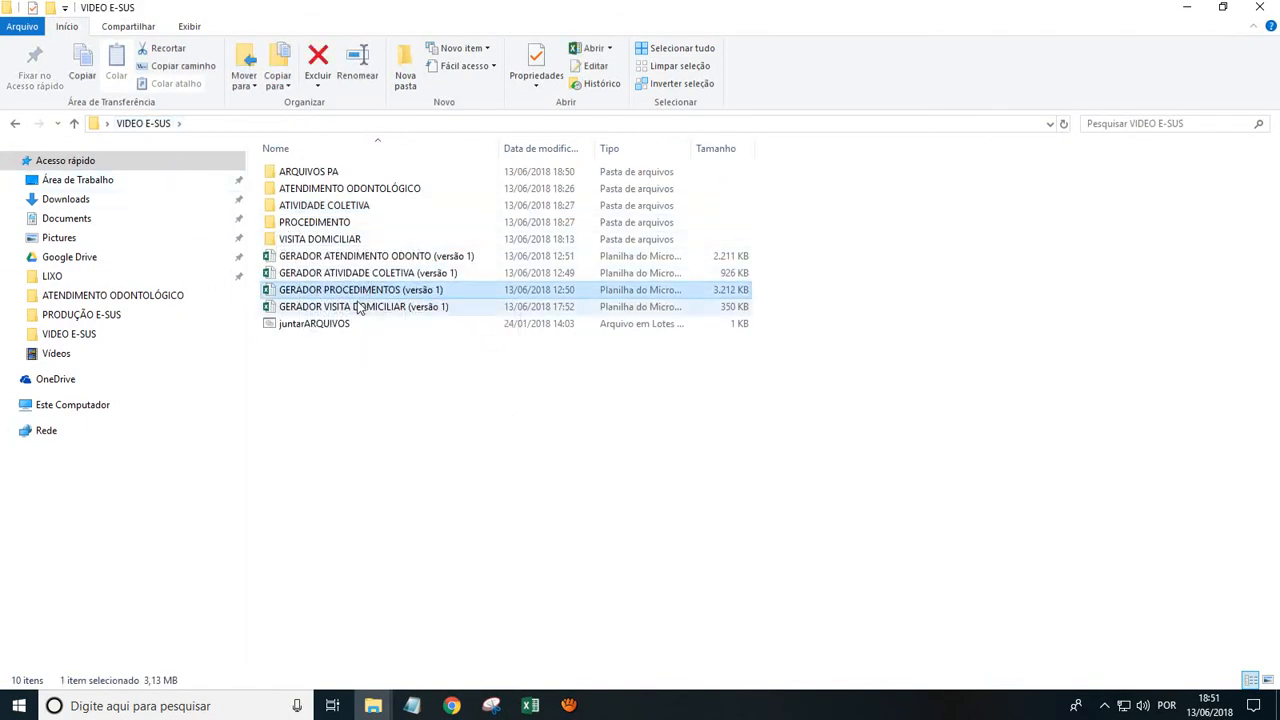
pyautogui.doubleClick(360, 292)
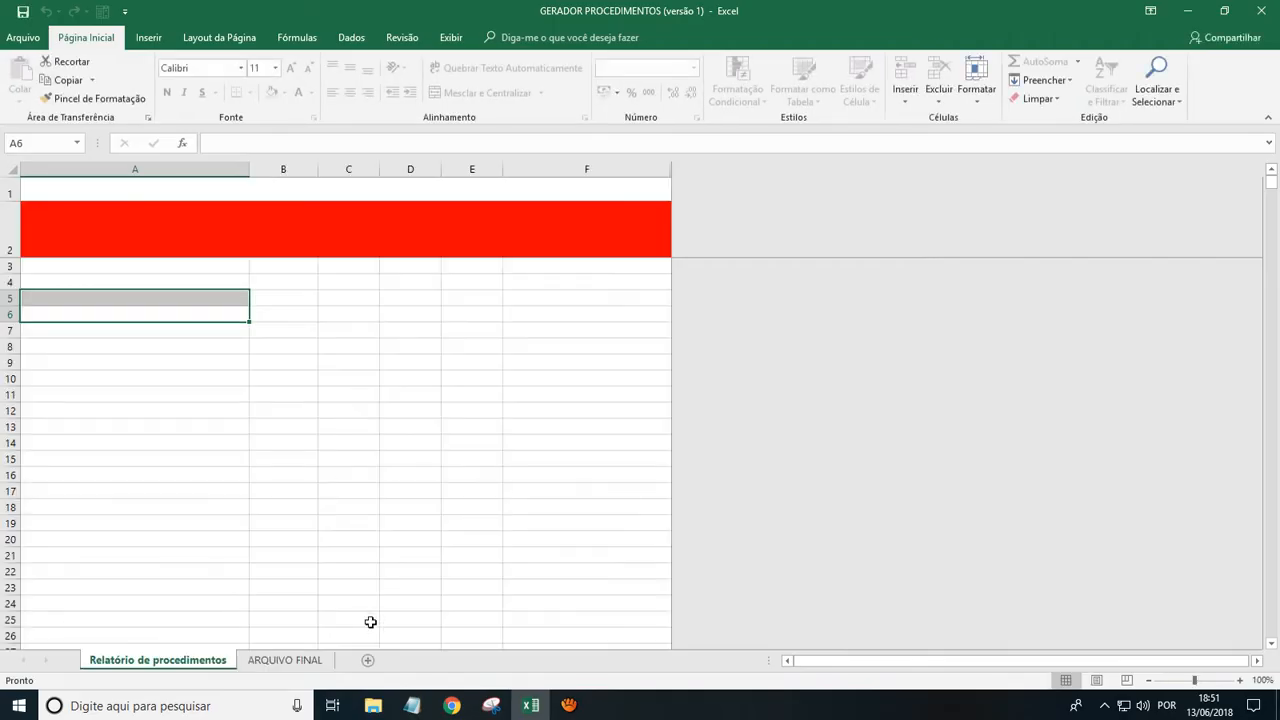
# Step: Return to File Explorer and open the AGREGADO file from the PROCEDIMENTO folder
pyautogui.moveTo(373, 705)
pyautogui.click(431, 658)
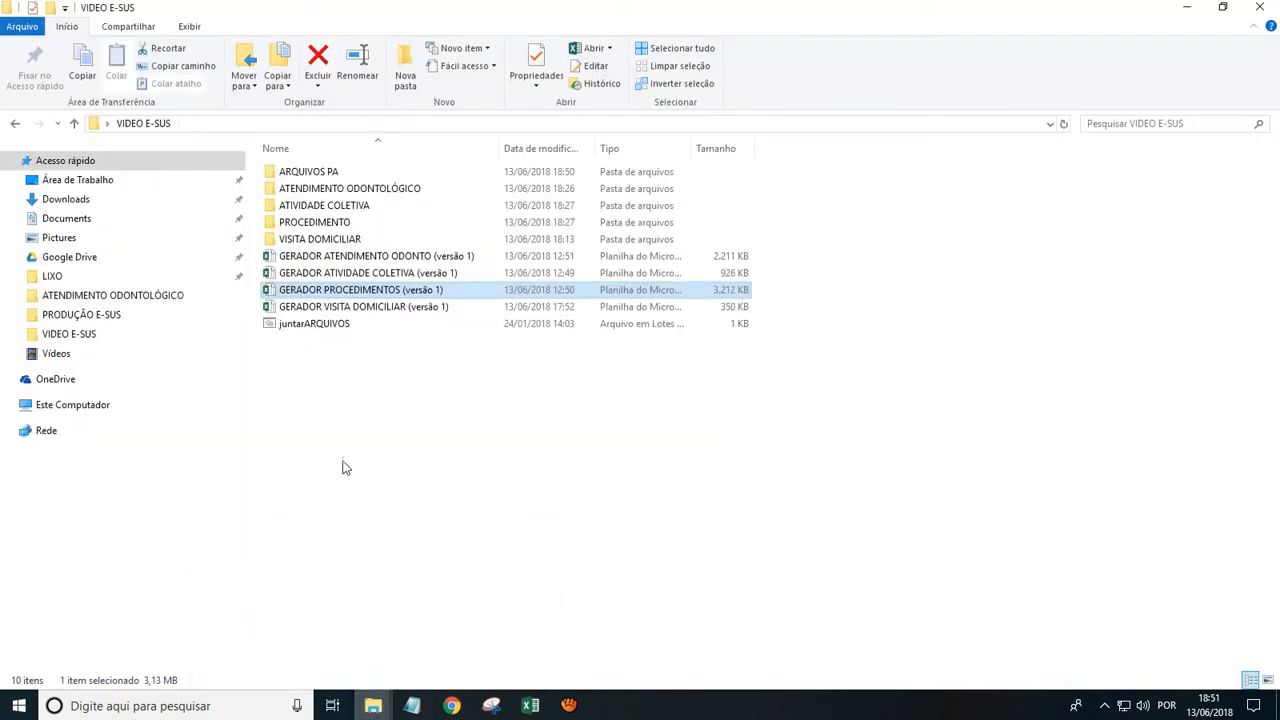
pyautogui.doubleClick(288, 222)
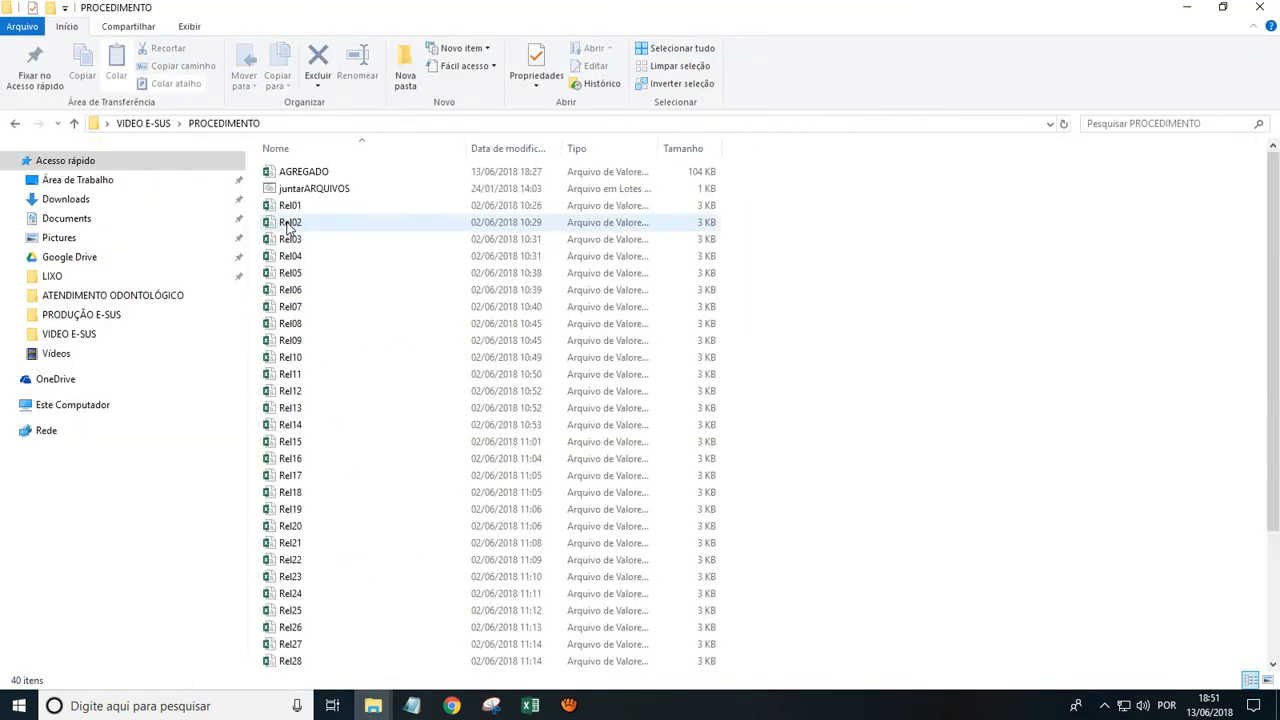
pyautogui.doubleClick(288, 171)
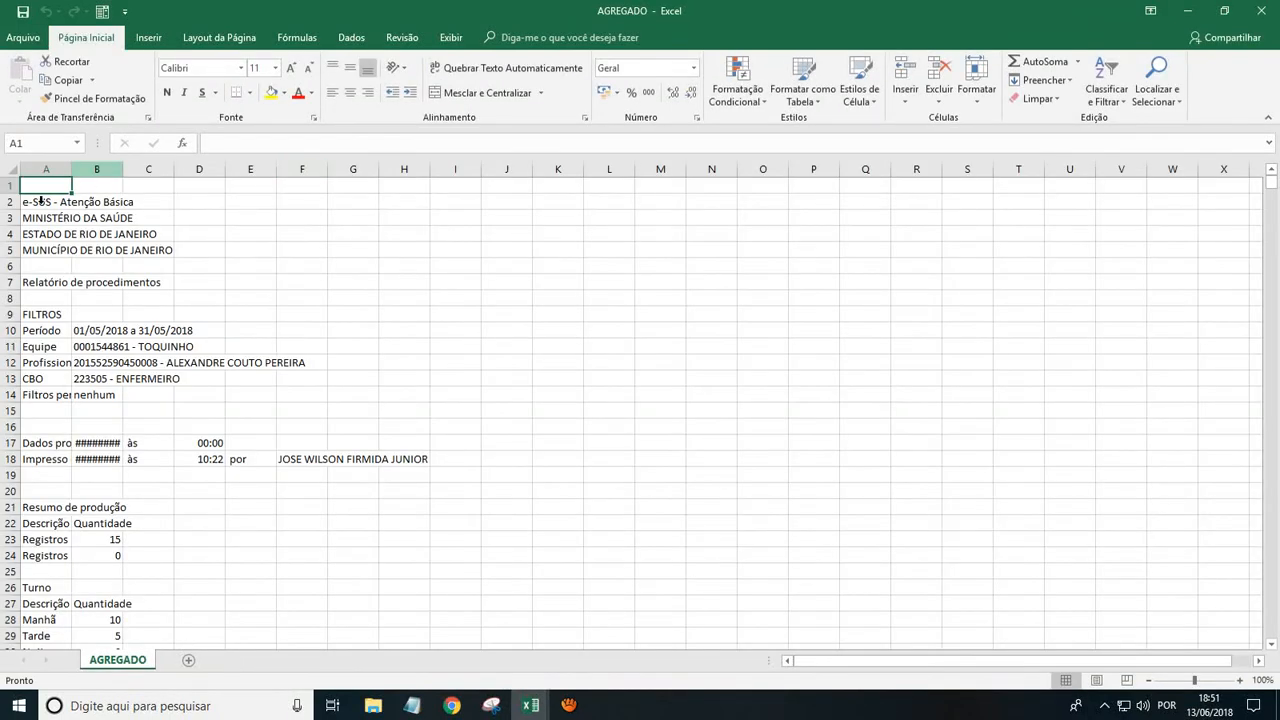
# Step: Copy the whole procedures report in AGREGADO, cells A2 through F4776
pyautogui.moveTo(38, 200); pyautogui.dragTo(319, 196)
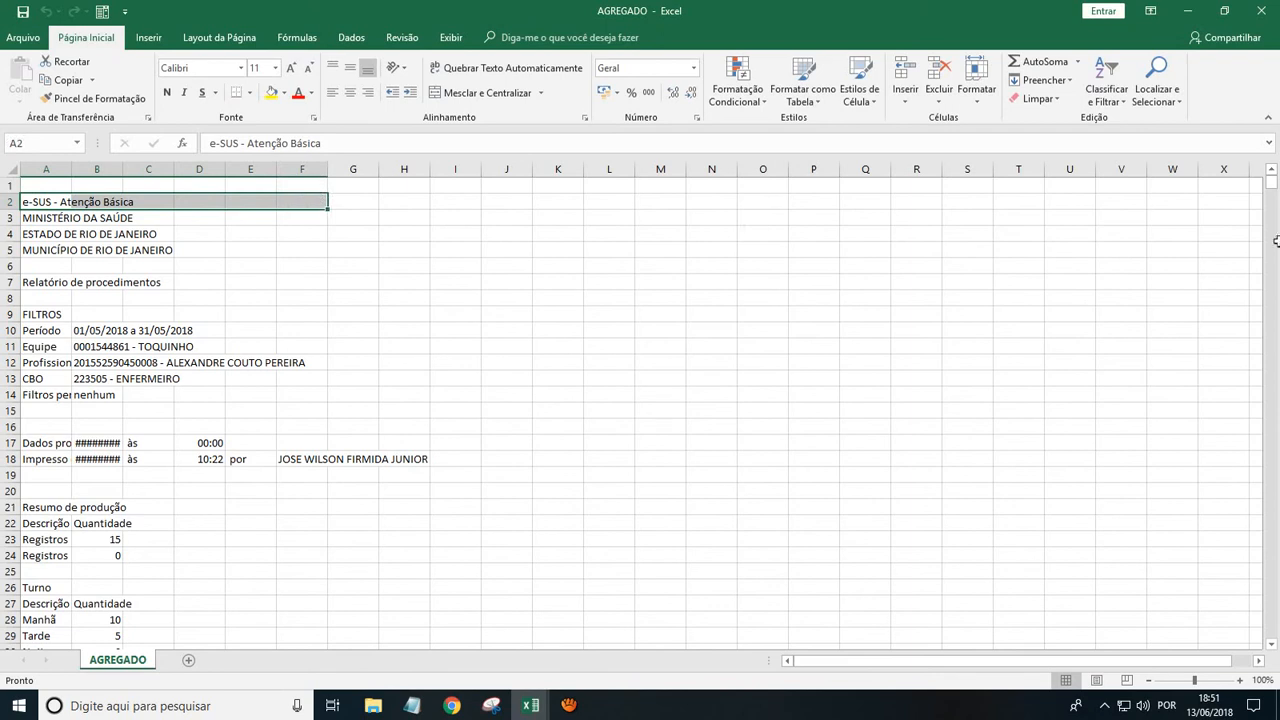
pyautogui.moveTo(1272, 185); pyautogui.dragTo(1272, 633)
pyautogui.keyDown('shift'); pyautogui.click(305, 641); pyautogui.keyUp('shift')
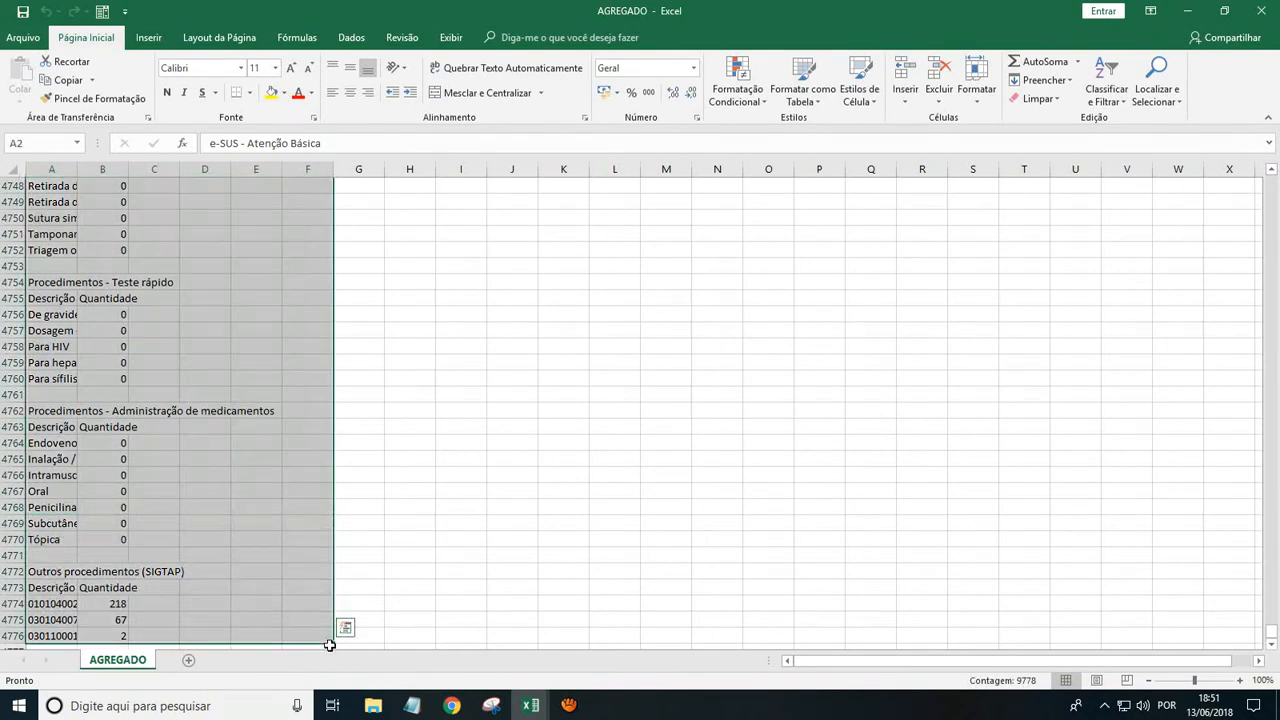
pyautogui.hotkey('ctrl', 'c')
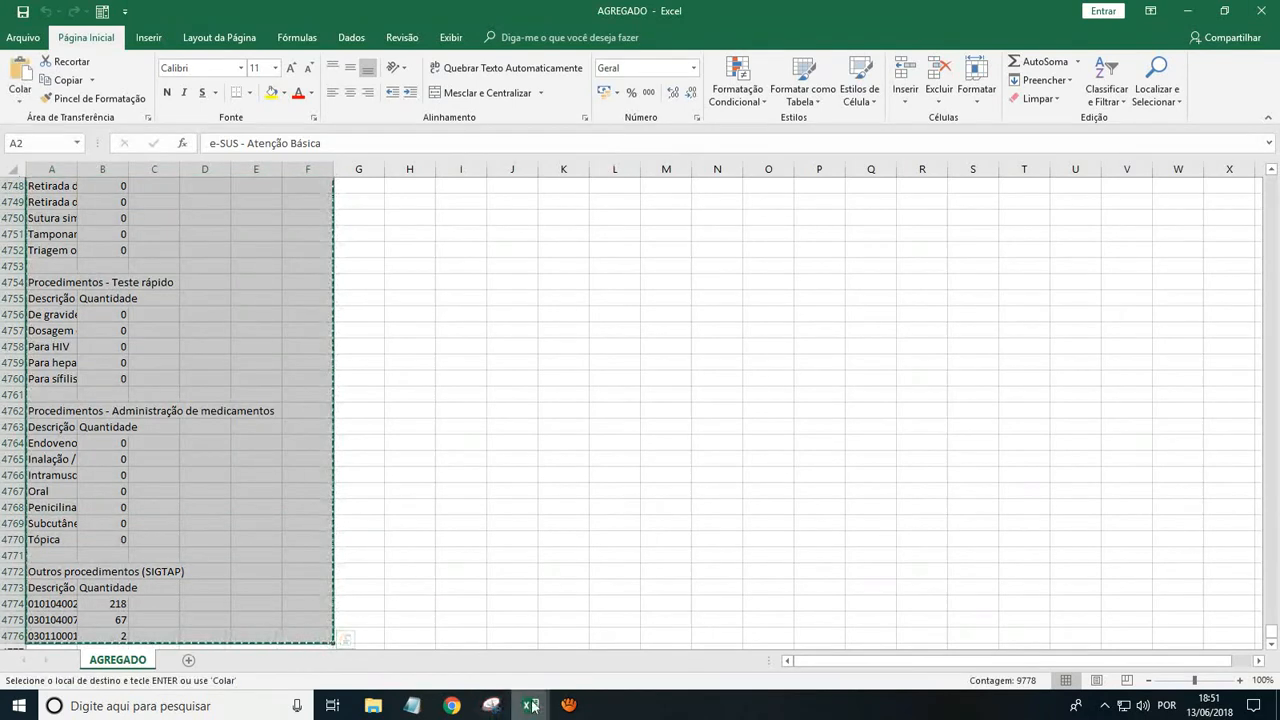
# Step: Paste the copied report with Paste Special at cell A3 of the Relatório de procedimentos sheet in GERADOR PROCEDIMENTOS
pyautogui.click(530, 705)
pyautogui.click(461, 660)
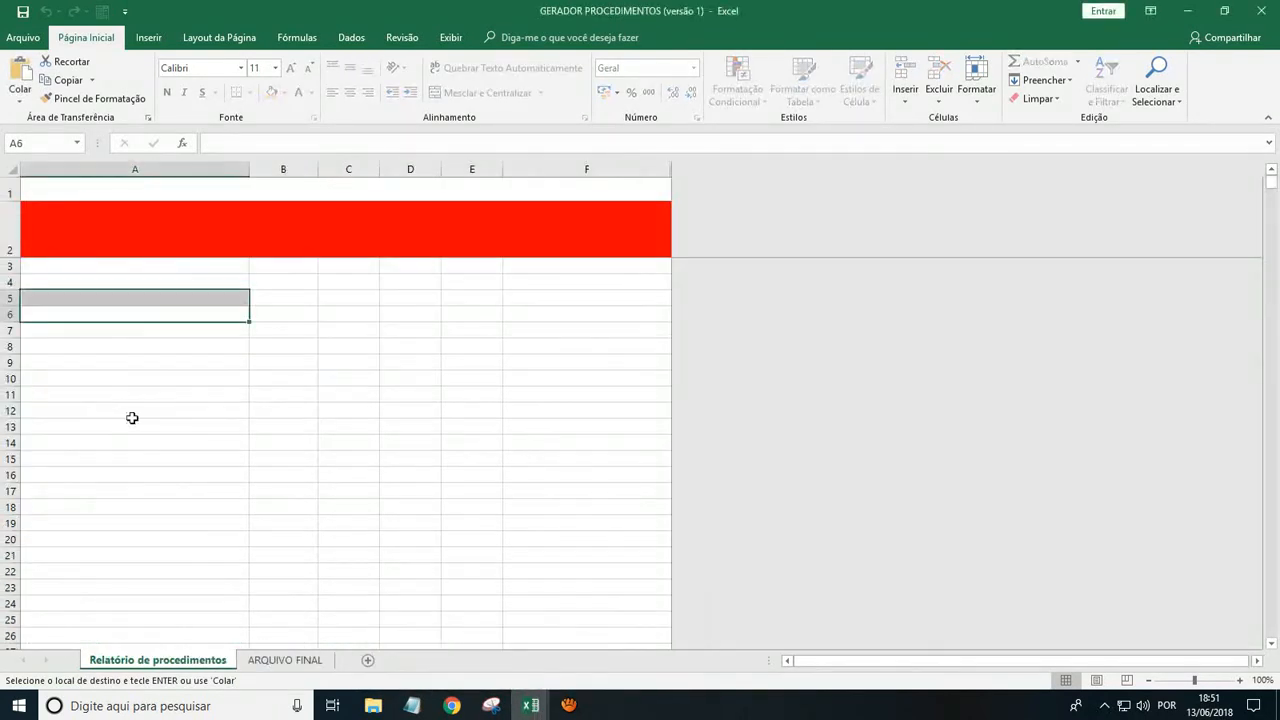
pyautogui.rightClick(37, 265)
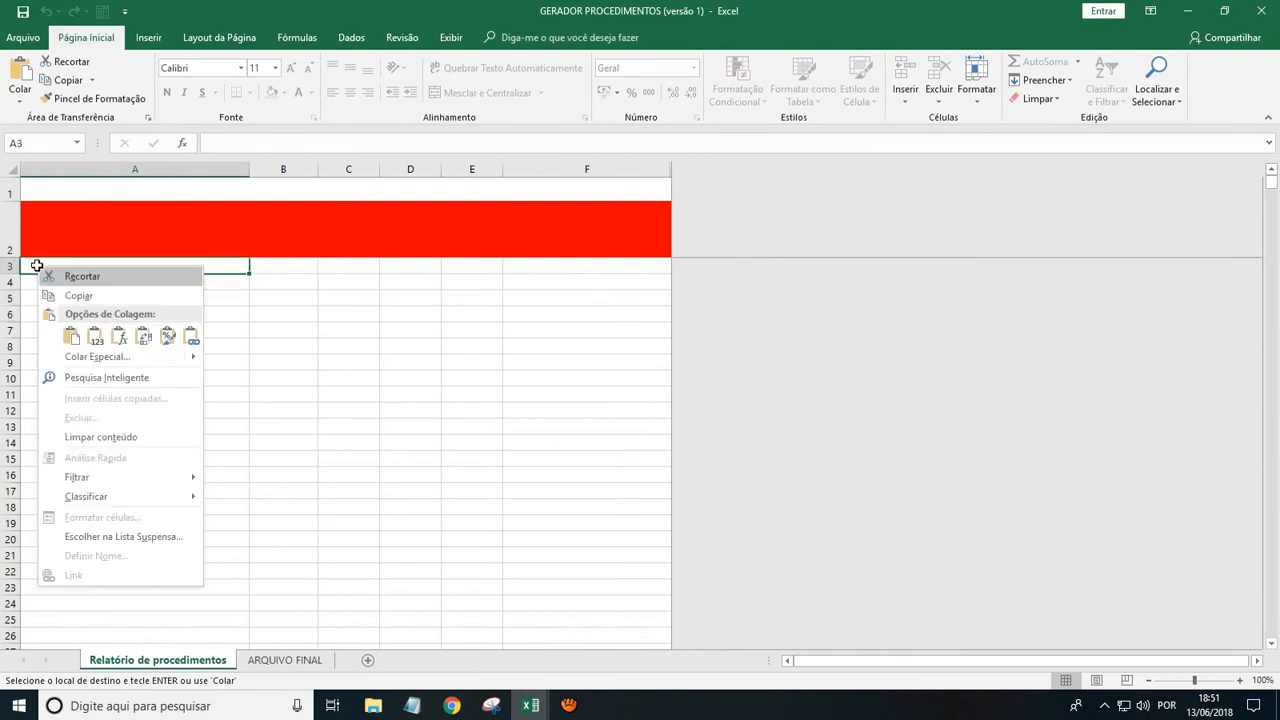
pyautogui.click(97, 359)
pyautogui.click(40, 297)
pyautogui.click(341, 462)
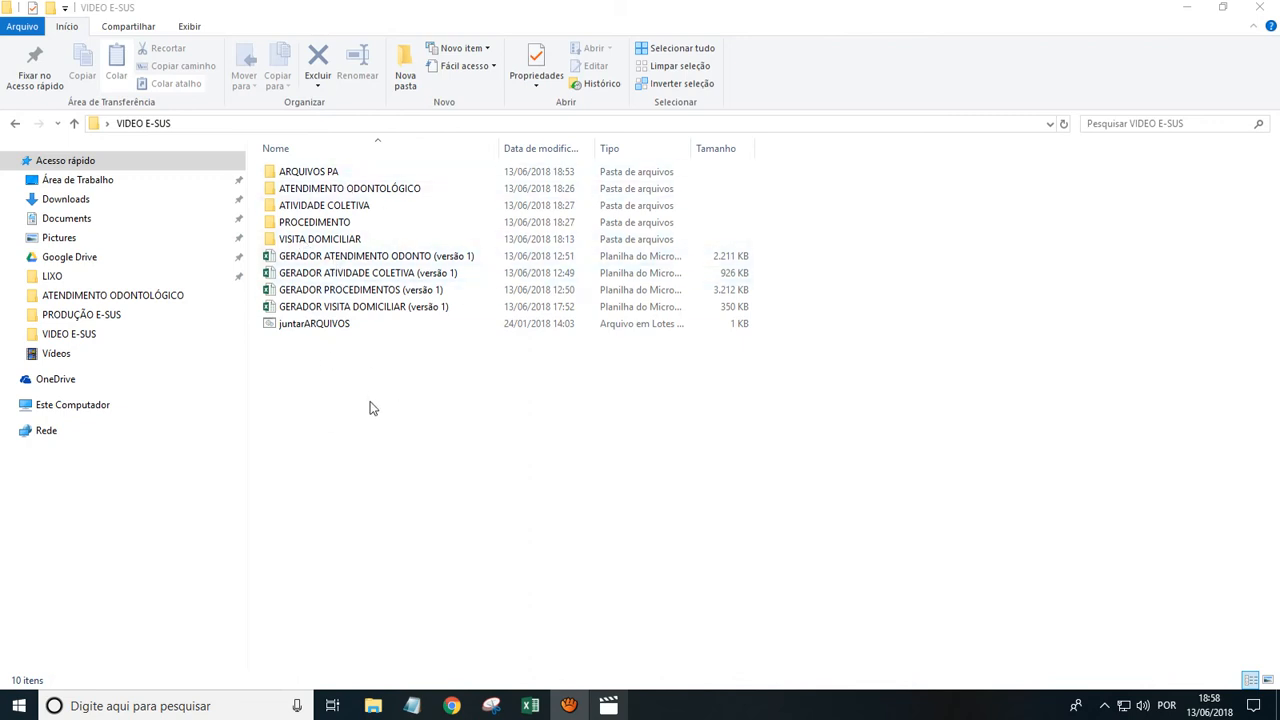
# Step: Open the ARQUIVOS PA folder inside VIDEO E-SUS
pyautogui.doubleClick(296, 176)
pyautogui.moveTo(283, 245); pyautogui.dragTo(340, 162)
pyautogui.click(340, 269)
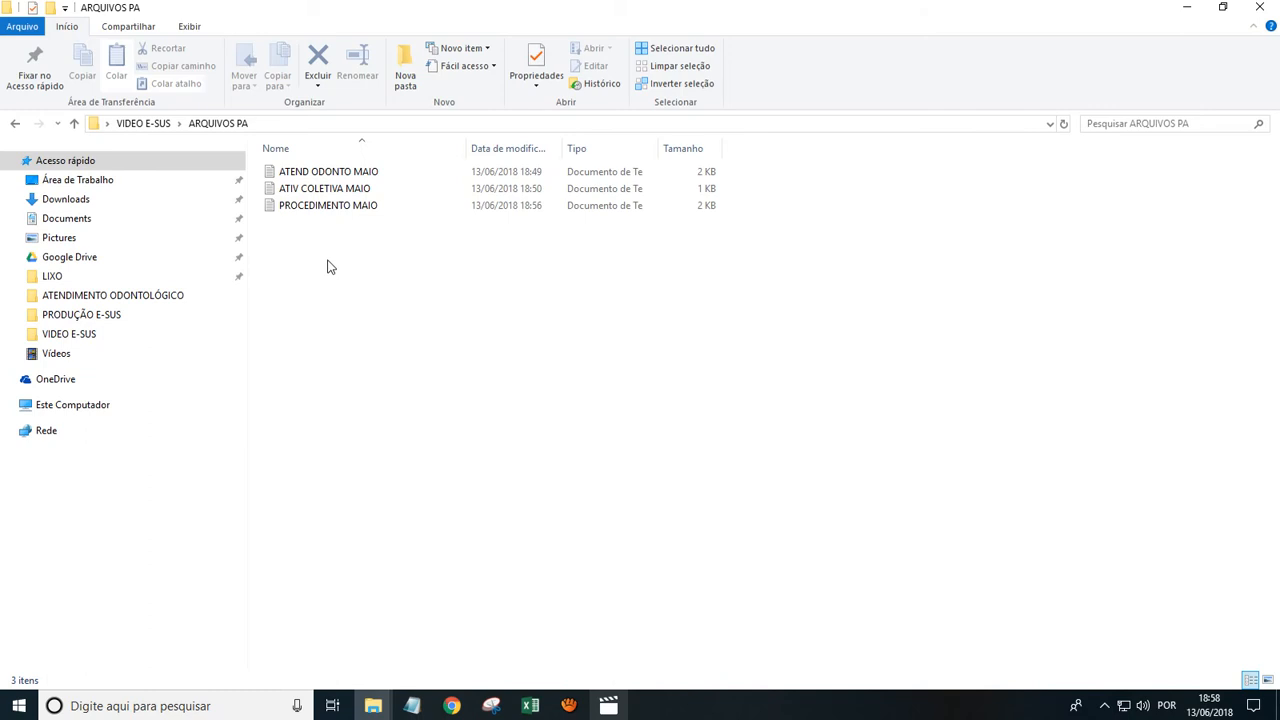
# Step: Review the exported text files ATEND ODONTO MAIO, ATIV COLETIVA MAIO and PROCEDIMENTO MAIO in the folder
pyautogui.moveTo(287, 235); pyautogui.dragTo(337, 165)
pyautogui.click(281, 262)
pyautogui.click(322, 175)
pyautogui.click(321, 189)
pyautogui.click(321, 205)
pyautogui.click(315, 176)
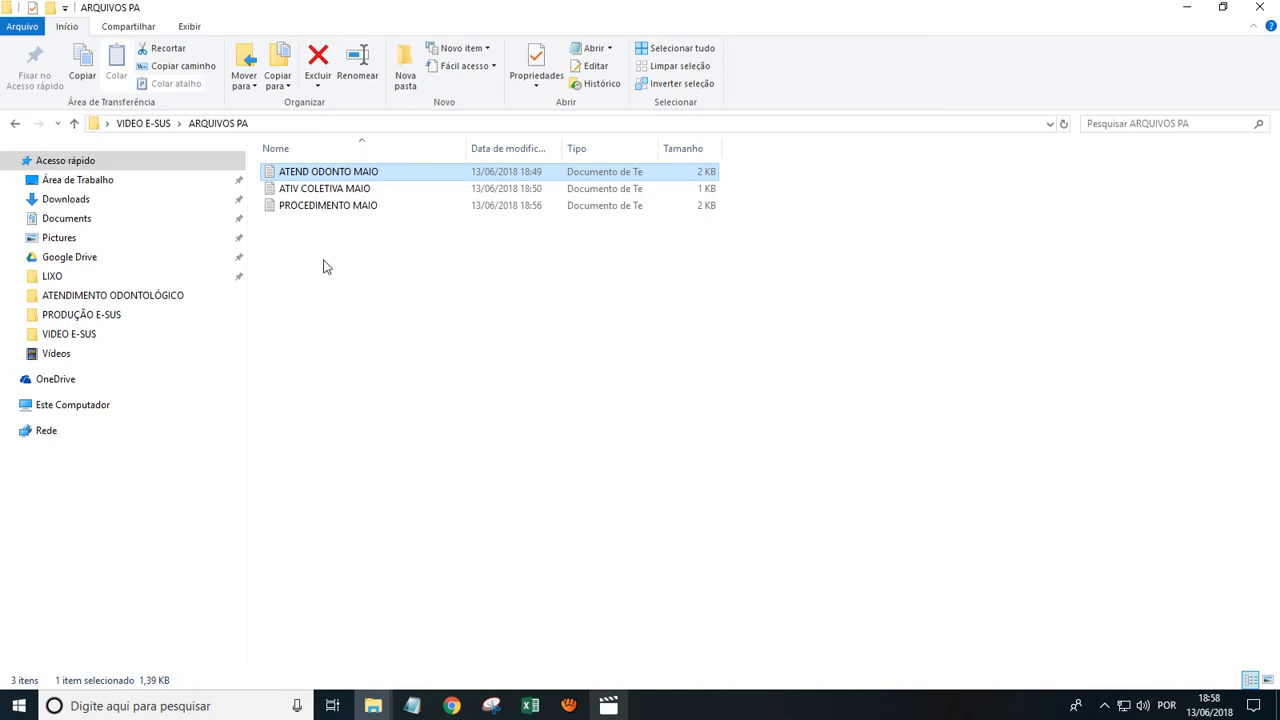
pyautogui.click(308, 190)
pyautogui.click(309, 205)
pyautogui.click(322, 287)
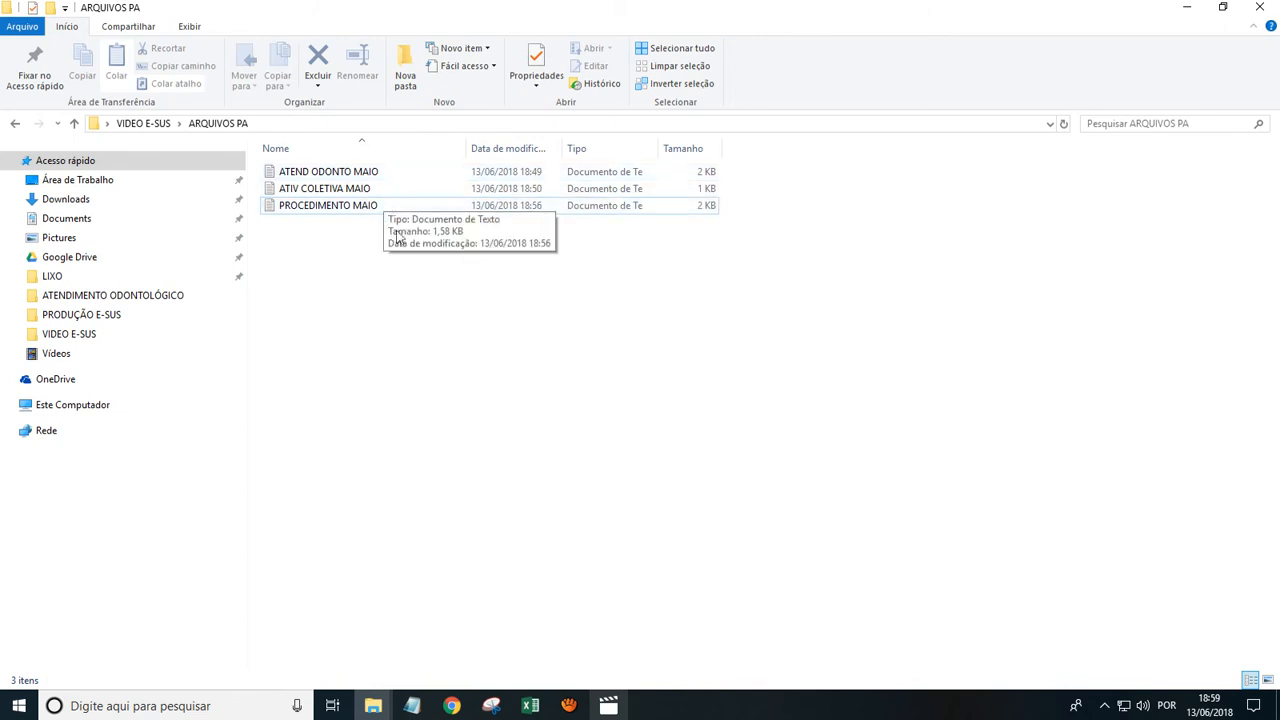
pyautogui.moveTo(285, 236); pyautogui.dragTo(335, 168)
pyautogui.click(329, 267)
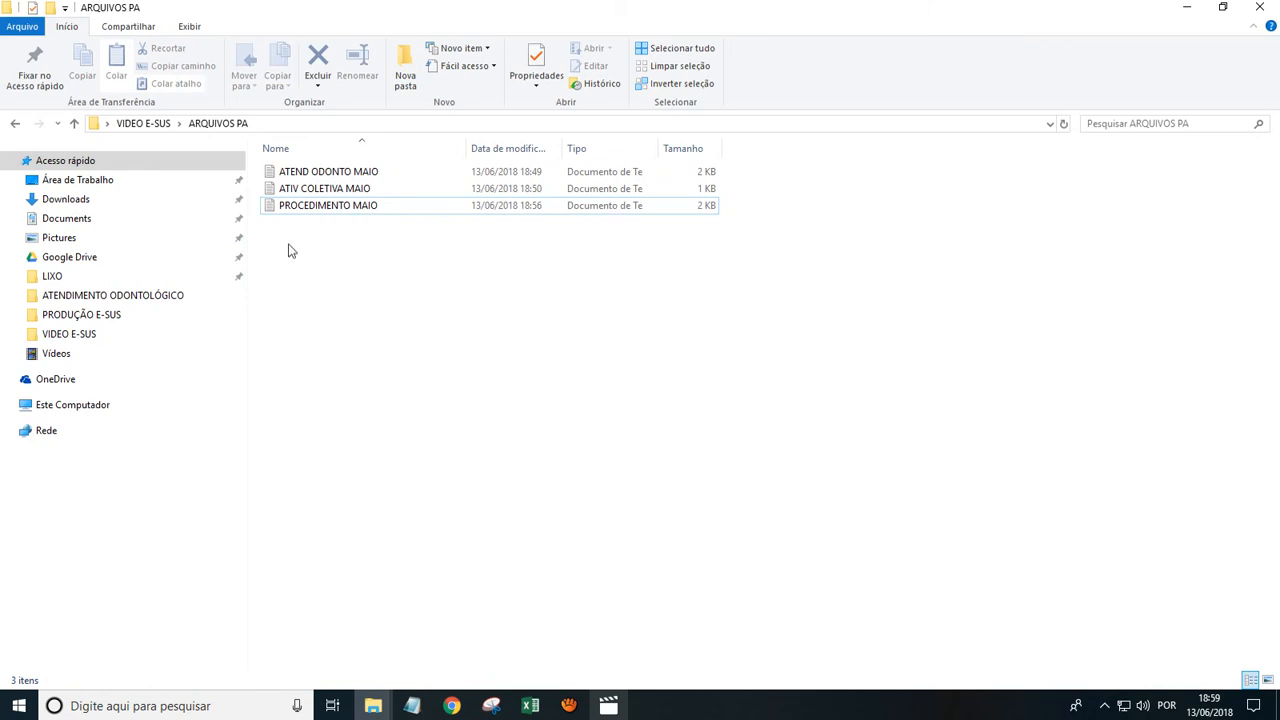
# Step: Create a new text document named PA FINAL in the ARQUIVOS PA folder
pyautogui.rightClick(287, 244)
pyautogui.moveTo(364, 437)
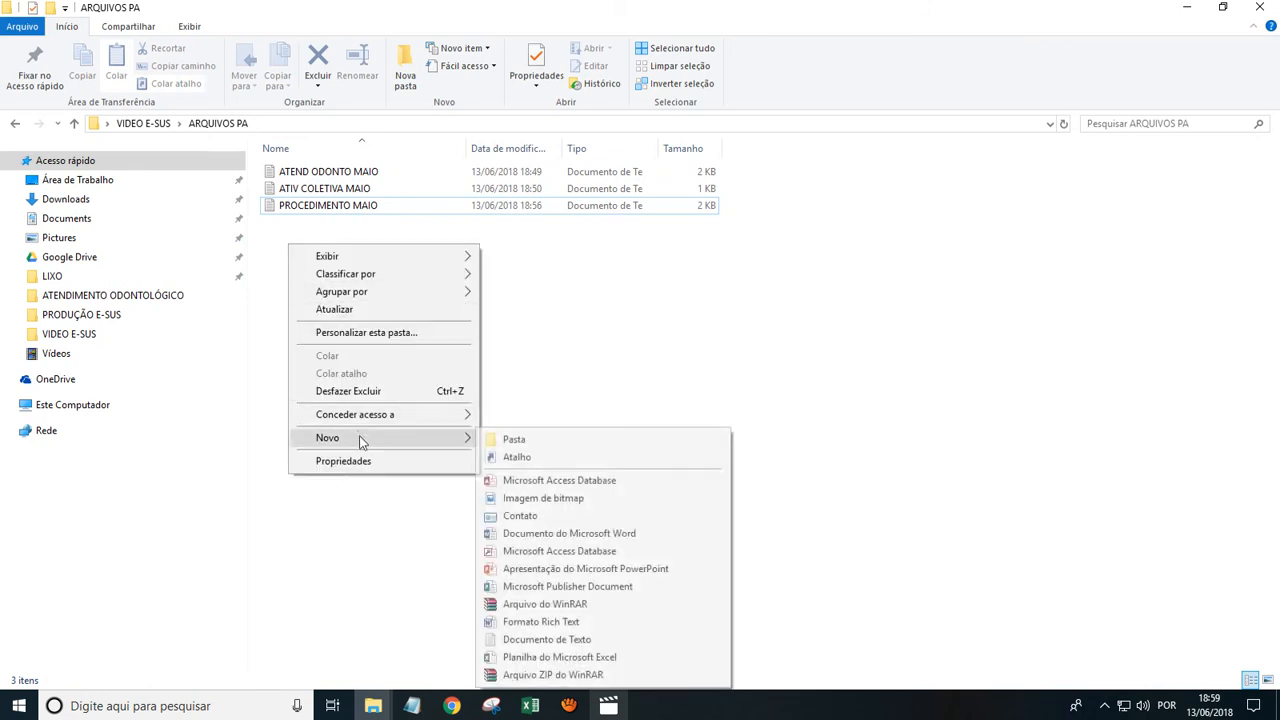
pyautogui.click(547, 639)
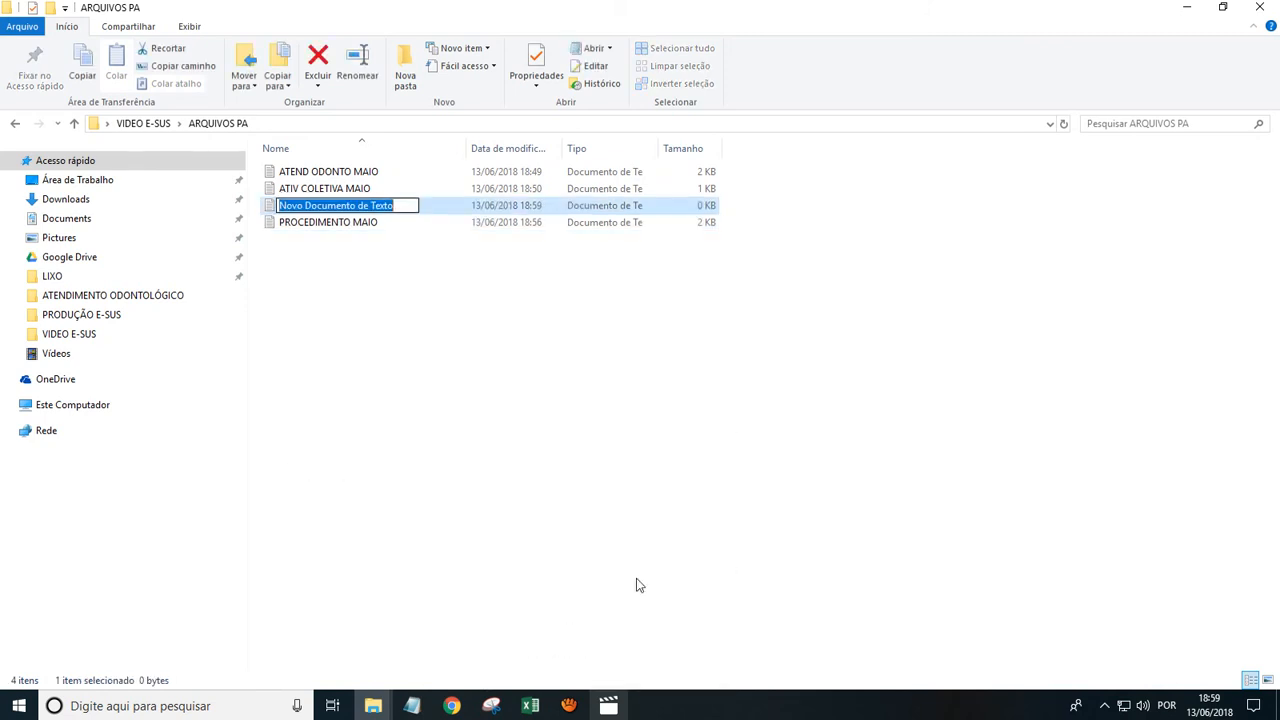
pyautogui.write('pa')
pyautogui.press('BackSpace')
pyautogui.press('BackSpace')
pyautogui.write('PA')
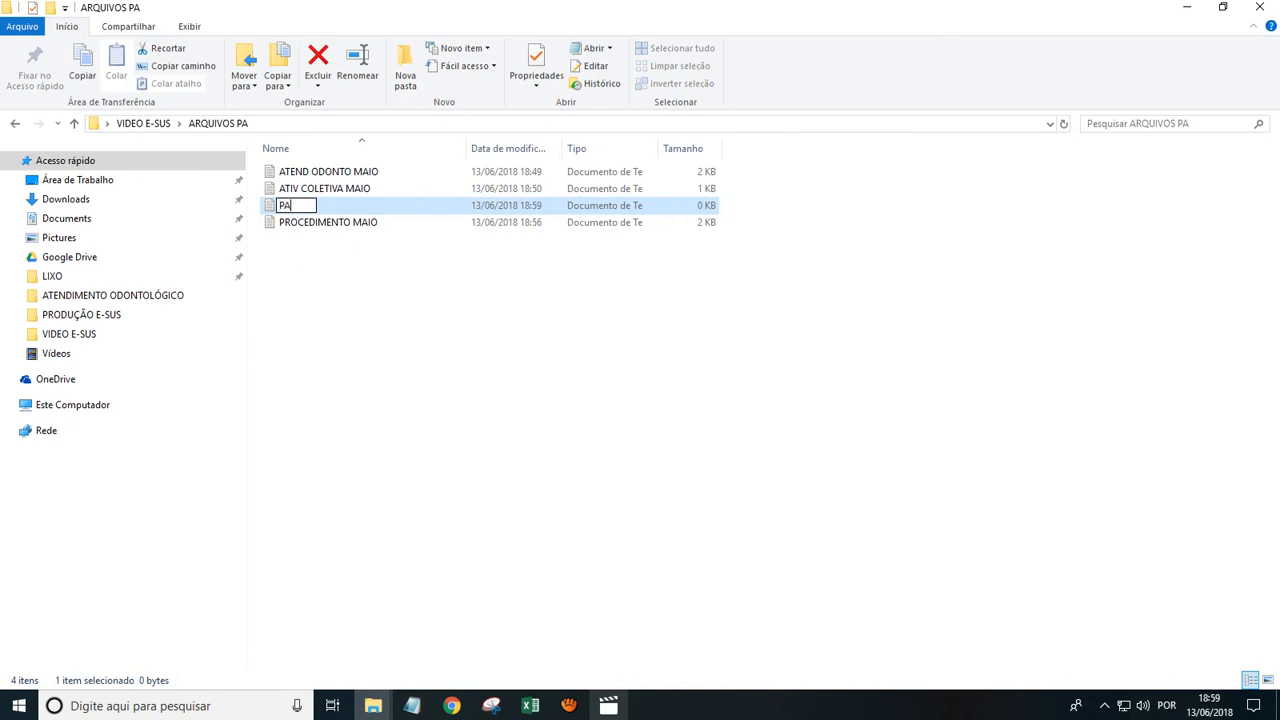
pyautogui.write(' FINAL')
pyautogui.press('Return')
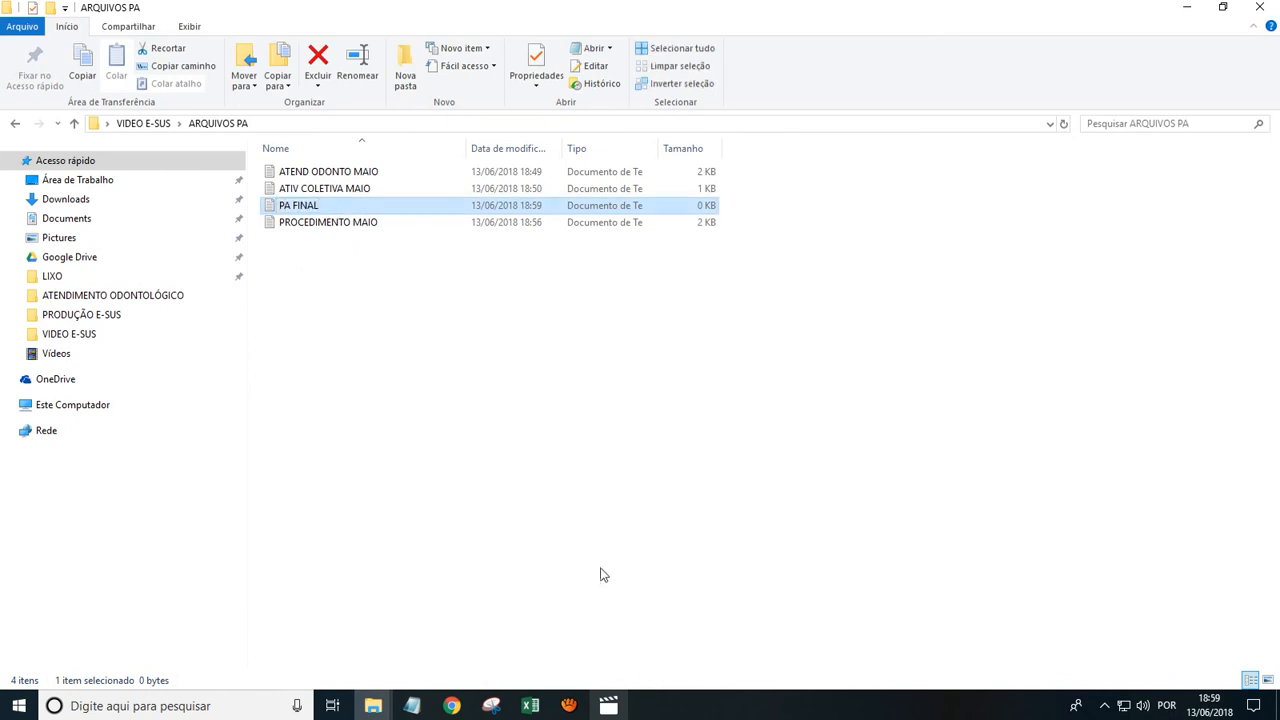
# Step: Transfer the full contents of ATEND ODONTO MAIO, header line included, into PA FINAL, leaving the source file's changes unsaved
pyautogui.doubleClick(318, 172)
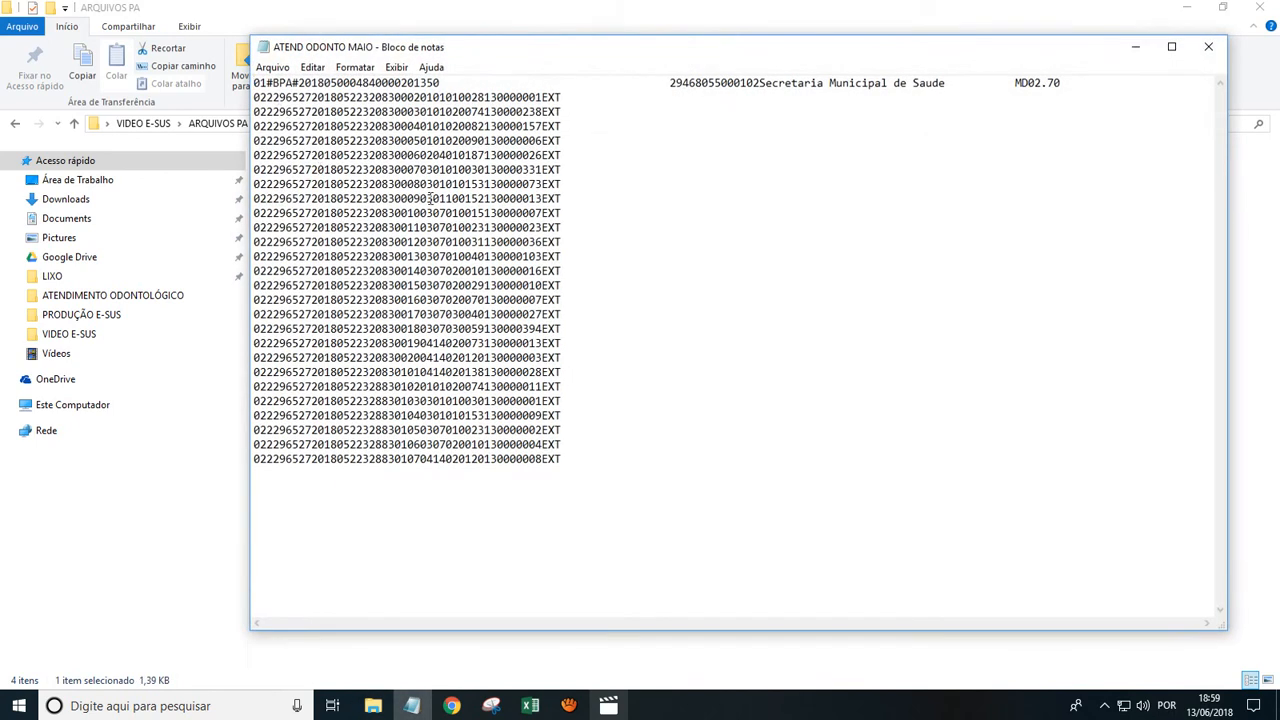
pyautogui.moveTo(584, 450); pyautogui.dragTo(199, 70)
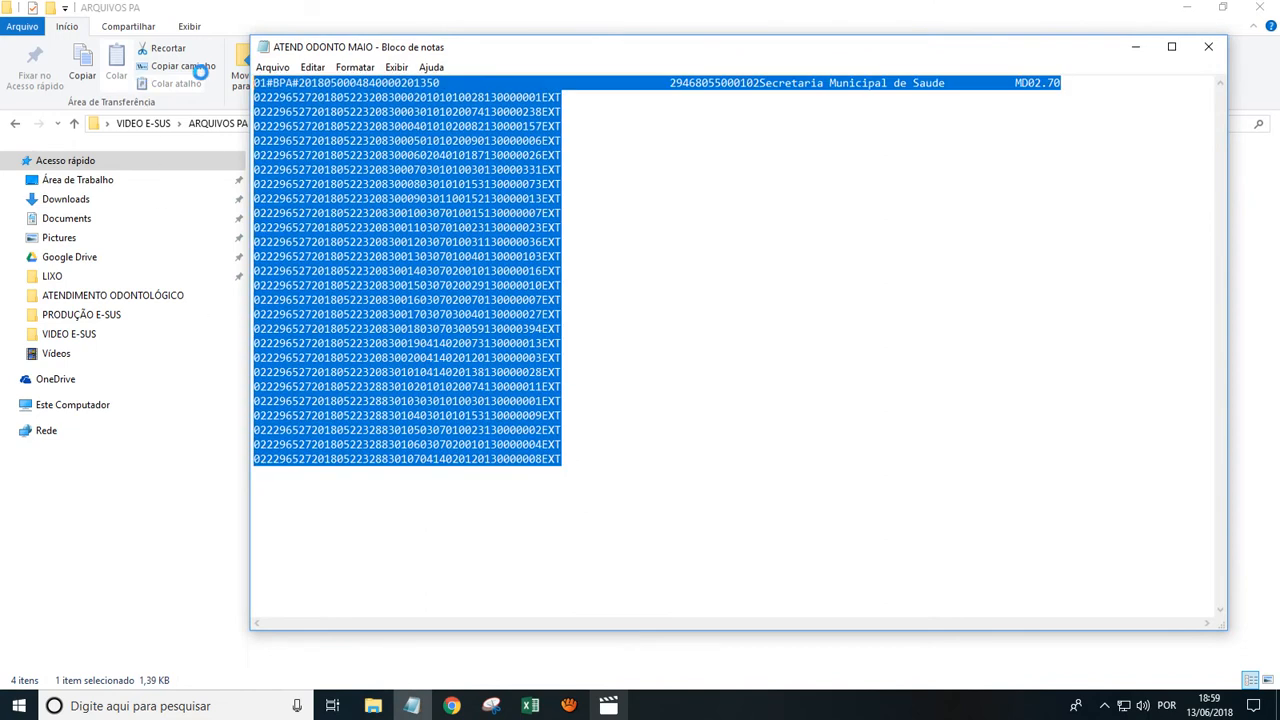
pyautogui.press('Delete')
pyautogui.click(1208, 47)
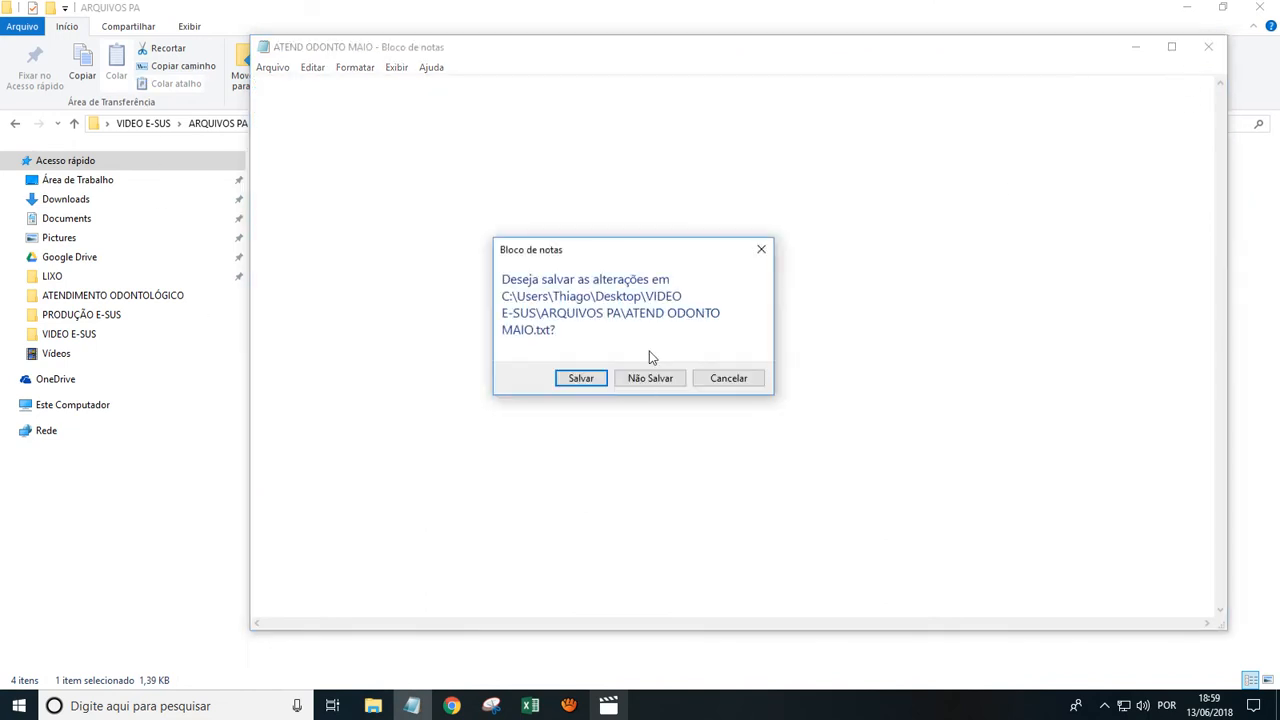
pyautogui.click(637, 378)
pyautogui.doubleClick(320, 206)
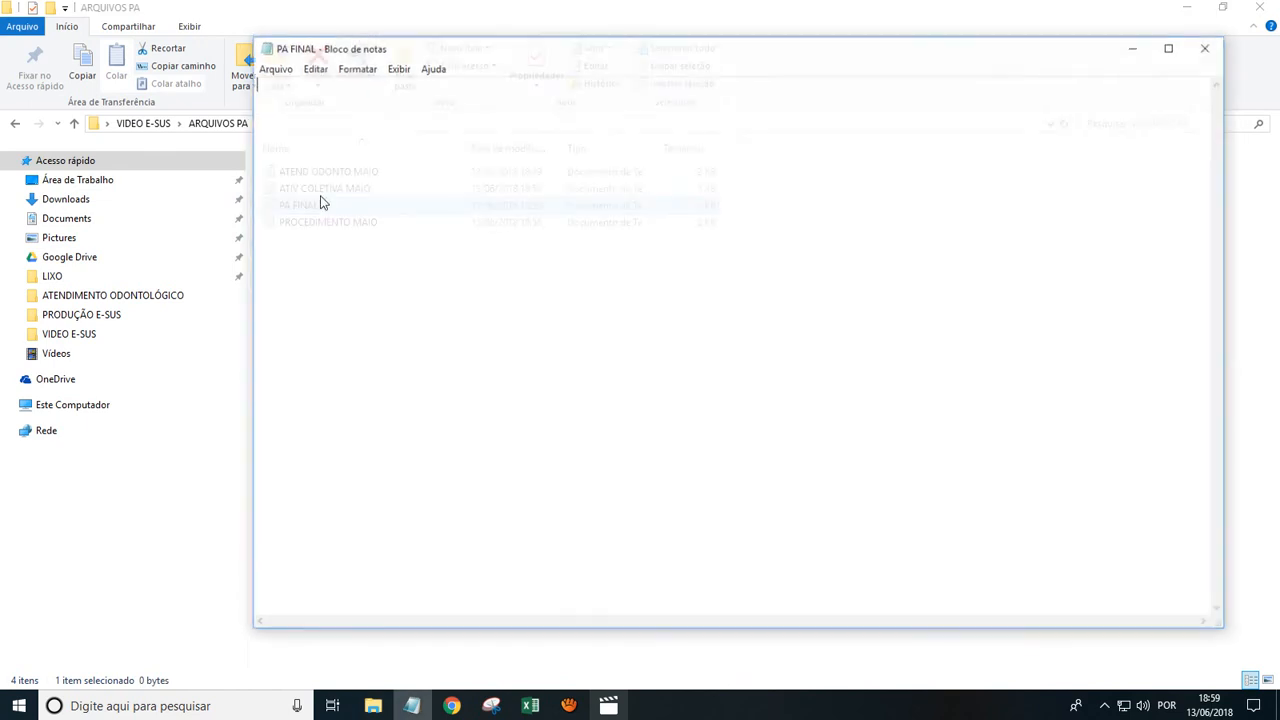
pyautogui.click(356, 7)
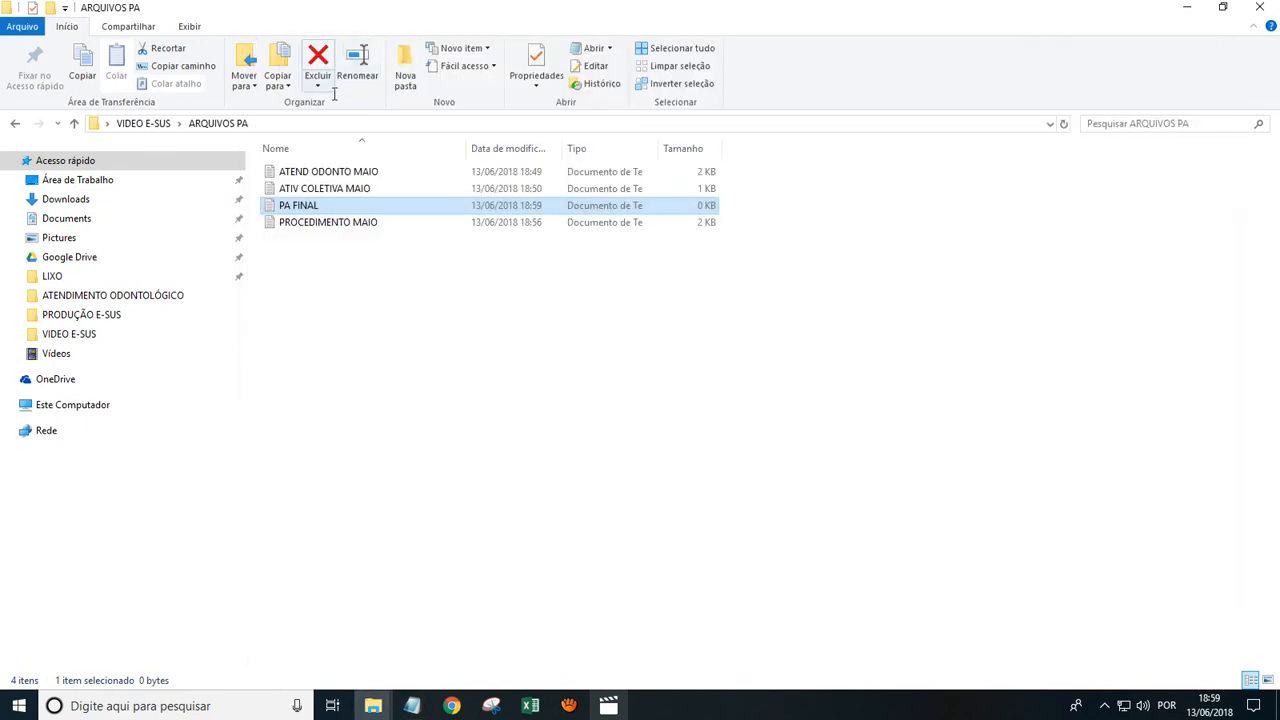
# Step: Copy all record lines below the header of ATIV COLETIVA MAIO and append them after the existing lines in PA FINAL
pyautogui.doubleClick(330, 182)
pyautogui.moveTo(256, 99); pyautogui.dragTo(465, 128)
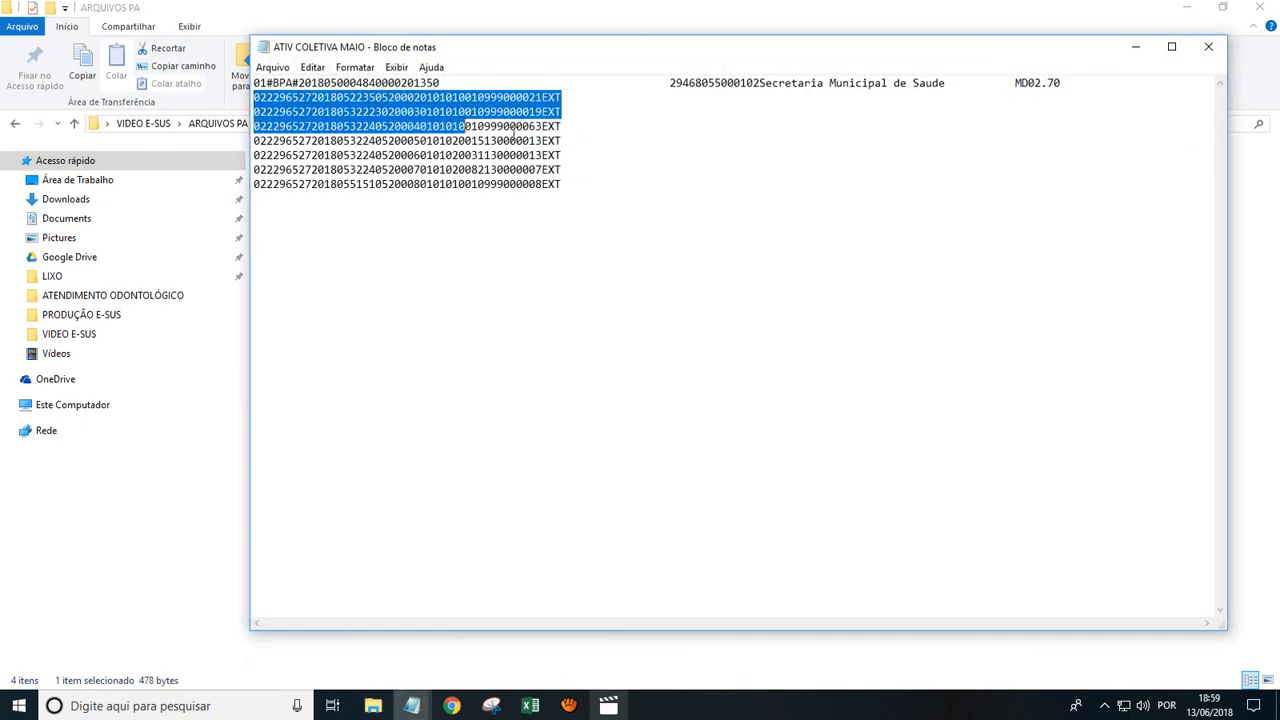
pyautogui.click(548, 141)
pyautogui.moveTo(253, 97); pyautogui.dragTo(581, 167)
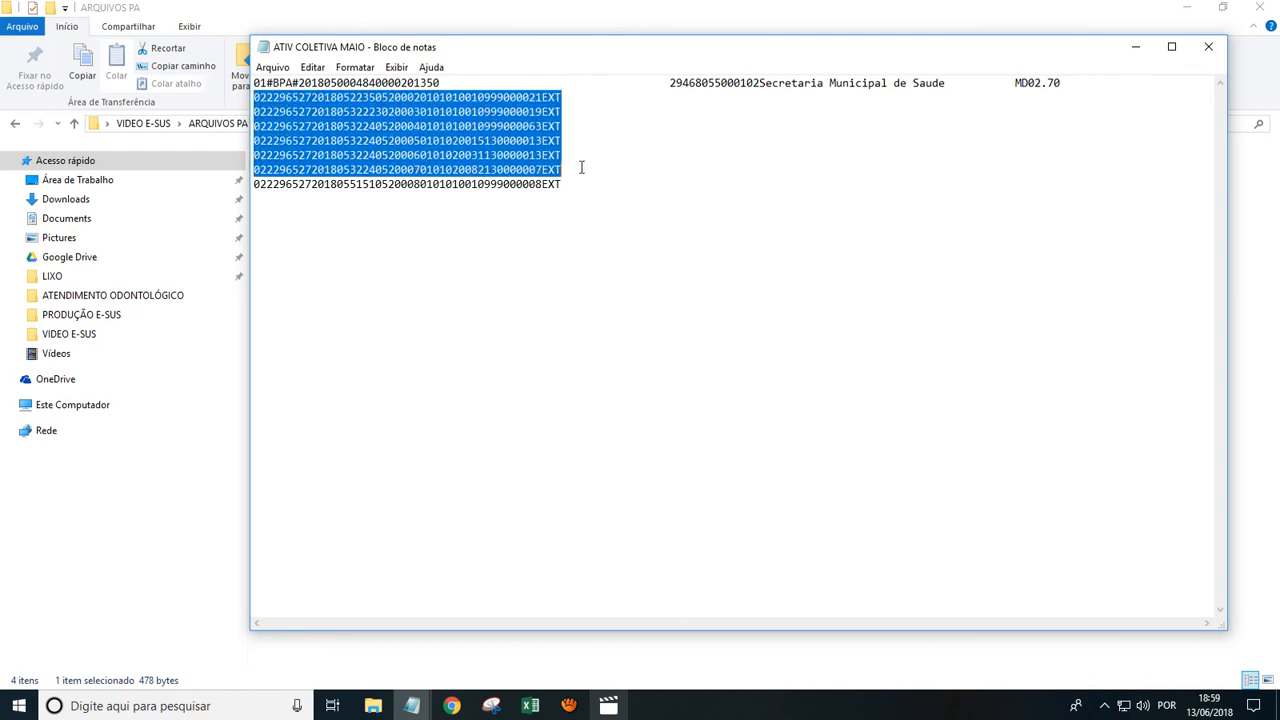
pyautogui.click(338, 82)
pyautogui.moveTo(276, 82); pyautogui.dragTo(318, 82)
pyautogui.moveTo(582, 188); pyautogui.dragTo(216, 101)
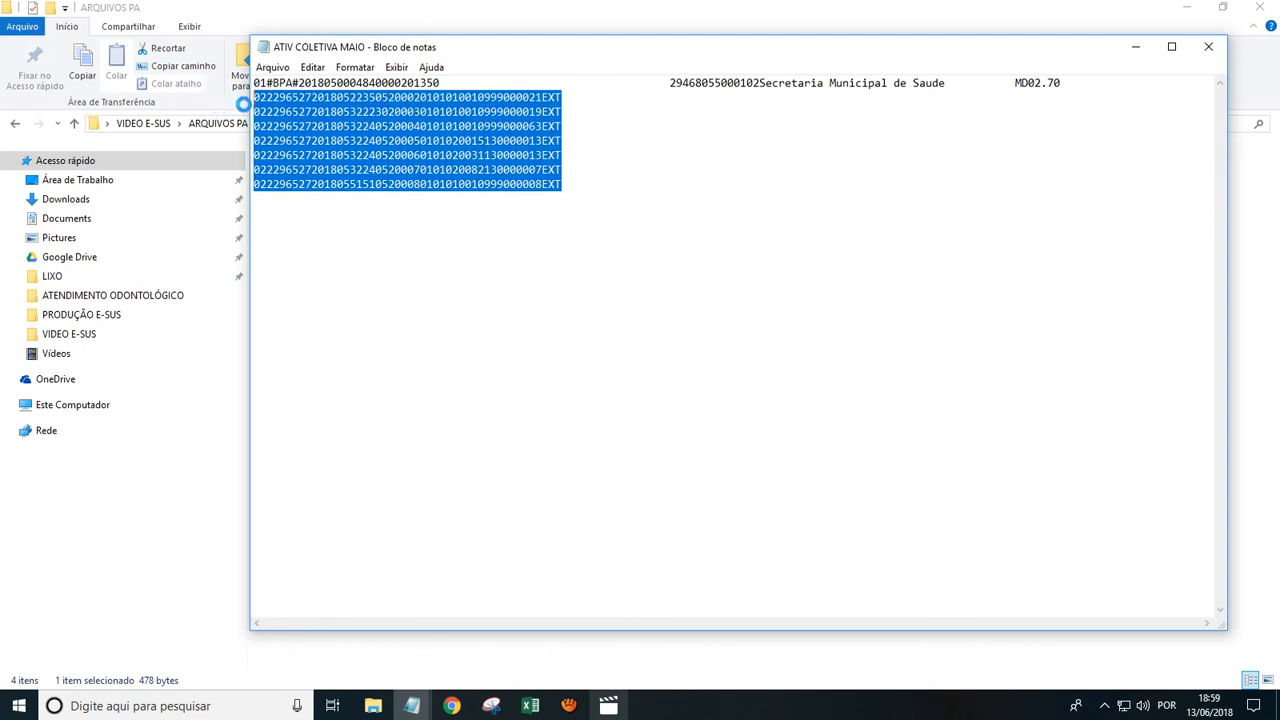
pyautogui.moveTo(412, 705)
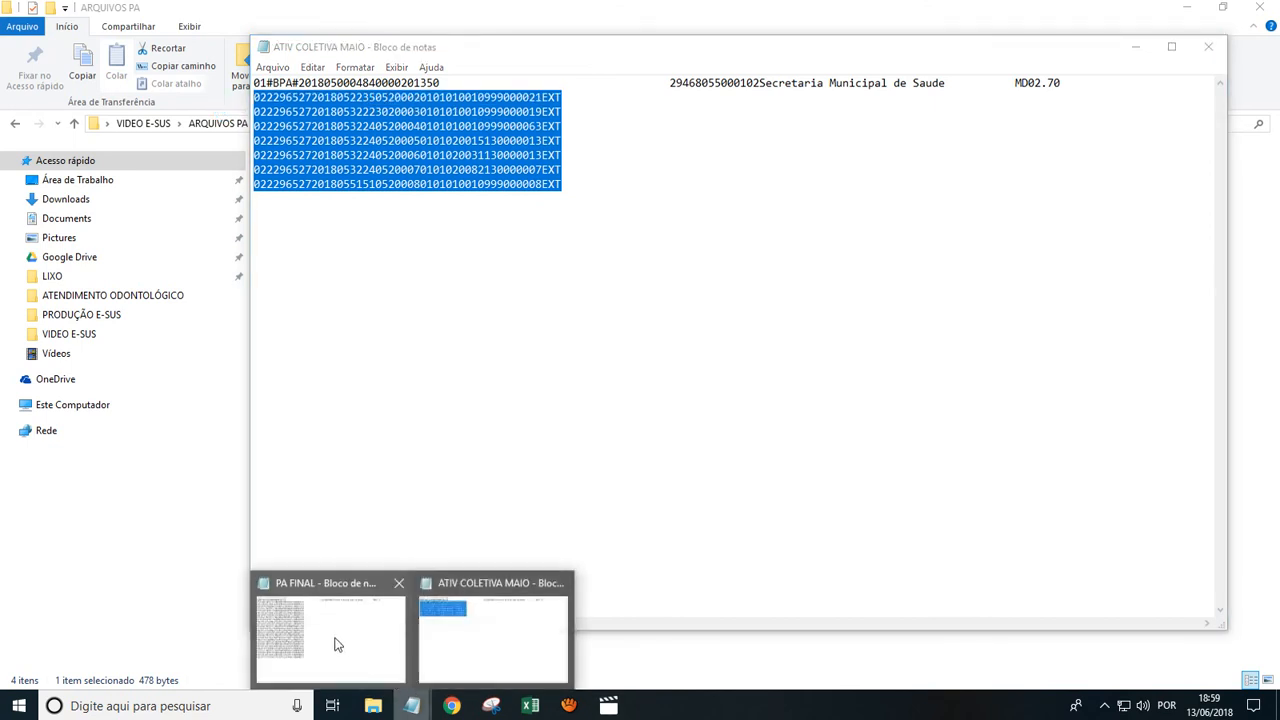
pyautogui.click(337, 640)
pyautogui.hotkey('ctrl', 'v')
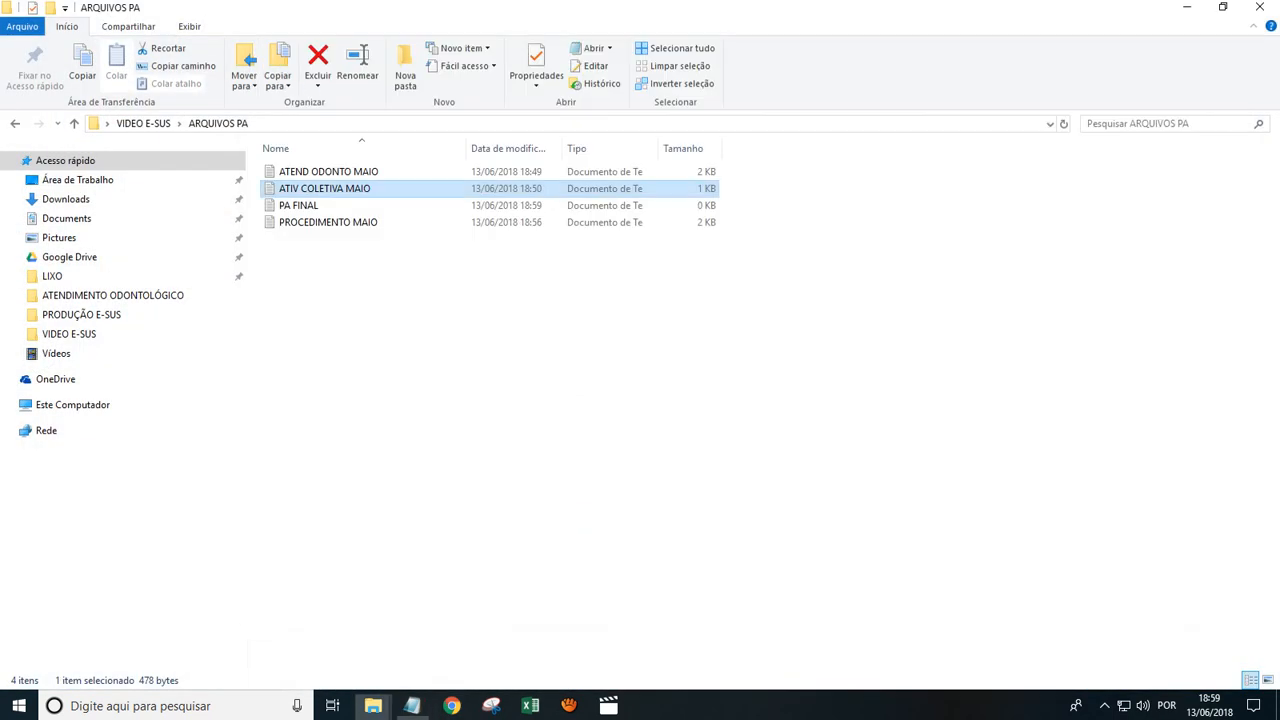
# Step: Copy all record lines below the header of PROCEDIMENTO MAIO and paste them on a new line at the end of PA FINAL
pyautogui.doubleClick(318, 219)
pyautogui.moveTo(254, 94); pyautogui.dragTo(562, 555)
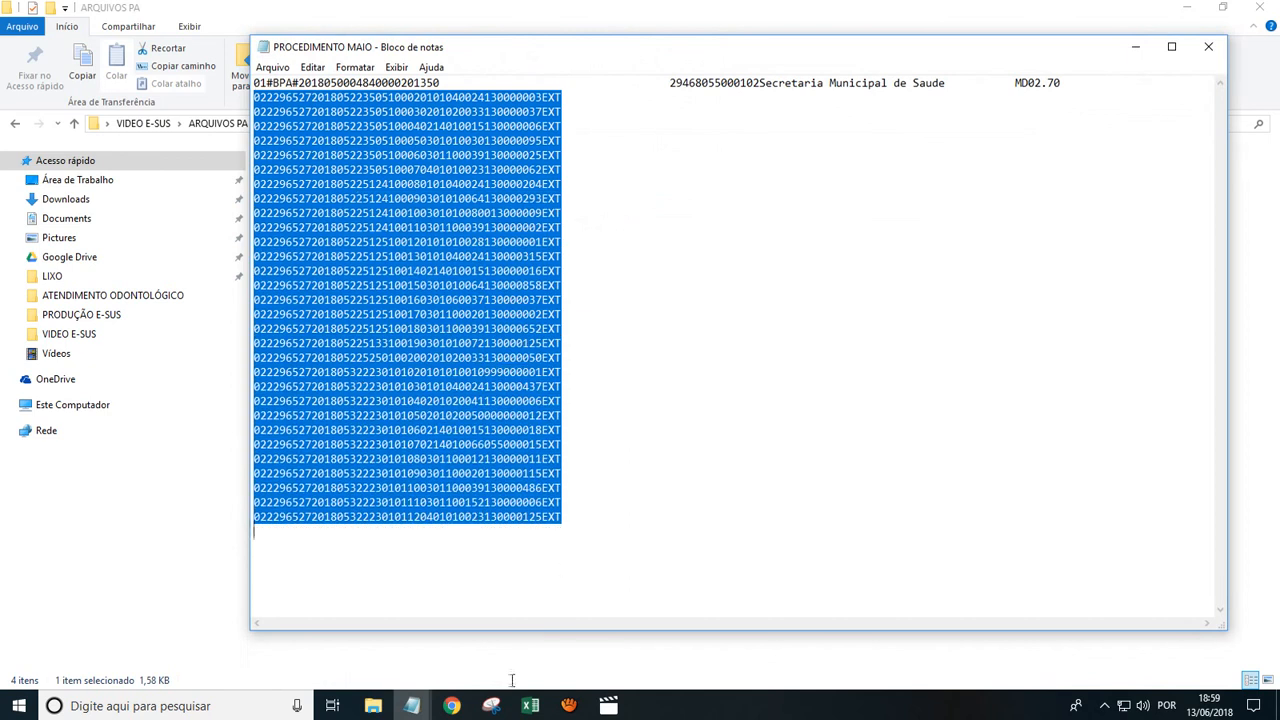
pyautogui.moveTo(412, 705)
pyautogui.click(338, 575)
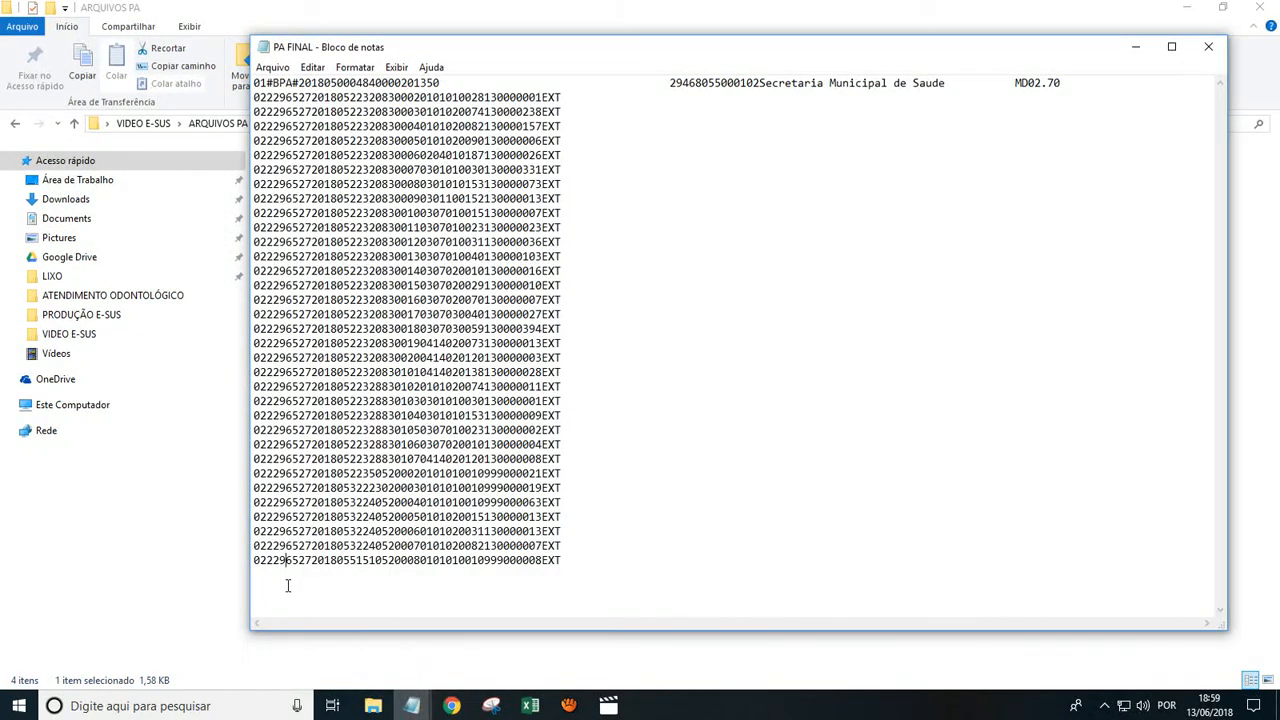
pyautogui.click(581, 558)
pyautogui.press('Return')
pyautogui.hotkey('ctrl', 'v')
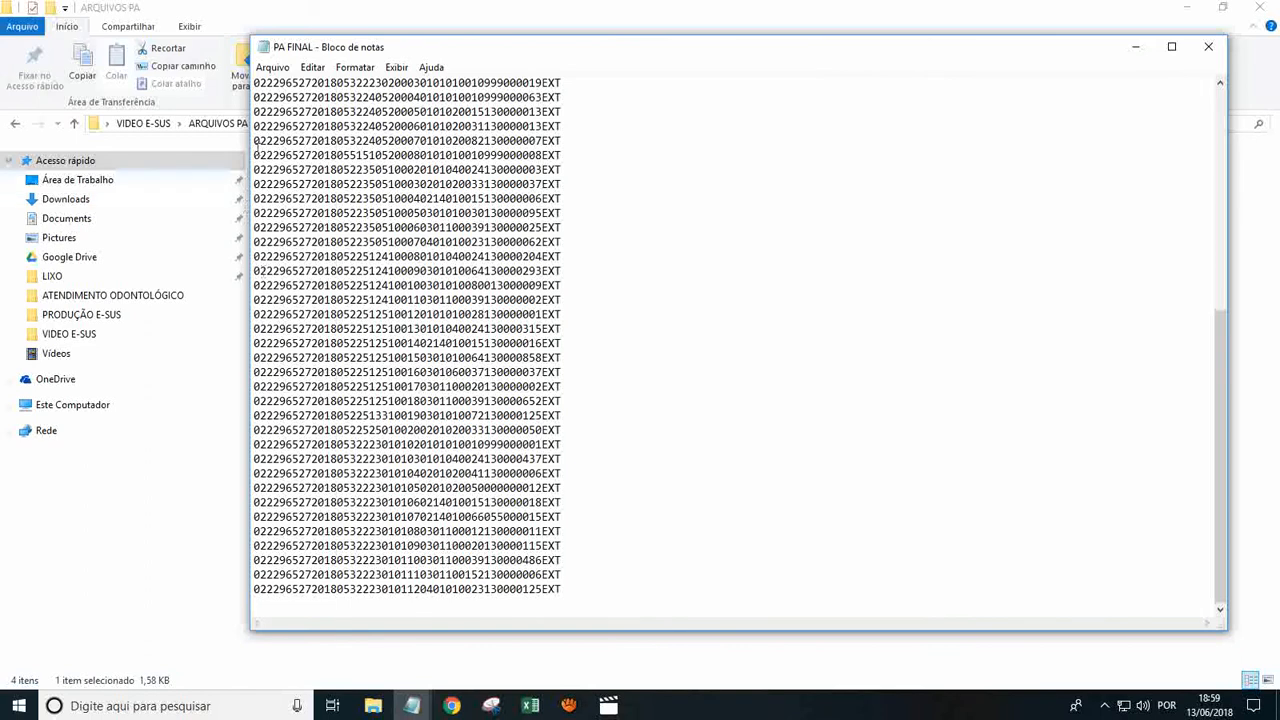
# Step: Save the combined PA FINAL file, and close it and PROCEDIMENTO MAIO
pyautogui.click(272, 67)
pyautogui.click(286, 121)
pyautogui.click(1208, 47)
pyautogui.click(1208, 52)
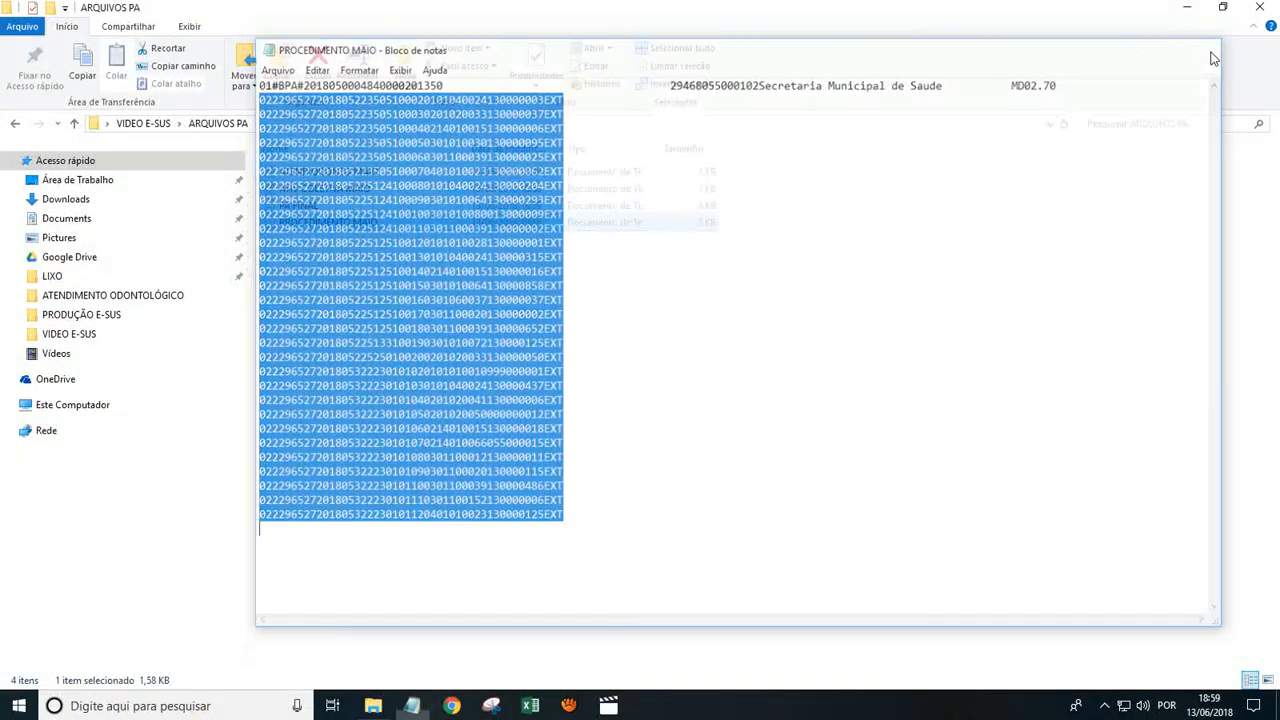
pyautogui.click(471, 331)
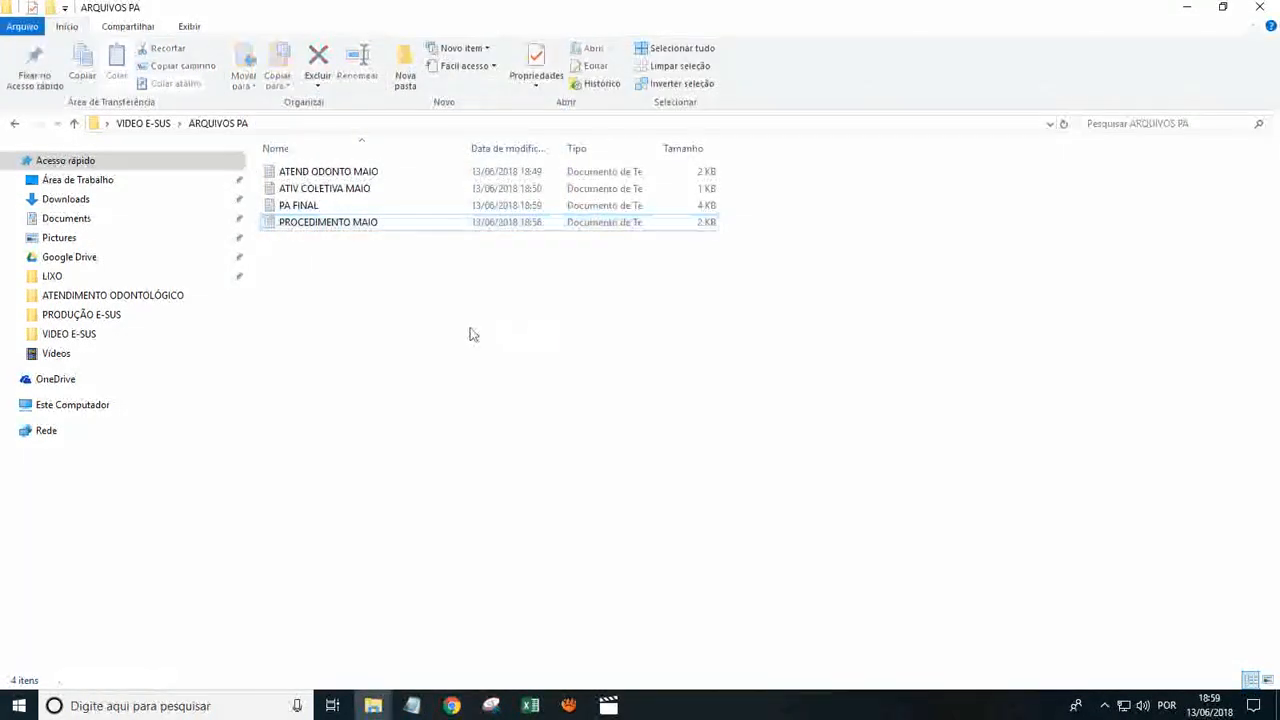
pyautogui.click(306, 209)
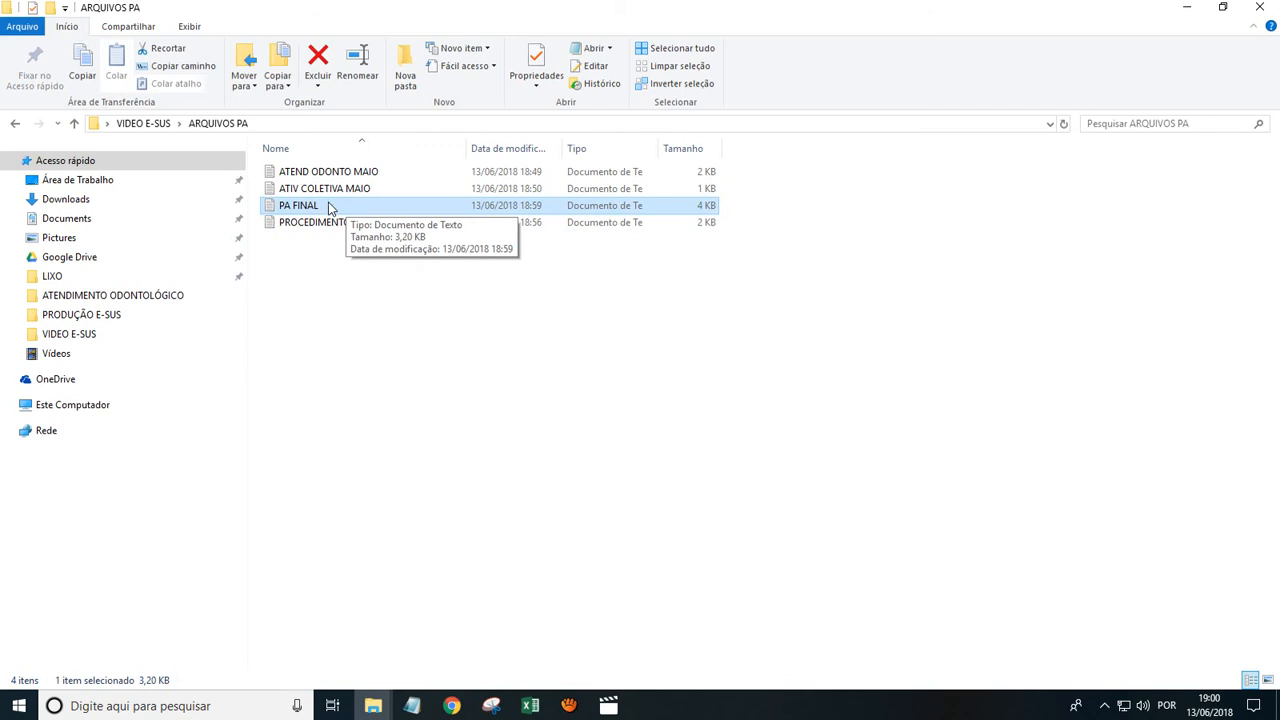
pyautogui.click(316, 265)
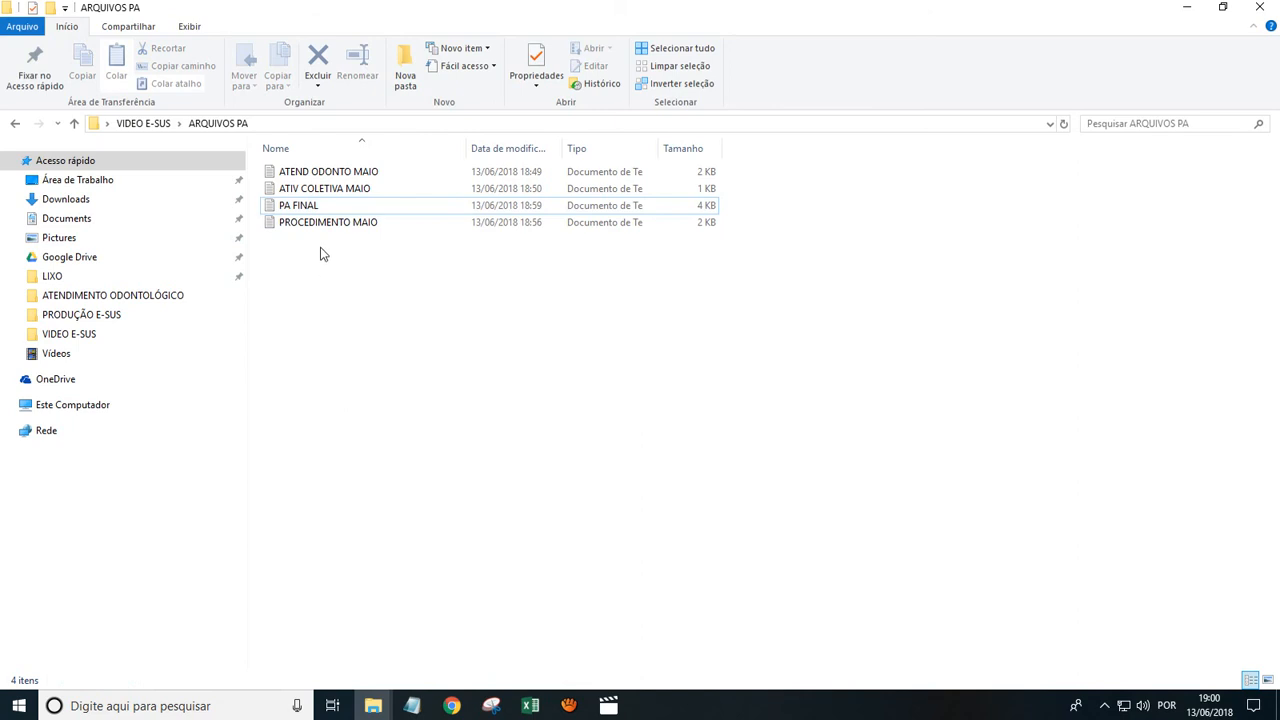